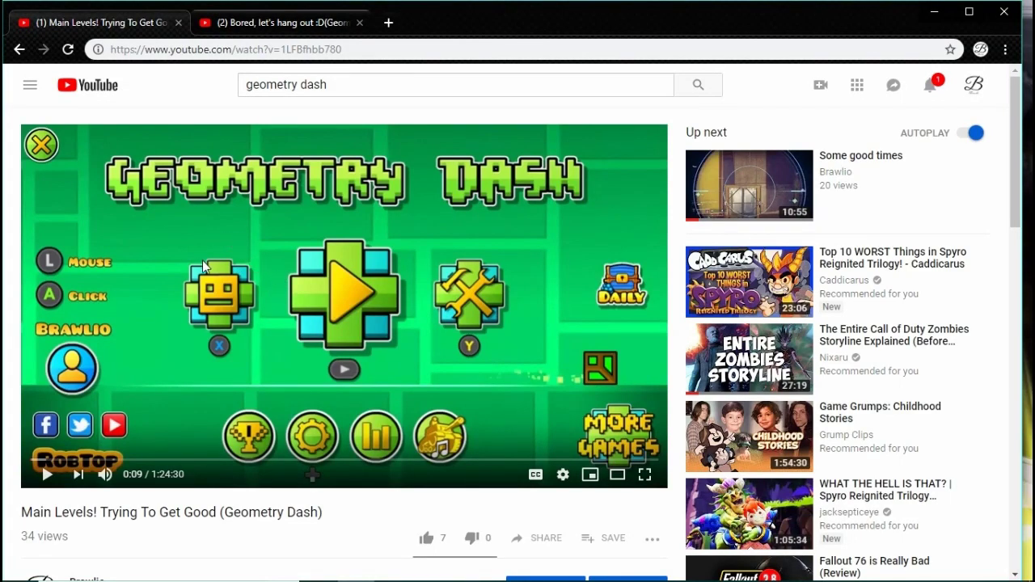
Step: Bring up the Geometry Dash Live Stream #15 tab and skim its comments, then return to the player
{"action": "left_click", "coordinate": [279, 20]}
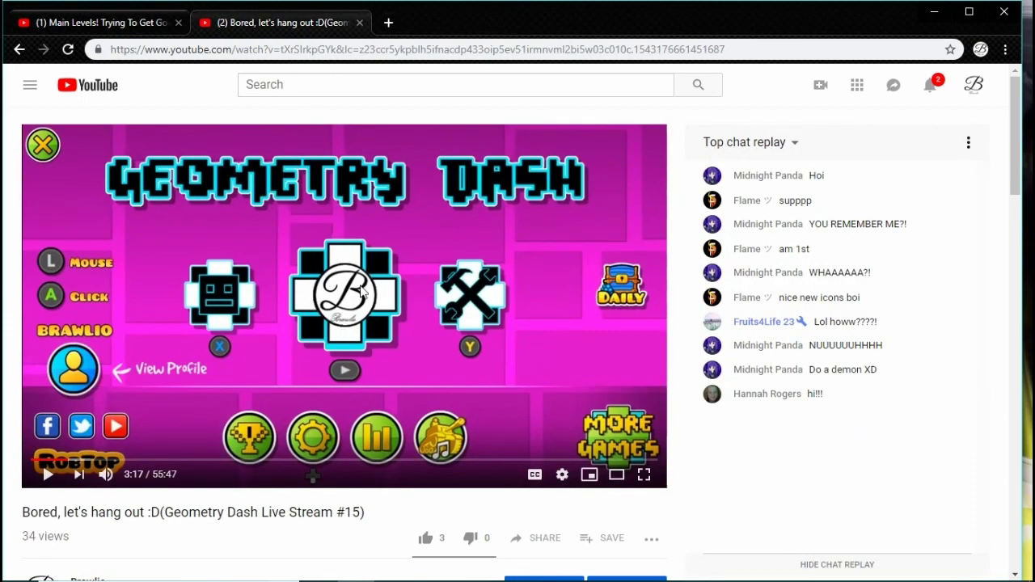
{"action": "scroll", "coordinate": [287, 280], "scroll_direction": "down", "scroll_amount": 5}
{"action": "scroll", "coordinate": [287, 281], "scroll_direction": "down", "scroll_amount": 3}
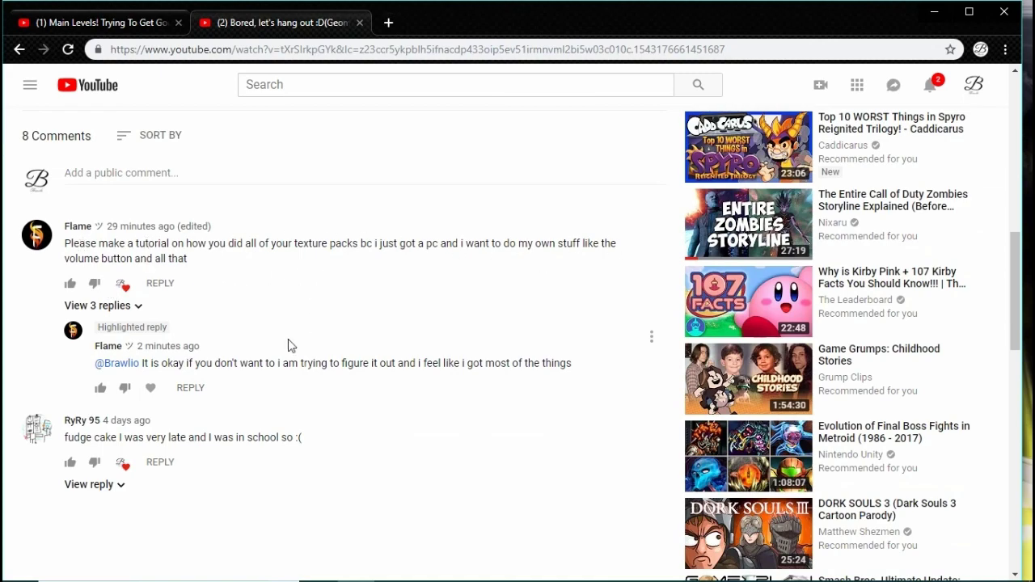
{"action": "scroll", "coordinate": [224, 330], "scroll_direction": "up", "scroll_amount": 8}
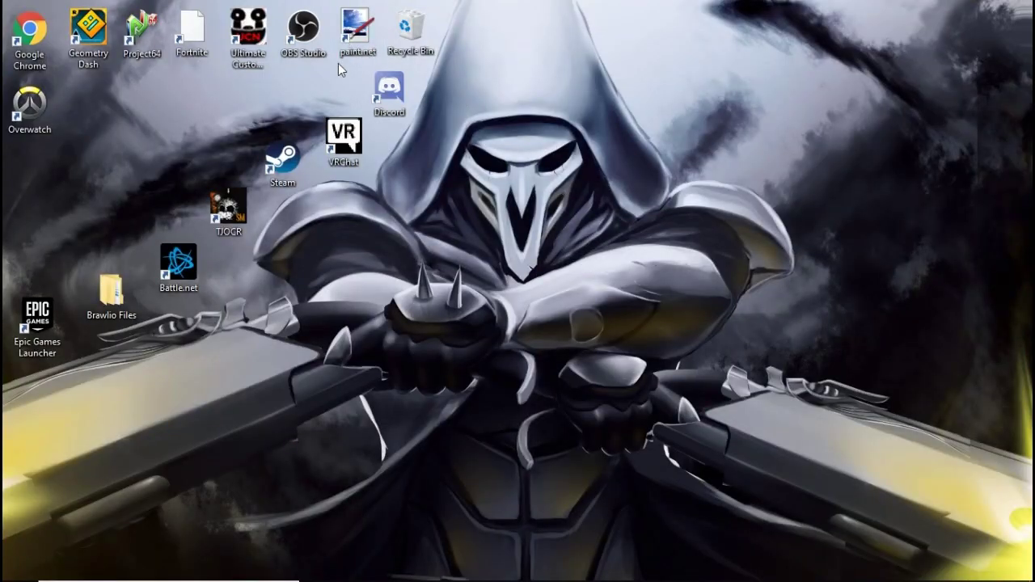
Step: Move the paint.net shortcut to the centre of the desktop and launch it
{"action": "left_click_drag", "start_coordinate": [354, 48], "coordinate": [620, 198]}
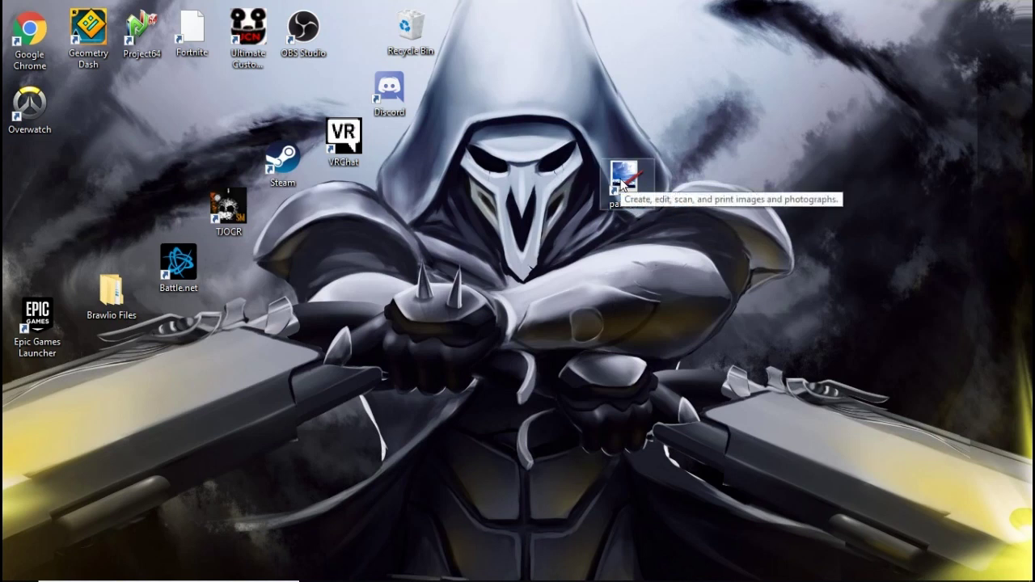
{"action": "double_click", "coordinate": [622, 184]}
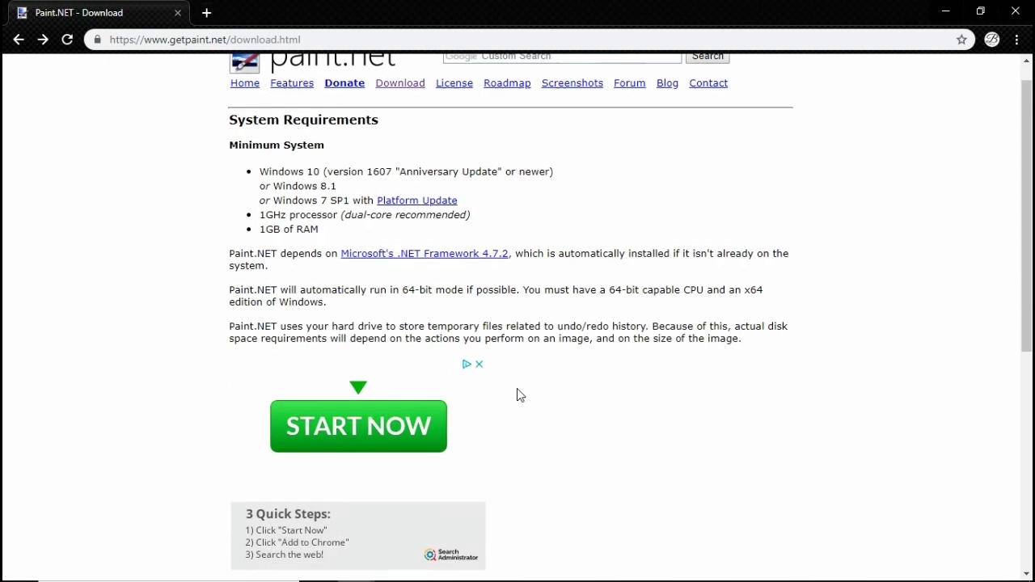
Step: Scroll to the Download table listing paint.net 4.1.4, free from dotPDN or paid via the Windows Store
{"action": "scroll", "coordinate": [520, 393], "scroll_direction": "down", "scroll_amount": 1}
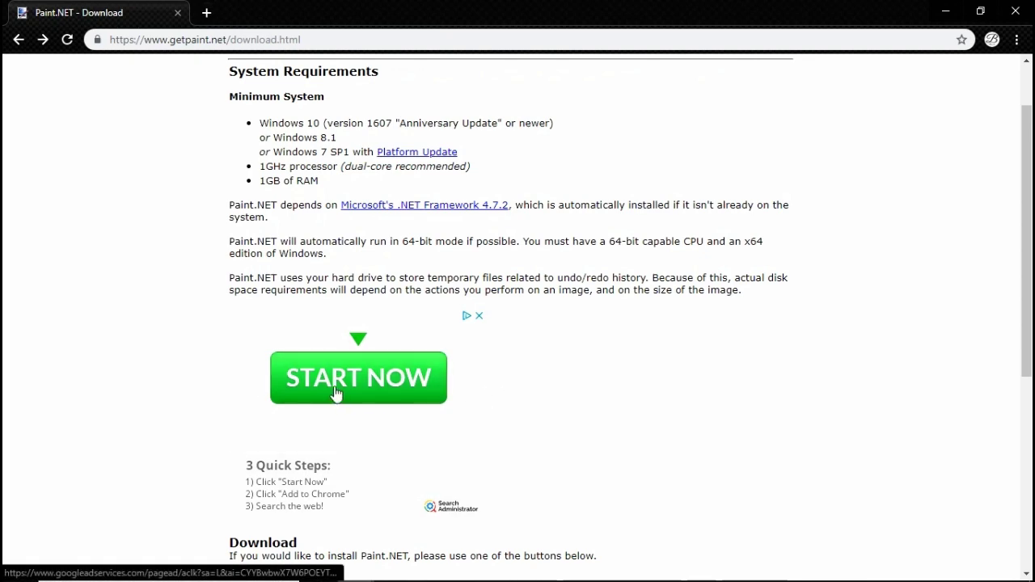
{"action": "scroll", "coordinate": [212, 355], "scroll_direction": "up", "scroll_amount": 1}
{"action": "scroll", "coordinate": [215, 354], "scroll_direction": "down", "scroll_amount": 1}
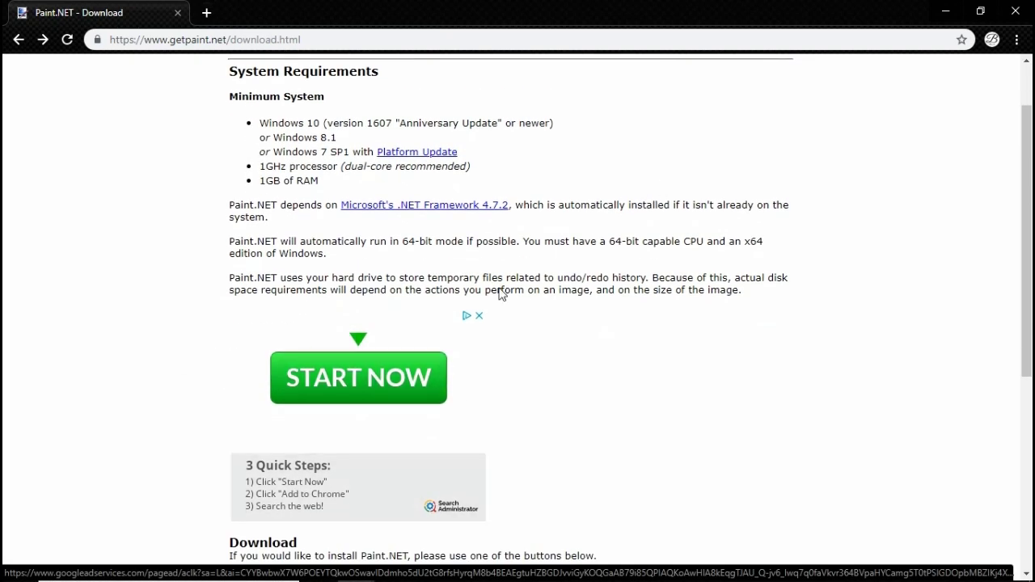
{"action": "scroll", "coordinate": [639, 241], "scroll_direction": "up", "scroll_amount": 1}
{"action": "scroll", "coordinate": [628, 236], "scroll_direction": "down", "scroll_amount": 5}
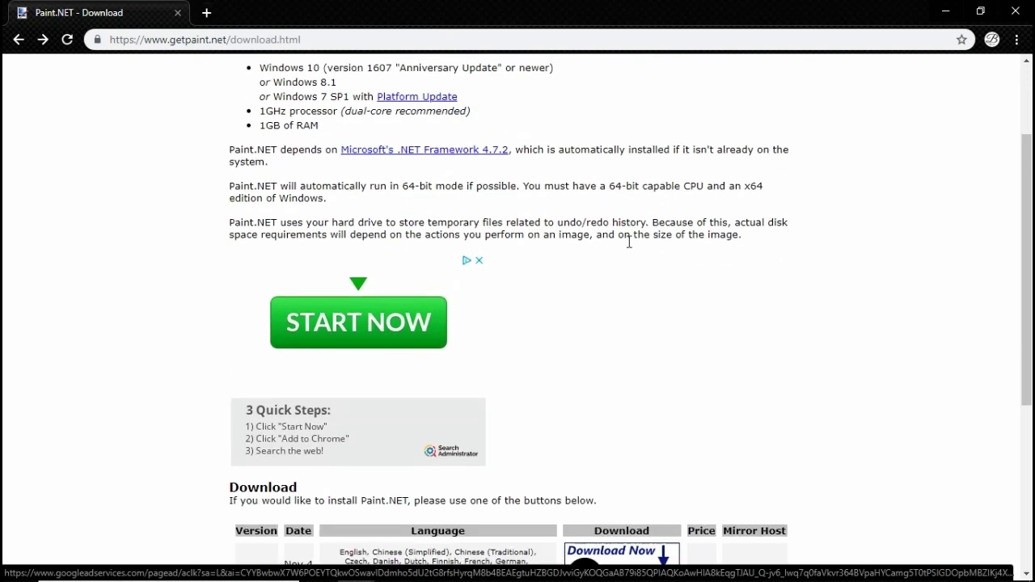
{"action": "scroll", "coordinate": [628, 244], "scroll_direction": "down", "scroll_amount": 1}
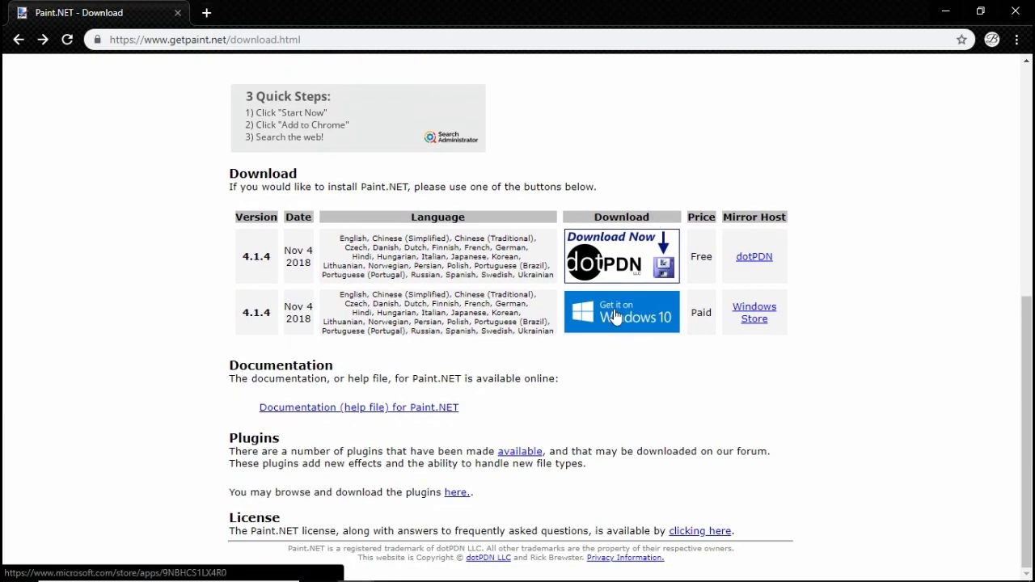
{"action": "left_click_drag", "start_coordinate": [223, 182], "coordinate": [226, 173]}
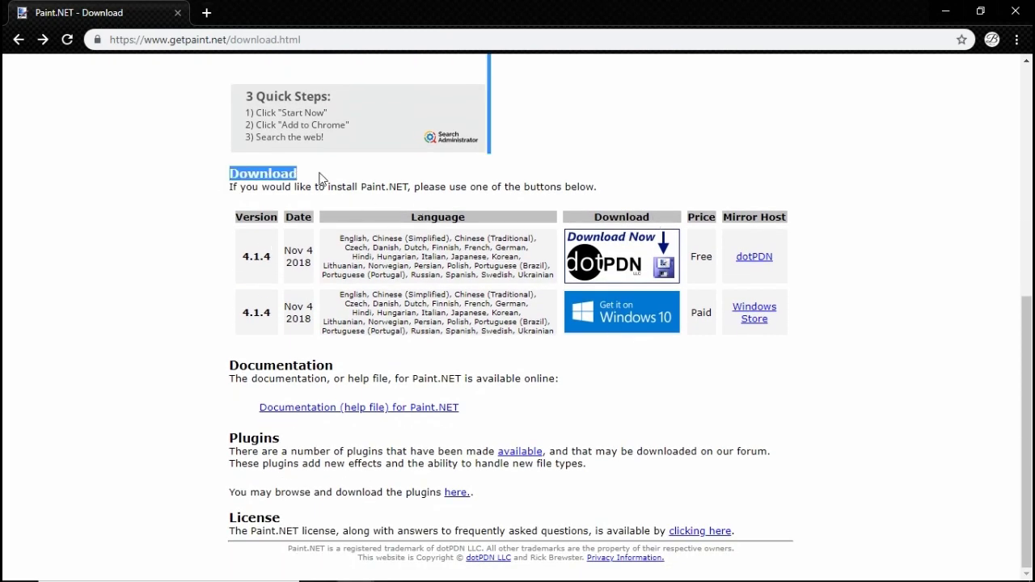
{"action": "left_click", "coordinate": [598, 166]}
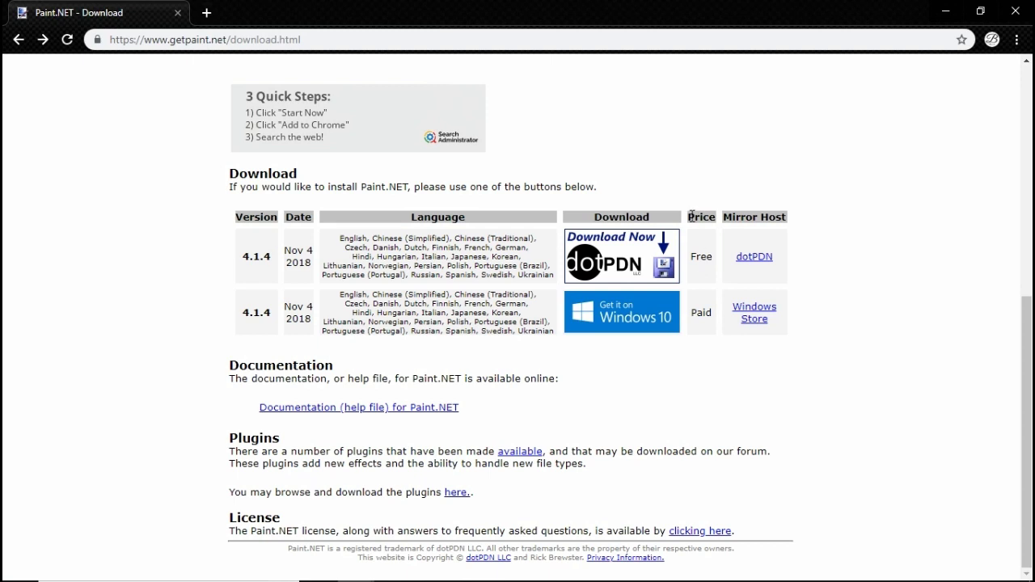
{"action": "left_click_drag", "start_coordinate": [689, 215], "coordinate": [709, 267]}
{"action": "left_click", "coordinate": [713, 328]}
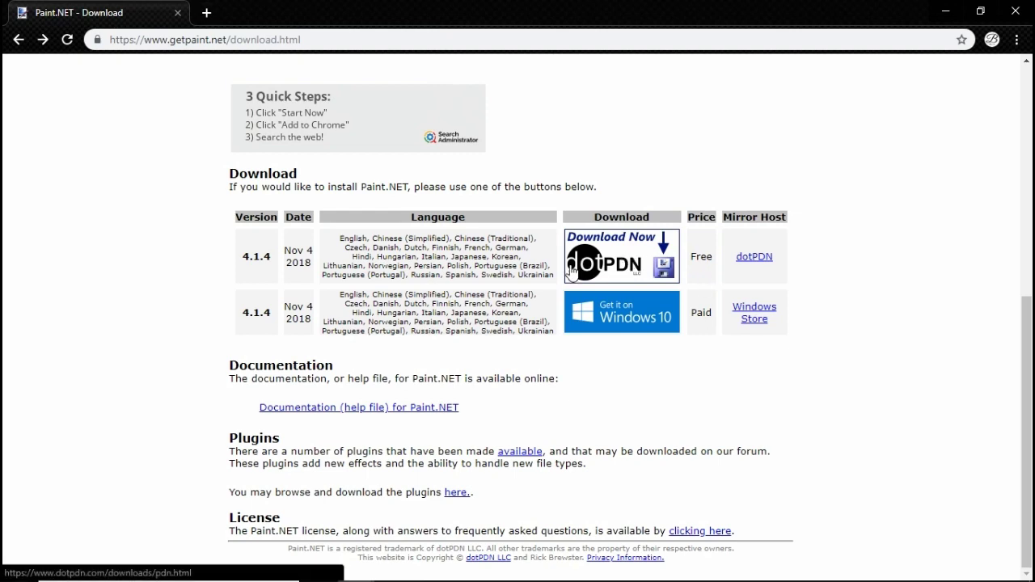
Step: Download the free paint.net 4.1.4 installer zip from the dotPDN page
{"action": "left_click", "coordinate": [611, 258]}
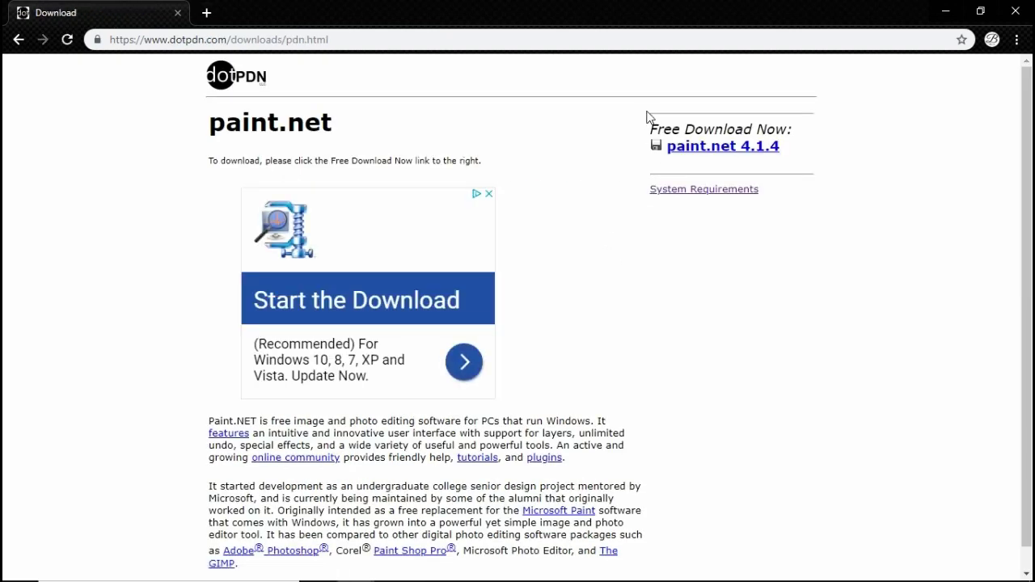
{"action": "mouse_move", "coordinate": [646, 118]}
{"action": "left_mouse_down"}
{"action": "mouse_move", "coordinate": [736, 162]}
{"action": "mouse_move", "coordinate": [787, 157]}
{"action": "mouse_move", "coordinate": [699, 130]}
{"action": "mouse_move", "coordinate": [656, 150]}
{"action": "left_mouse_up"}
{"action": "left_click", "coordinate": [809, 160]}
{"action": "left_click", "coordinate": [732, 150]}
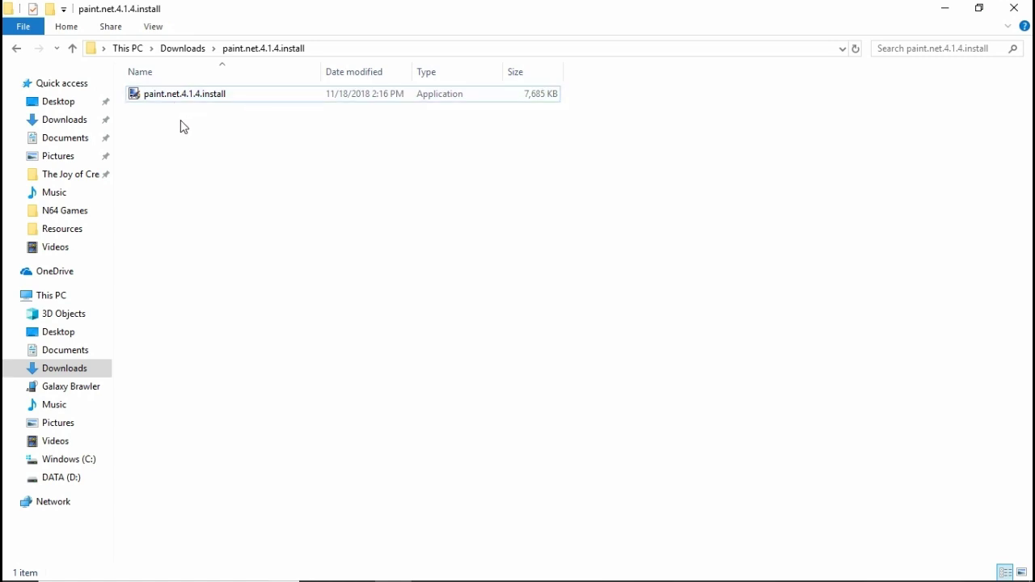
Step: Select the paint.net.4.1.4.install application in the Downloads folder
{"action": "left_click", "coordinate": [219, 100]}
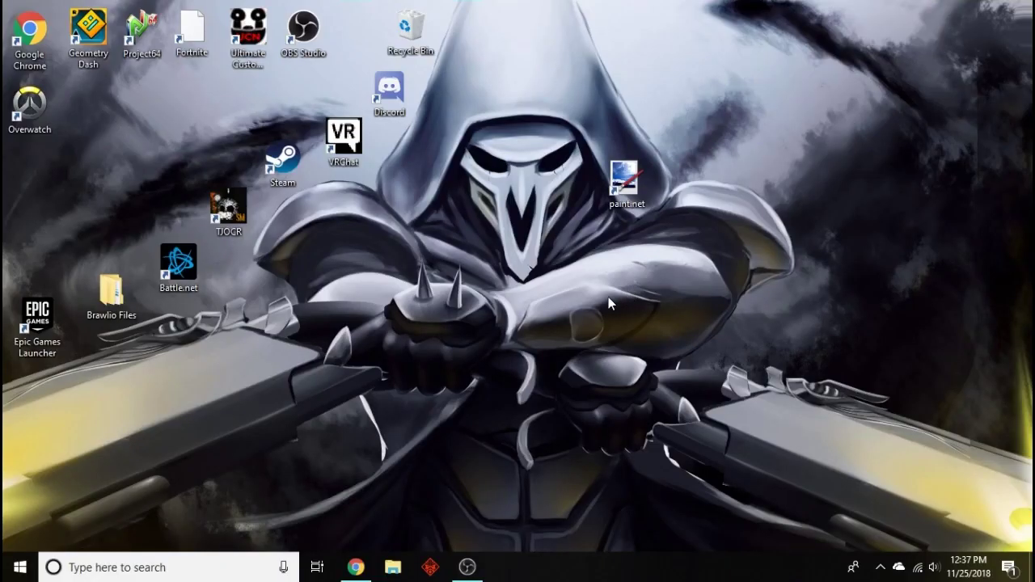
Step: Start paint.net from its desktop shortcut to get a blank 800 × 600 canvas
{"action": "mouse_move", "coordinate": [553, 116]}
{"action": "left_mouse_down"}
{"action": "mouse_move", "coordinate": [664, 299]}
{"action": "mouse_move", "coordinate": [682, 292]}
{"action": "left_mouse_up"}
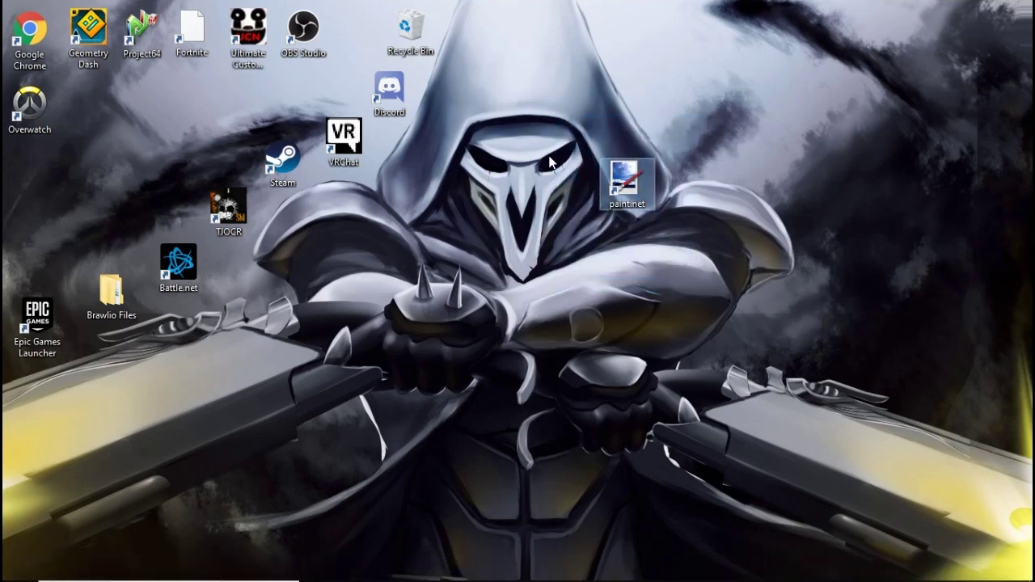
{"action": "mouse_move", "coordinate": [558, 135]}
{"action": "left_mouse_down"}
{"action": "mouse_move", "coordinate": [657, 213]}
{"action": "mouse_move", "coordinate": [619, 182]}
{"action": "left_mouse_up"}
{"action": "double_click", "coordinate": [619, 184]}
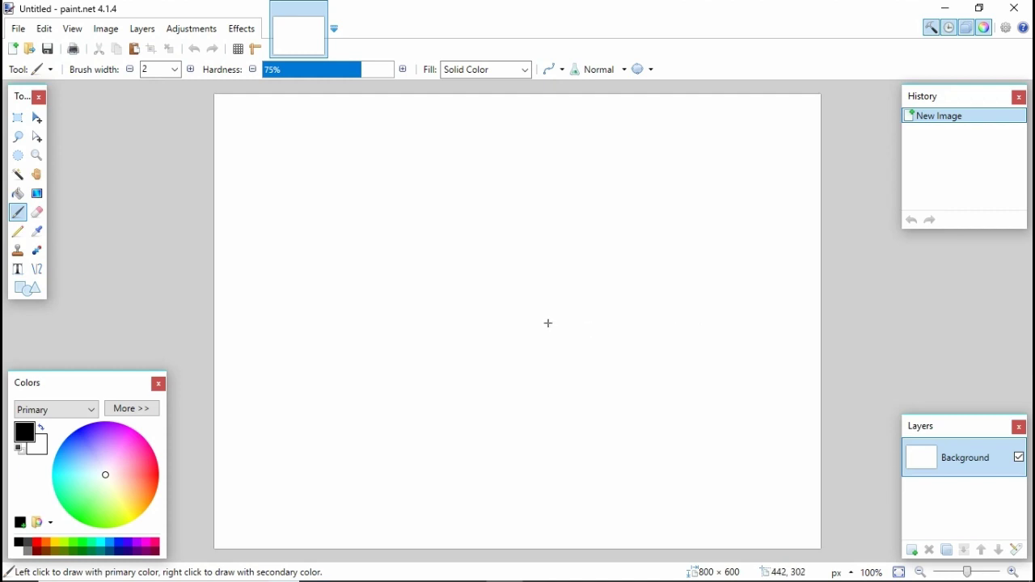
Step: Open the file dialog and navigate into C:\Program Files (x86)
{"action": "left_click", "coordinate": [31, 50]}
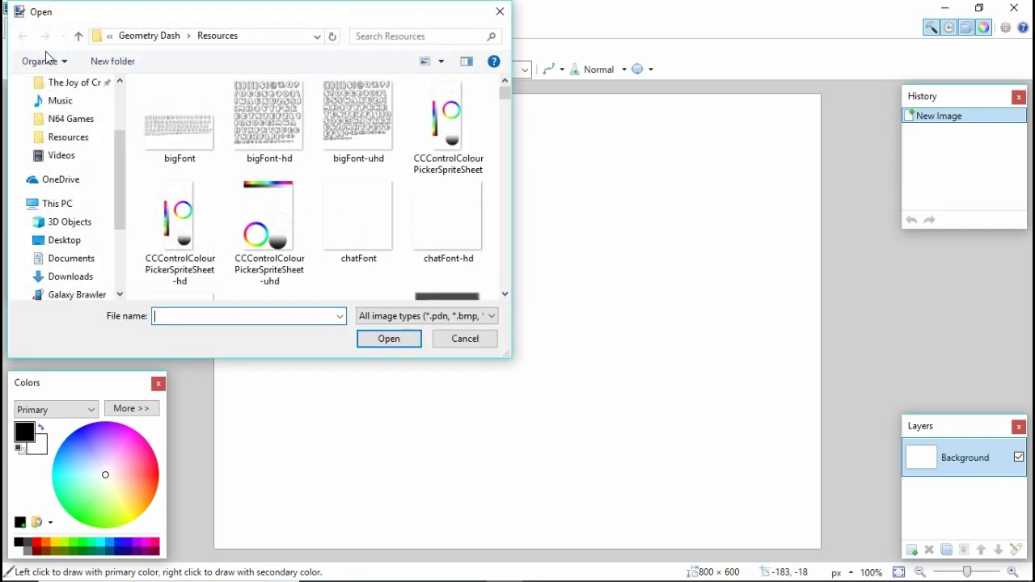
{"action": "scroll", "coordinate": [69, 154], "scroll_direction": "up", "scroll_amount": 1}
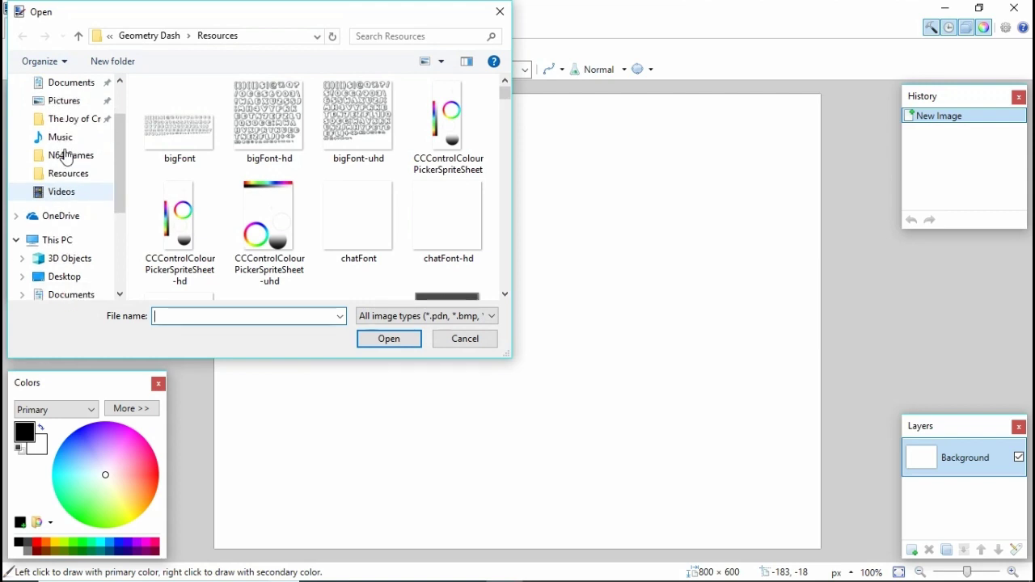
{"action": "scroll", "coordinate": [67, 155], "scroll_direction": "down", "scroll_amount": 3}
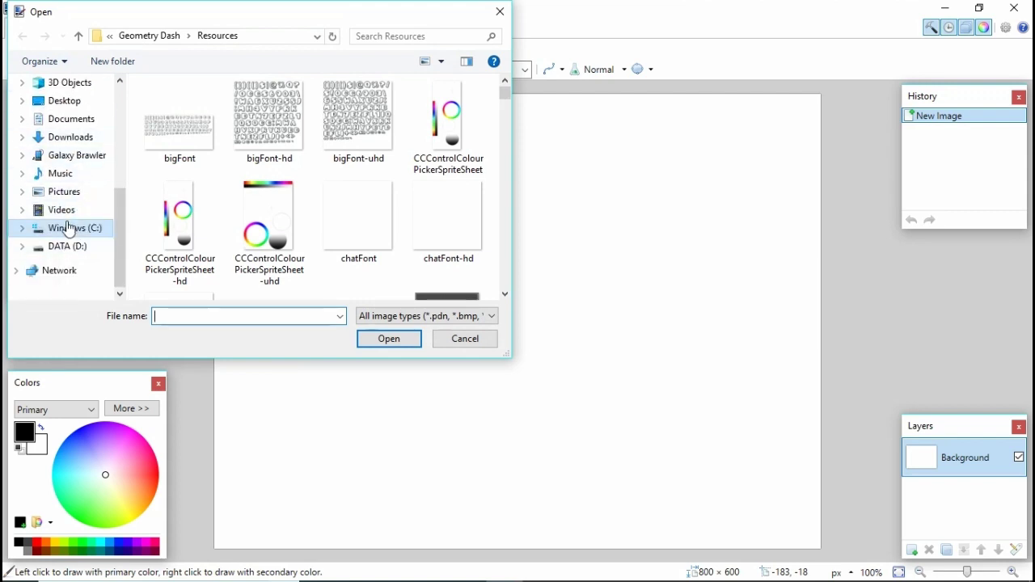
{"action": "left_click", "coordinate": [66, 229]}
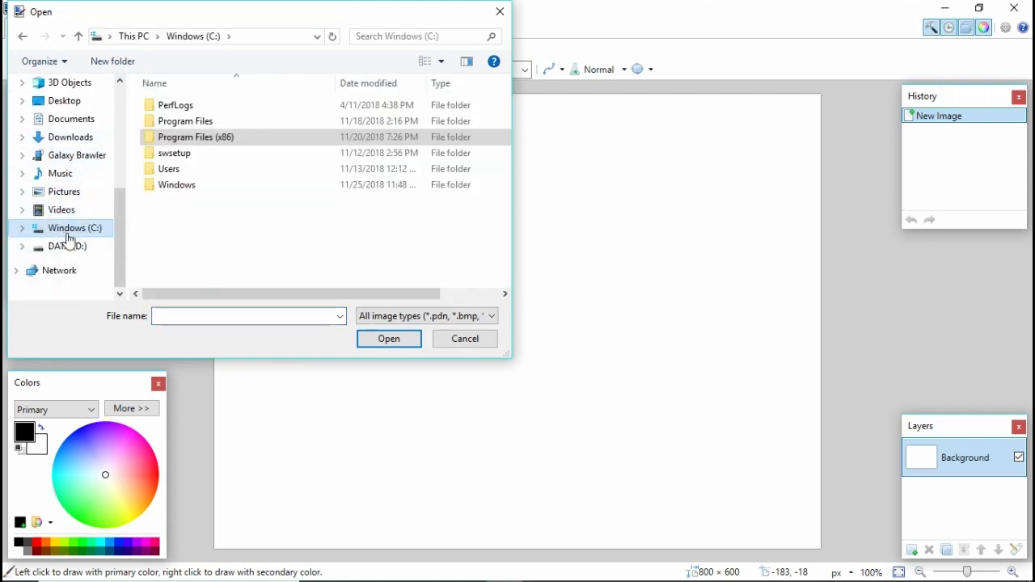
{"action": "double_click", "coordinate": [185, 144]}
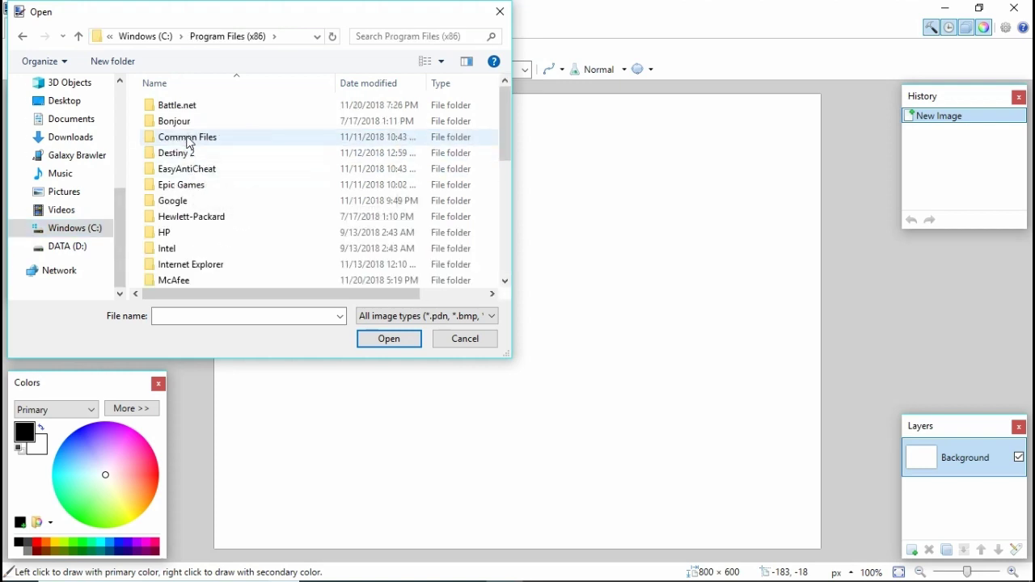
Step: Continue through Steam, steamapps and common into the Geometry Dash folder
{"action": "scroll", "coordinate": [192, 144], "scroll_direction": "down", "scroll_amount": 3}
{"action": "scroll", "coordinate": [192, 148], "scroll_direction": "down", "scroll_amount": 2}
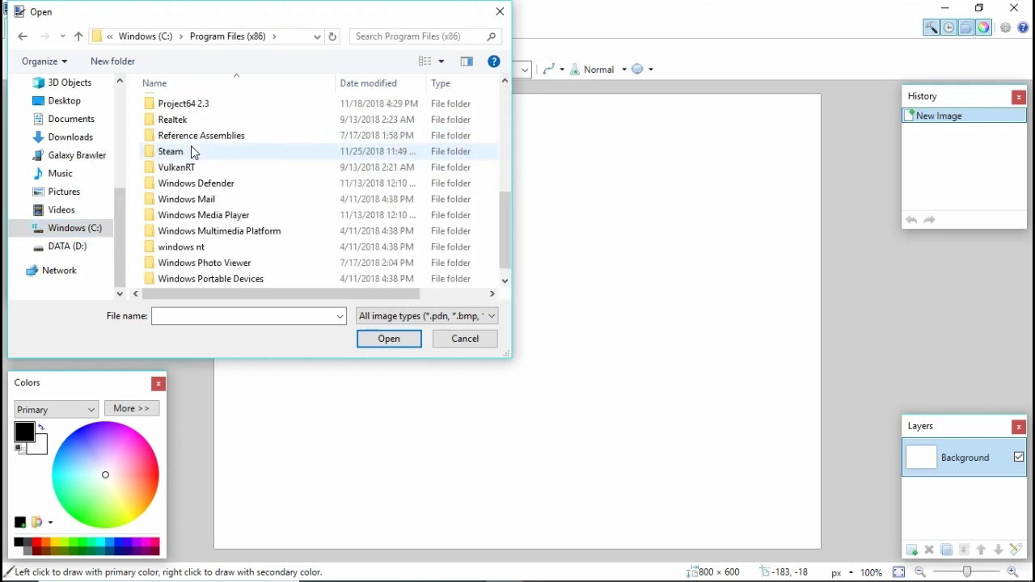
{"action": "scroll", "coordinate": [194, 152], "scroll_direction": "down", "scroll_amount": 1}
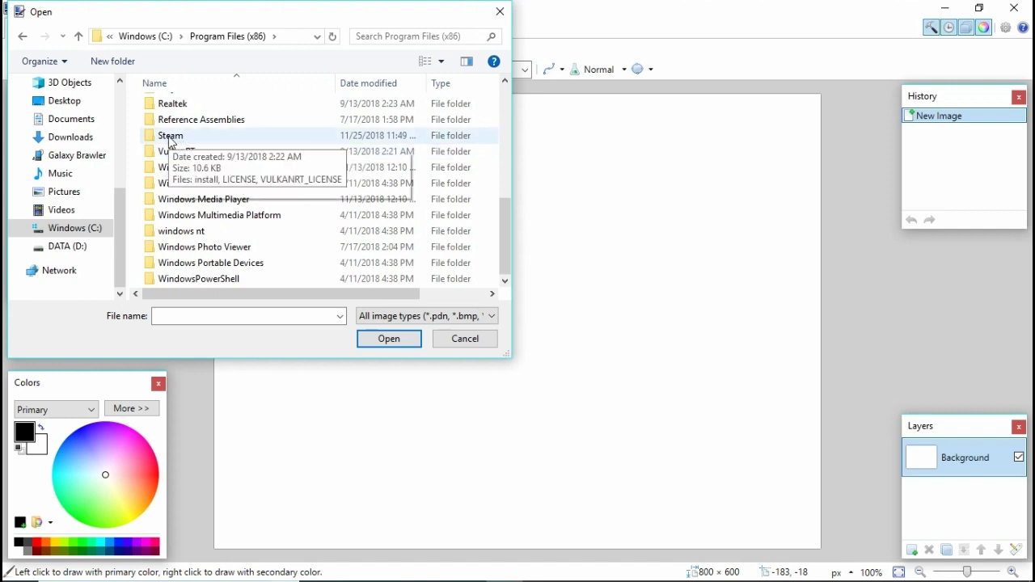
{"action": "double_click", "coordinate": [170, 137]}
{"action": "scroll", "coordinate": [175, 144], "scroll_direction": "down", "scroll_amount": 3}
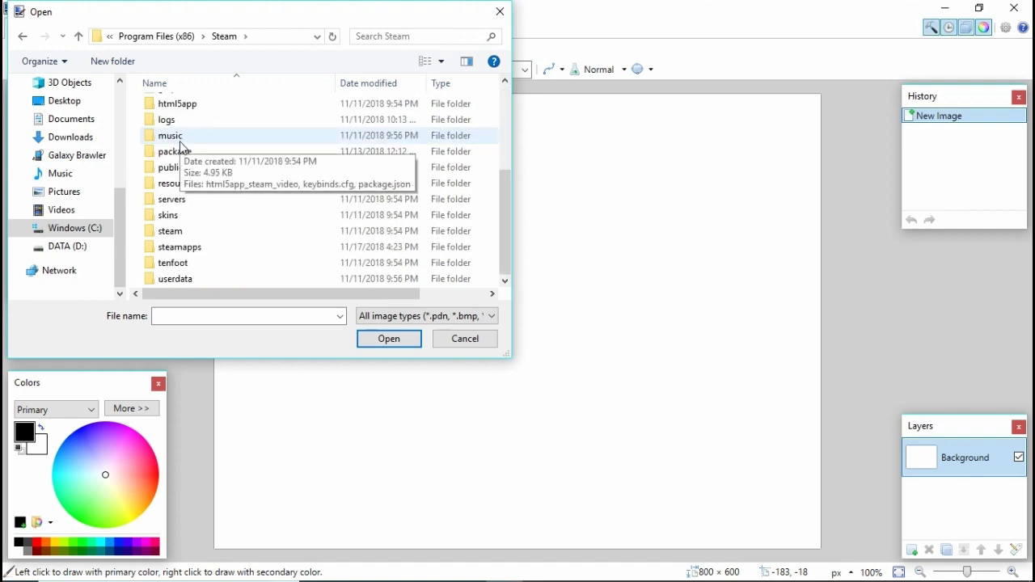
{"action": "double_click", "coordinate": [193, 251]}
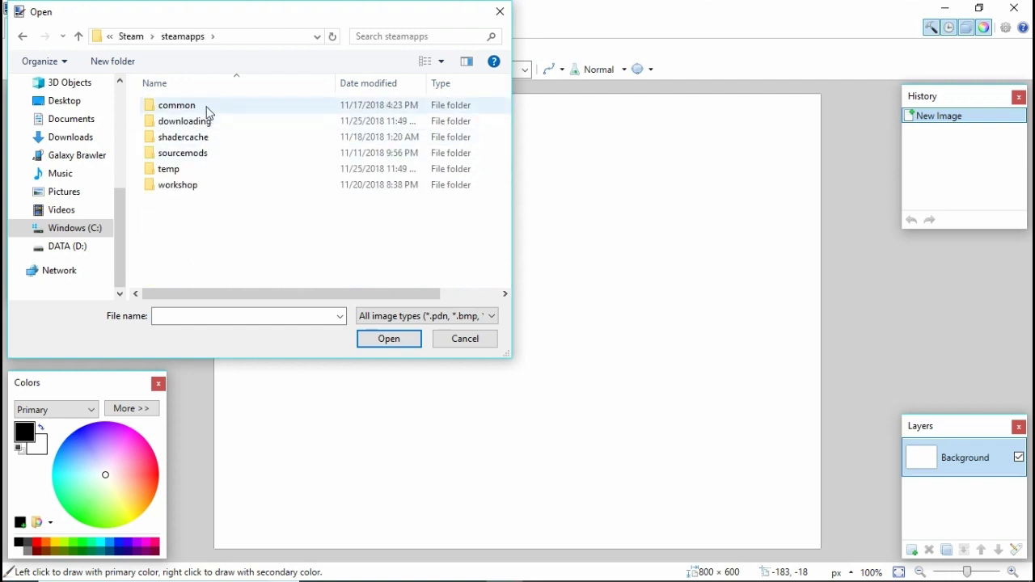
{"action": "double_click", "coordinate": [205, 108]}
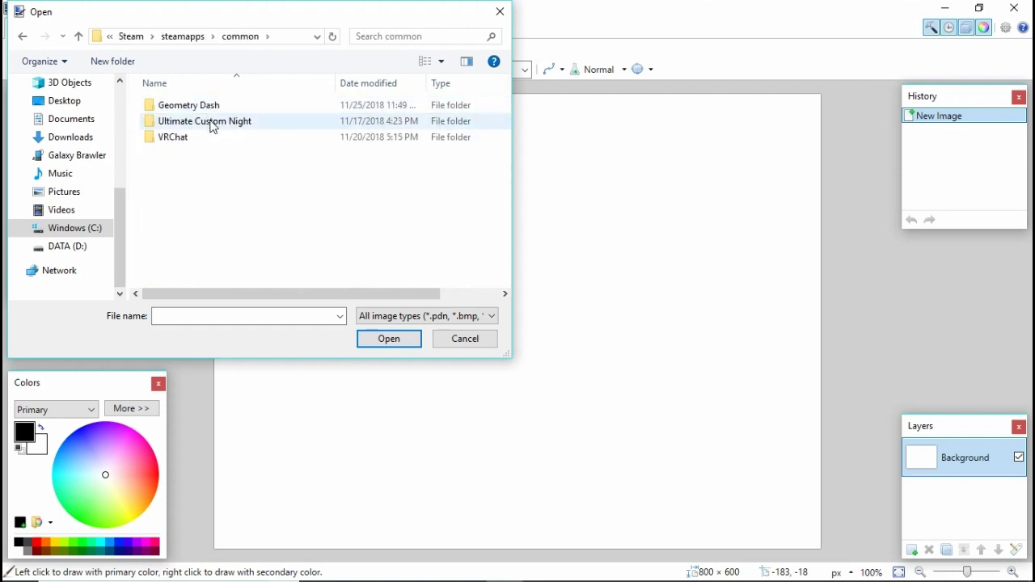
{"action": "double_click", "coordinate": [210, 112]}
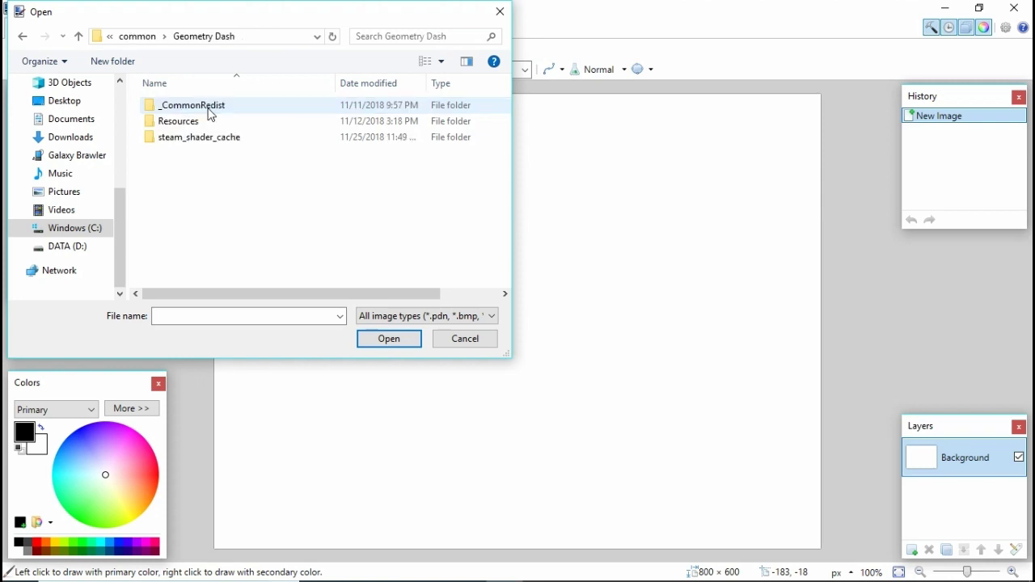
Step: Enter the Resources folder and scroll through its image thumbnails
{"action": "double_click", "coordinate": [213, 121]}
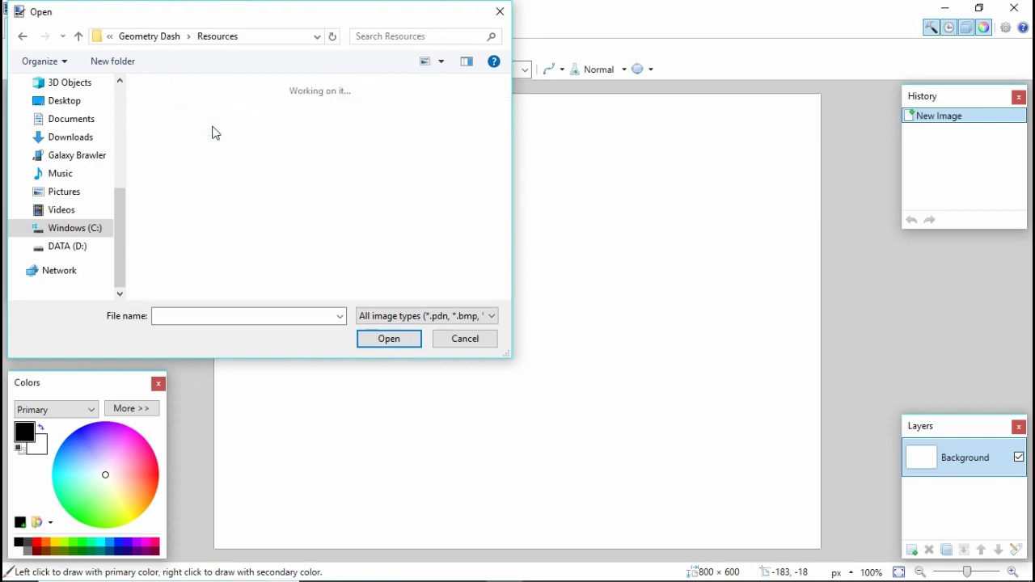
{"action": "scroll", "coordinate": [305, 157], "scroll_direction": "down", "scroll_amount": 10}
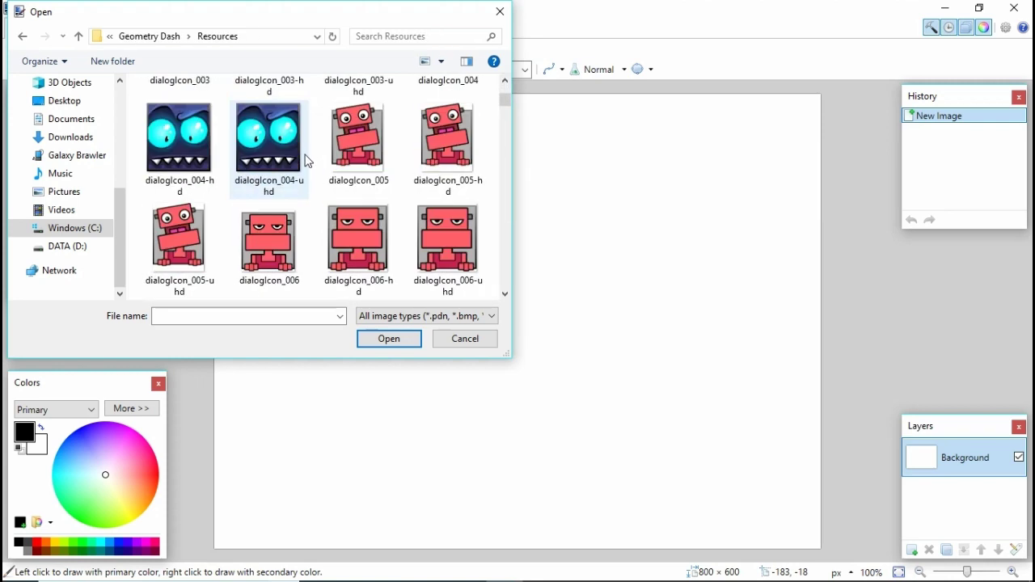
{"action": "scroll", "coordinate": [305, 158], "scroll_direction": "down", "scroll_amount": 15}
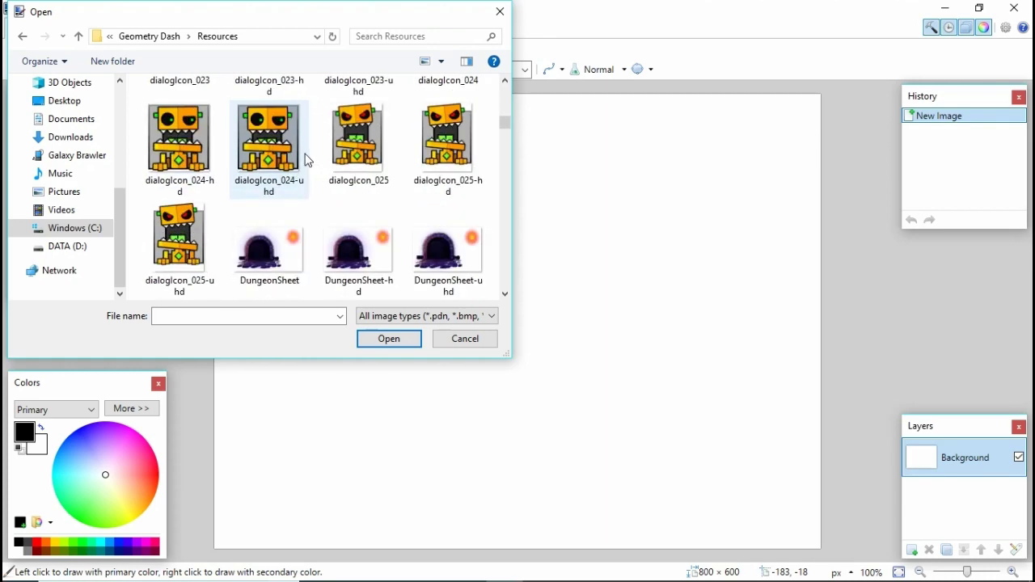
{"action": "scroll", "coordinate": [305, 159], "scroll_direction": "down", "scroll_amount": 12}
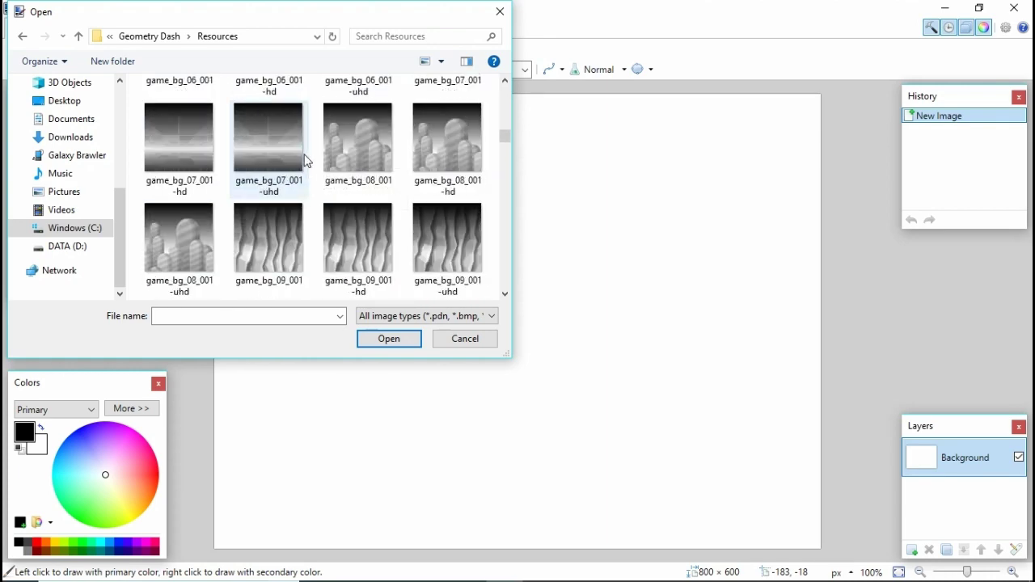
{"action": "scroll", "coordinate": [305, 158], "scroll_direction": "down", "scroll_amount": 12}
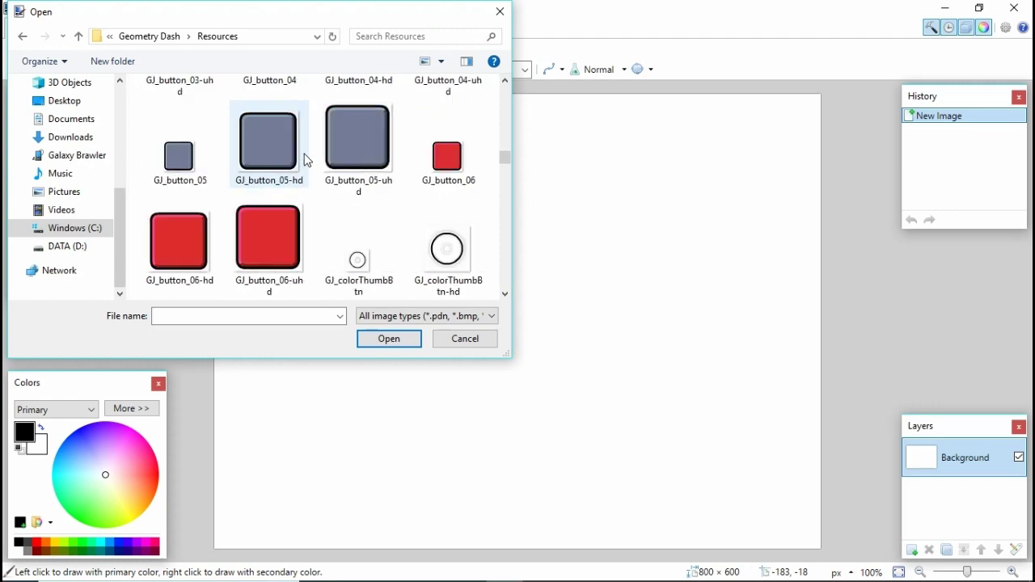
{"action": "scroll", "coordinate": [395, 229], "scroll_direction": "down", "scroll_amount": 1}
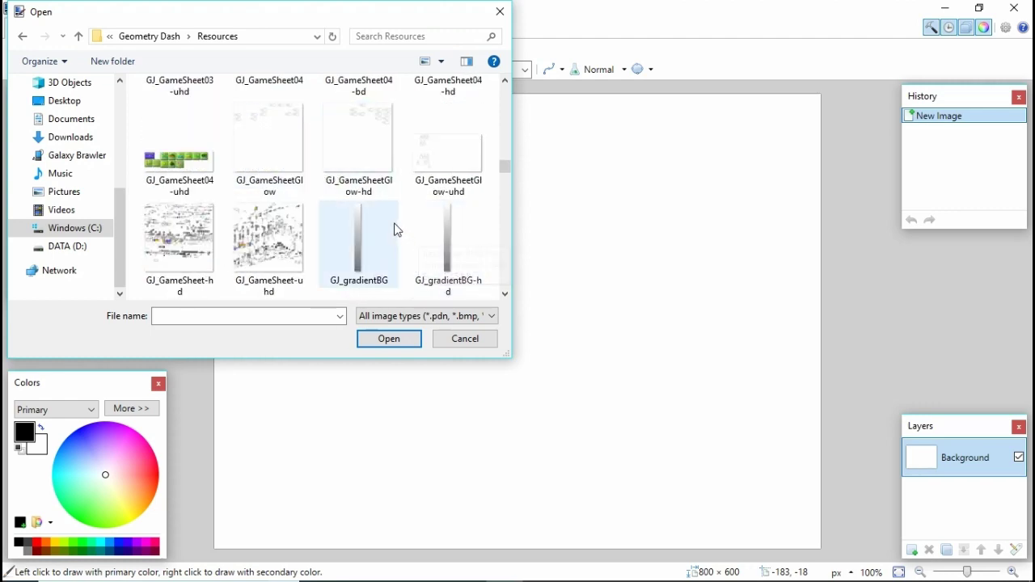
{"action": "left_click_drag", "start_coordinate": [505, 170], "coordinate": [503, 98]}
{"action": "scroll", "coordinate": [503, 98], "scroll_direction": "down", "scroll_amount": 1}
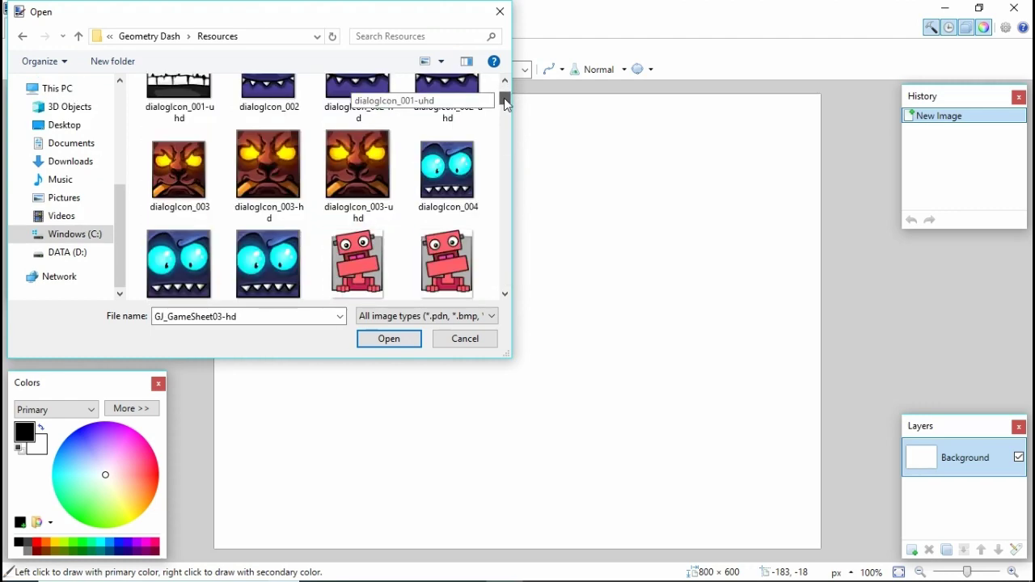
{"action": "left_click_drag", "start_coordinate": [504, 97], "coordinate": [507, 106]}
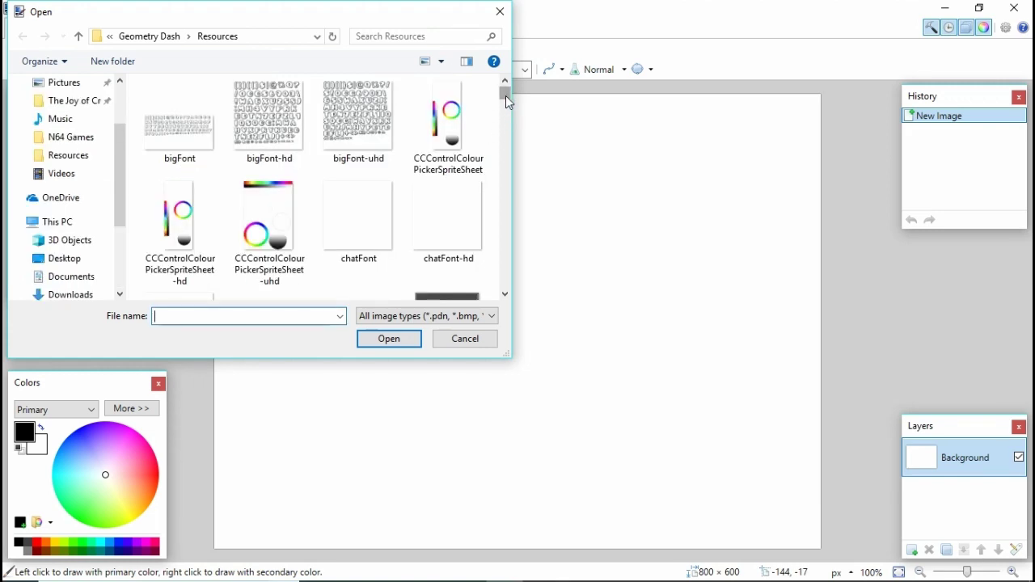
{"action": "mouse_move", "coordinate": [506, 96]}
{"action": "left_mouse_down"}
{"action": "mouse_move", "coordinate": [503, 121]}
{"action": "mouse_move", "coordinate": [504, 94]}
{"action": "mouse_move", "coordinate": [504, 111]}
{"action": "left_mouse_up"}
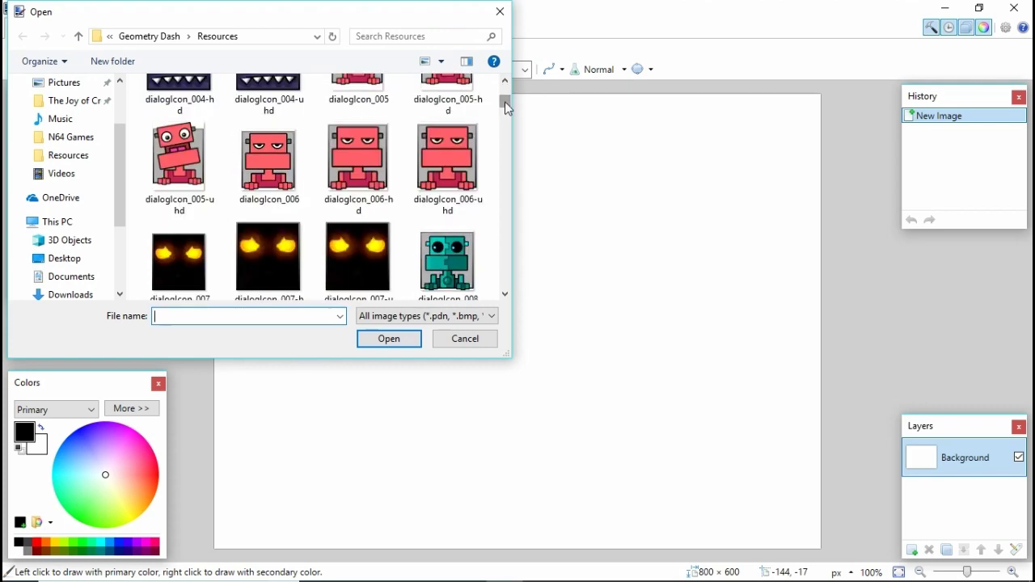
{"action": "left_click_drag", "start_coordinate": [504, 101], "coordinate": [504, 134]}
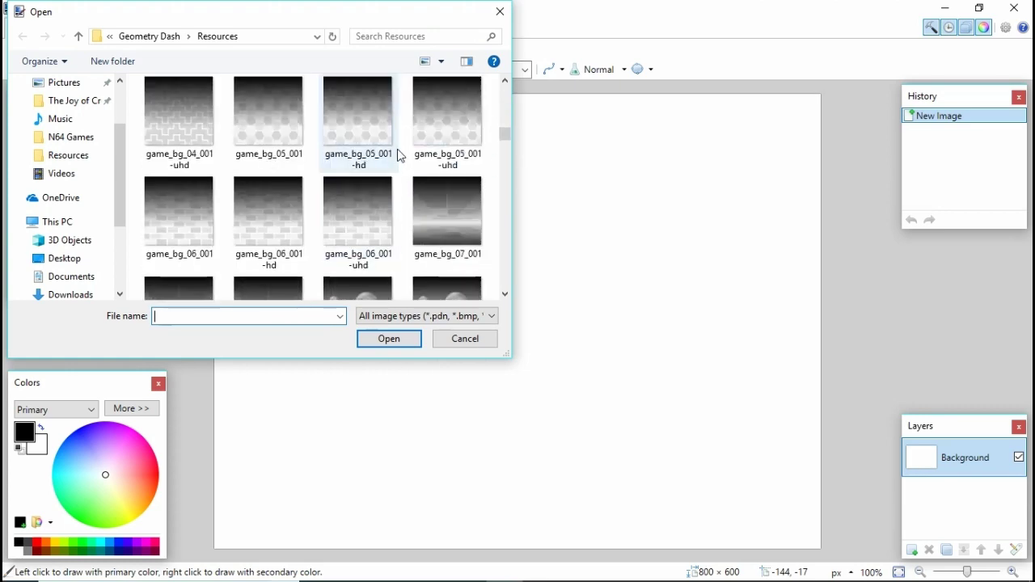
Step: Browse further and select GJ_GameSheet02-hd, then GJ_GameSheet02-bd instead
{"action": "scroll", "coordinate": [401, 146], "scroll_direction": "up", "scroll_amount": 3}
{"action": "scroll", "coordinate": [404, 143], "scroll_direction": "down", "scroll_amount": 12}
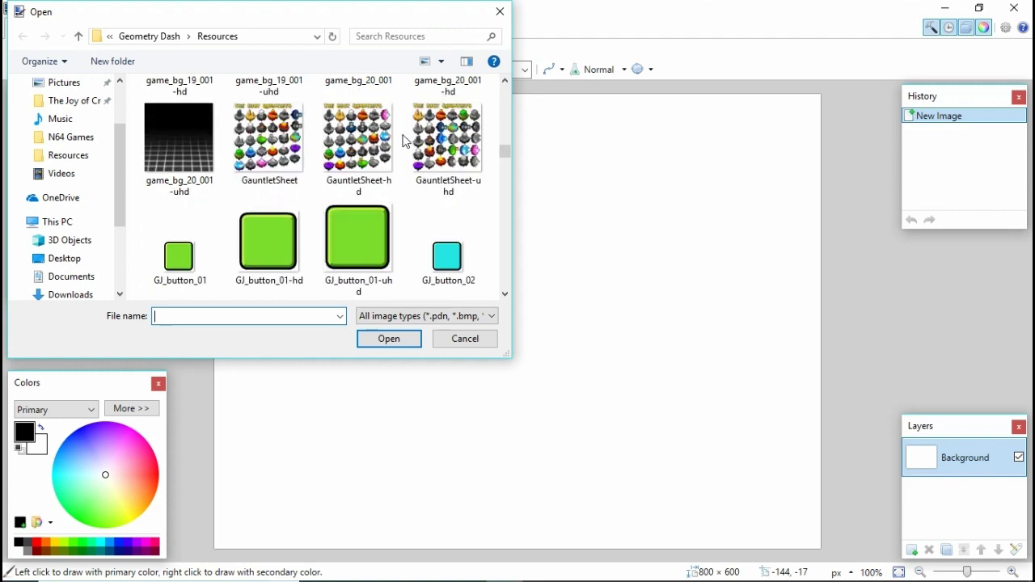
{"action": "scroll", "coordinate": [404, 145], "scroll_direction": "down", "scroll_amount": 3}
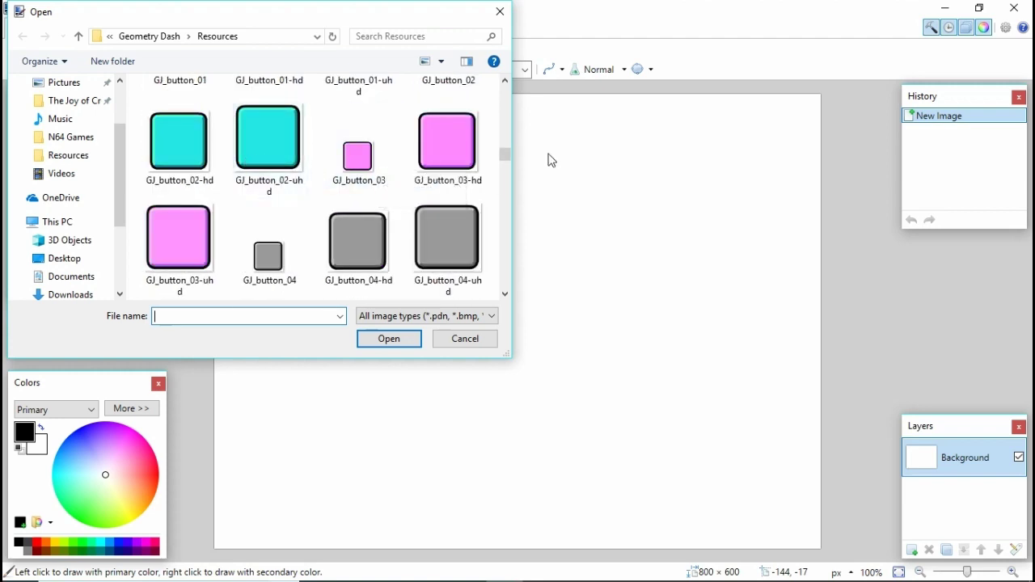
{"action": "scroll", "coordinate": [368, 145], "scroll_direction": "down", "scroll_amount": 6}
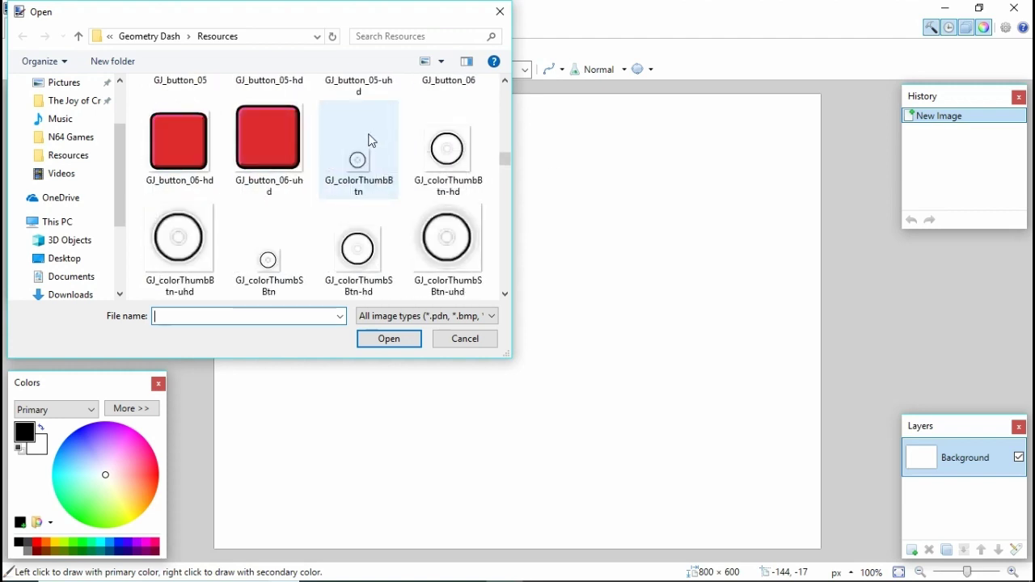
{"action": "scroll", "coordinate": [364, 149], "scroll_direction": "down", "scroll_amount": 2}
{"action": "scroll", "coordinate": [368, 162], "scroll_direction": "up", "scroll_amount": 1}
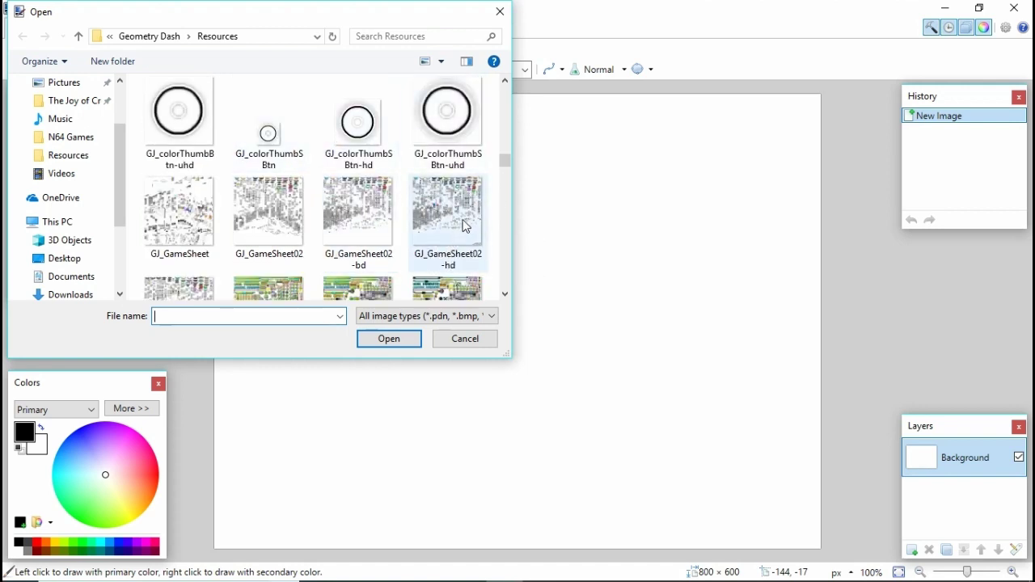
{"action": "left_click", "coordinate": [442, 218]}
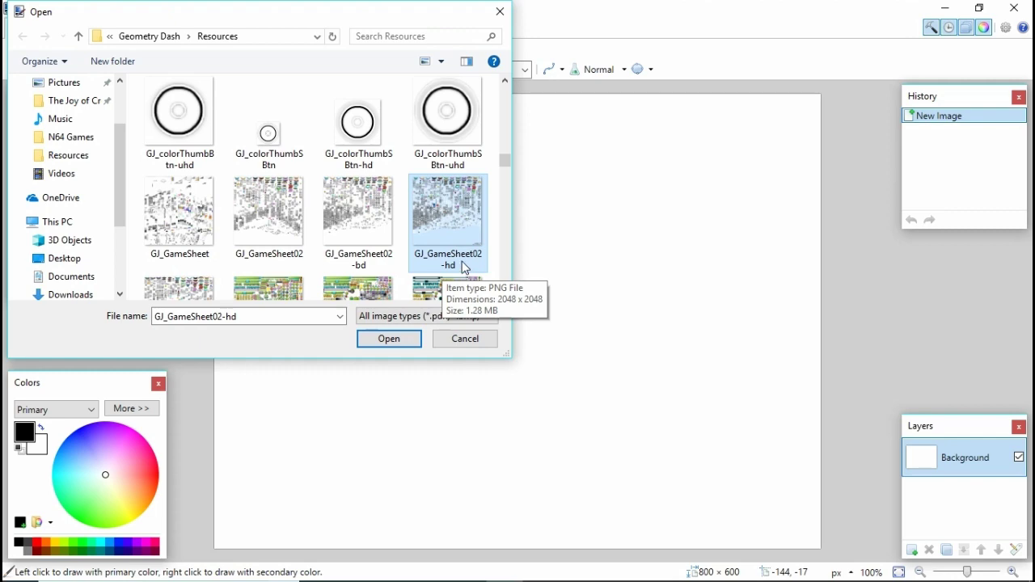
{"action": "left_click", "coordinate": [363, 256]}
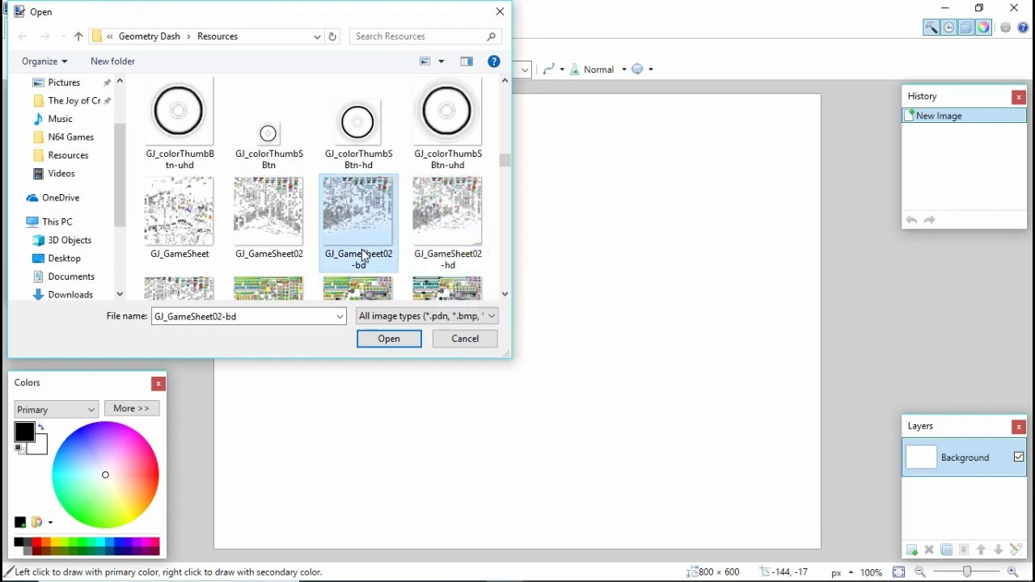
Step: Open GJ_GameSheet02-bd and zoom into its icon grid with the Zoom tool
{"action": "left_click", "coordinate": [394, 341]}
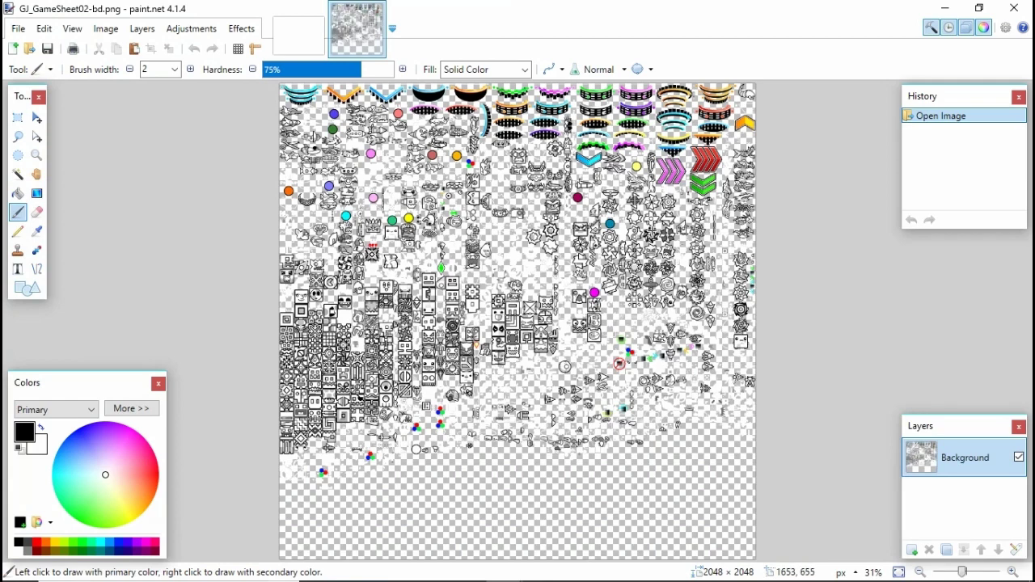
{"action": "left_click", "coordinate": [37, 154]}
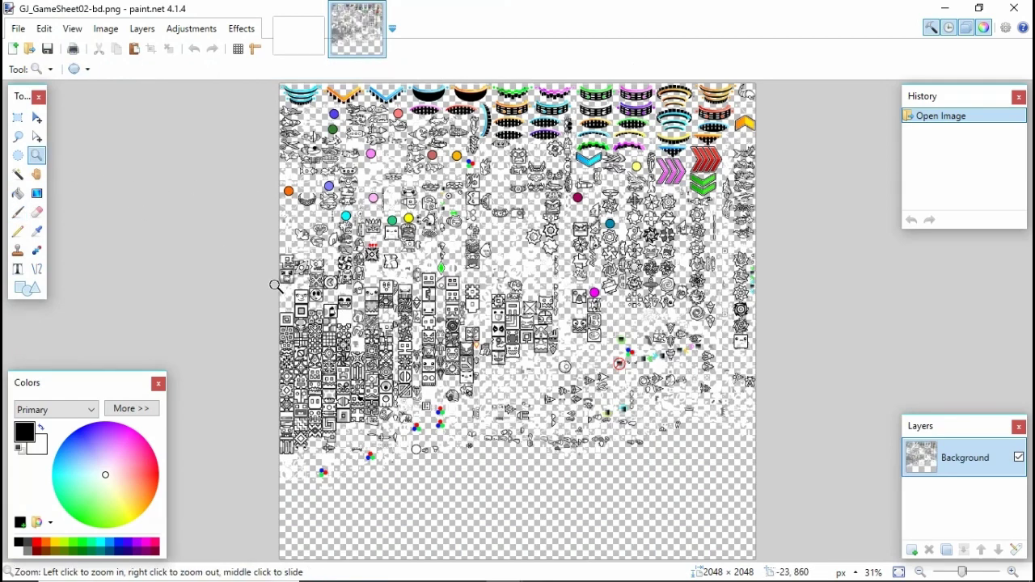
{"action": "left_click_drag", "start_coordinate": [310, 358], "coordinate": [450, 402]}
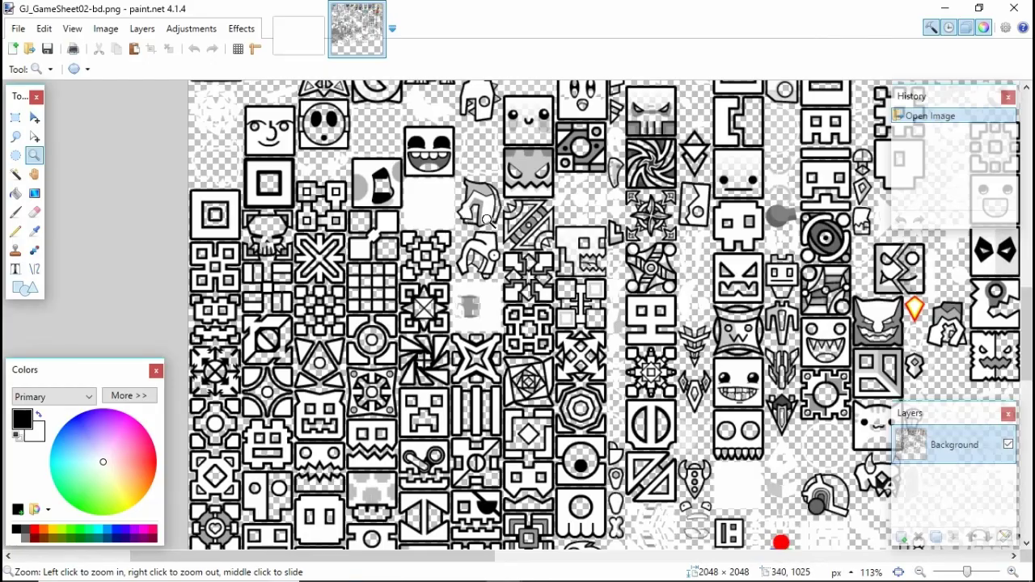
{"action": "left_click_drag", "start_coordinate": [452, 548], "coordinate": [485, 557]}
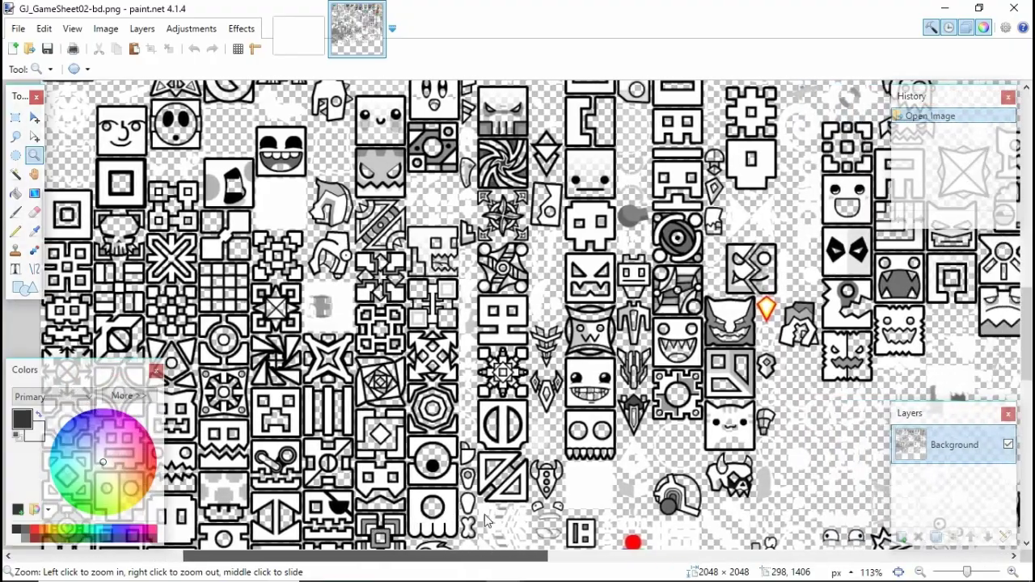
Step: Zoom back out until the whole 2048 × 2048 sheet is visible
{"action": "scroll", "coordinate": [442, 391], "scroll_direction": "up", "scroll_amount": 8}
{"action": "right_click", "coordinate": [443, 391]}
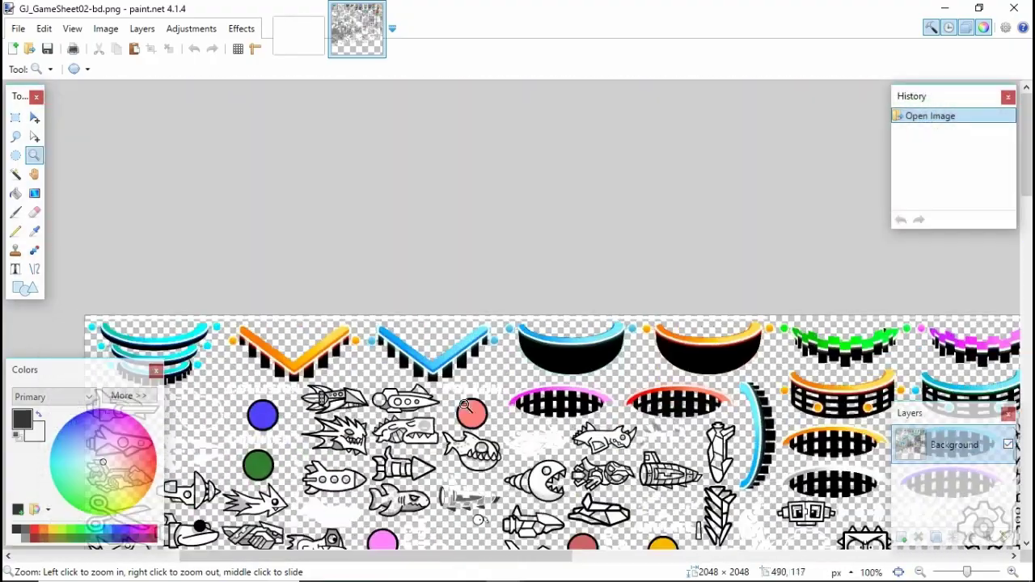
{"action": "right_click", "coordinate": [421, 397]}
{"action": "right_click", "coordinate": [477, 407]}
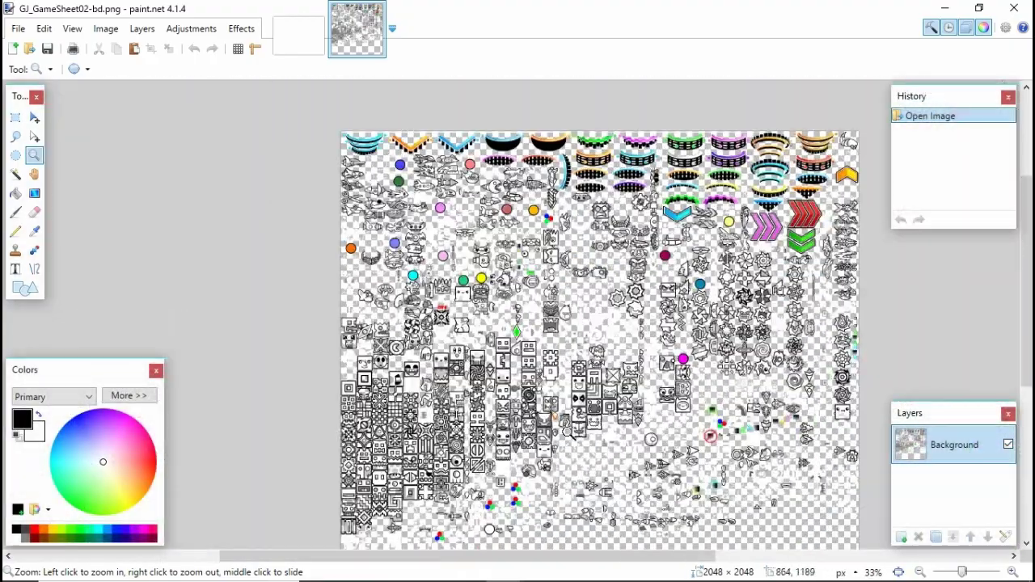
Step: Open GJ_GameSheet02-hd from the Resources folder alongside the already open -bd sheet
{"action": "left_click", "coordinate": [29, 48]}
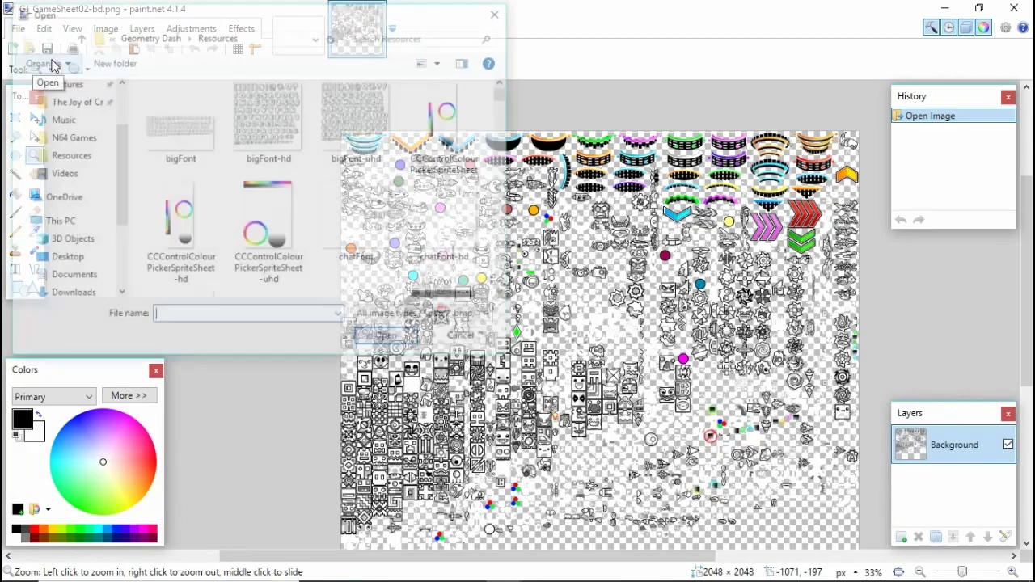
{"action": "scroll", "coordinate": [346, 240], "scroll_direction": "down", "scroll_amount": 3}
{"action": "scroll", "coordinate": [346, 240], "scroll_direction": "down", "scroll_amount": 15}
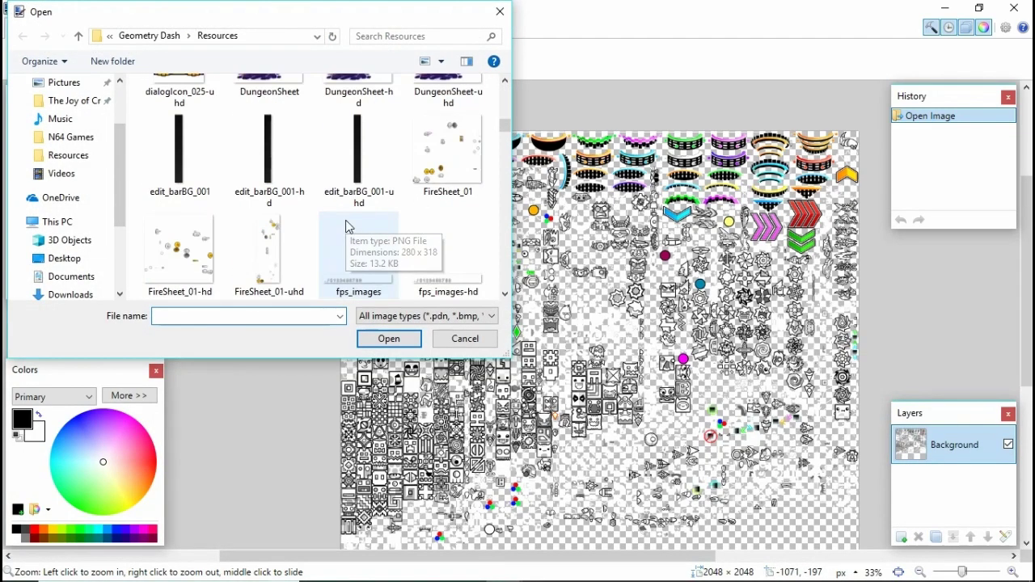
{"action": "scroll", "coordinate": [345, 227], "scroll_direction": "down", "scroll_amount": 15}
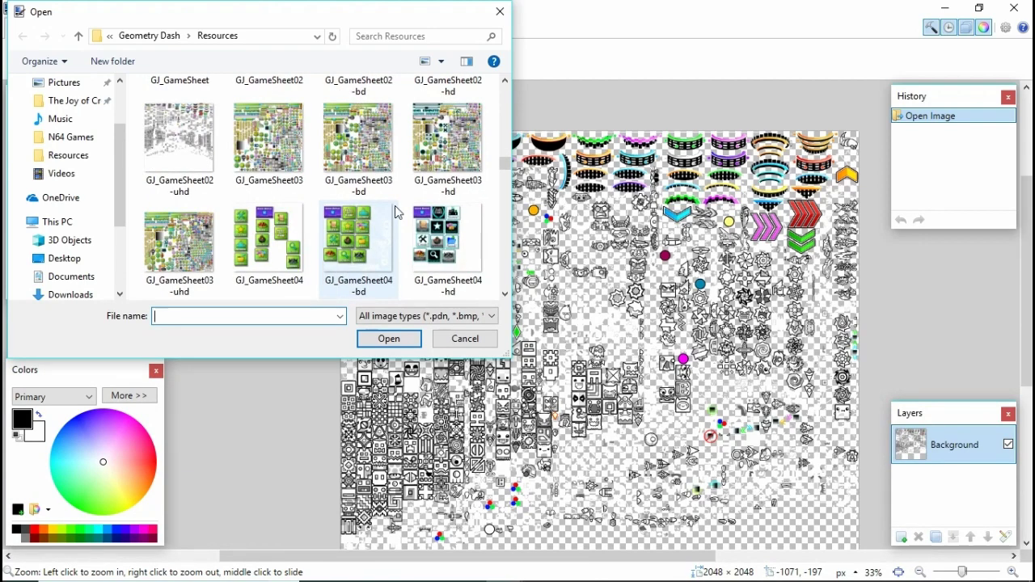
{"action": "scroll", "coordinate": [396, 212], "scroll_direction": "up", "scroll_amount": 2}
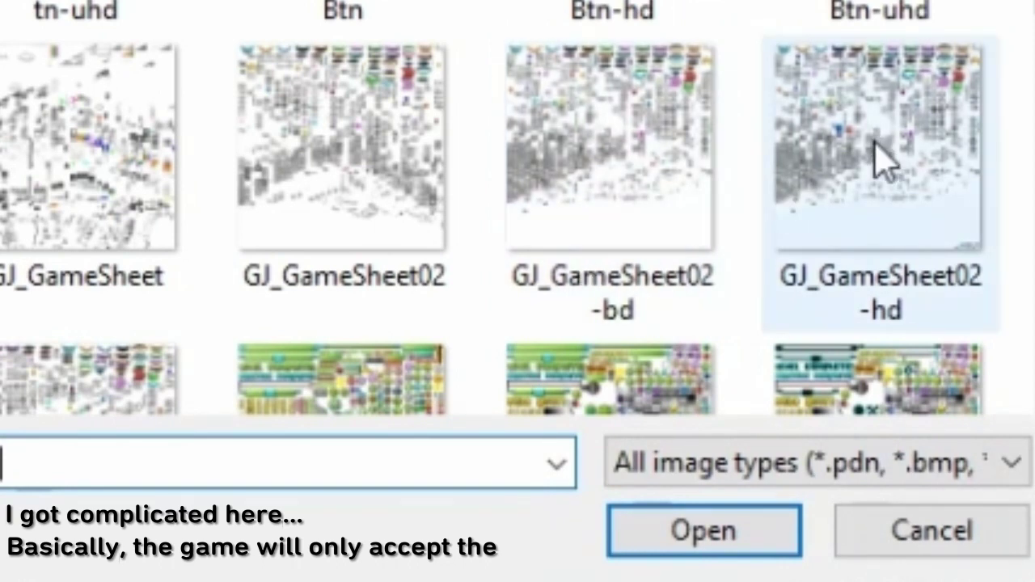
{"action": "left_click", "coordinate": [874, 146]}
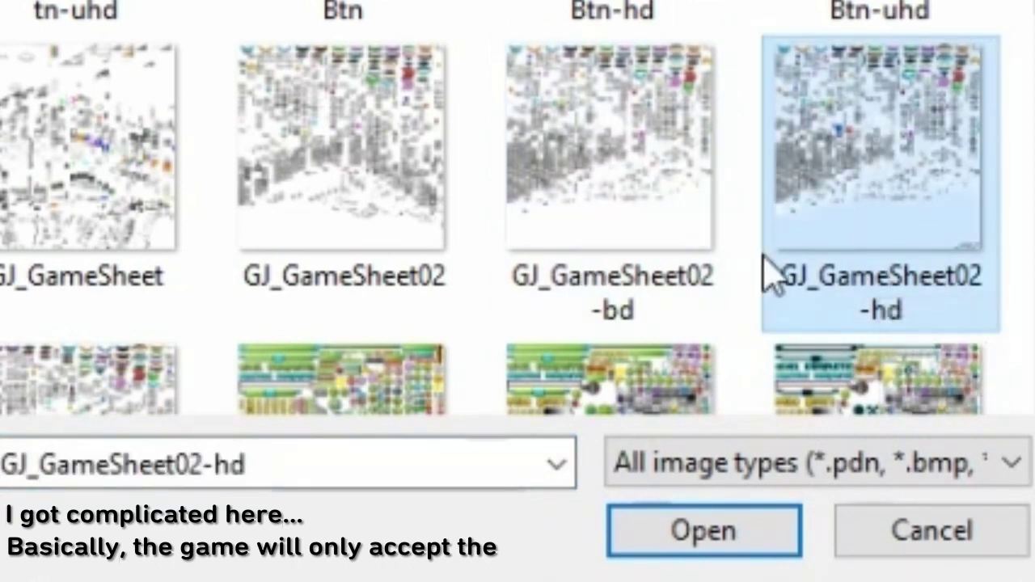
{"action": "left_click", "coordinate": [584, 279]}
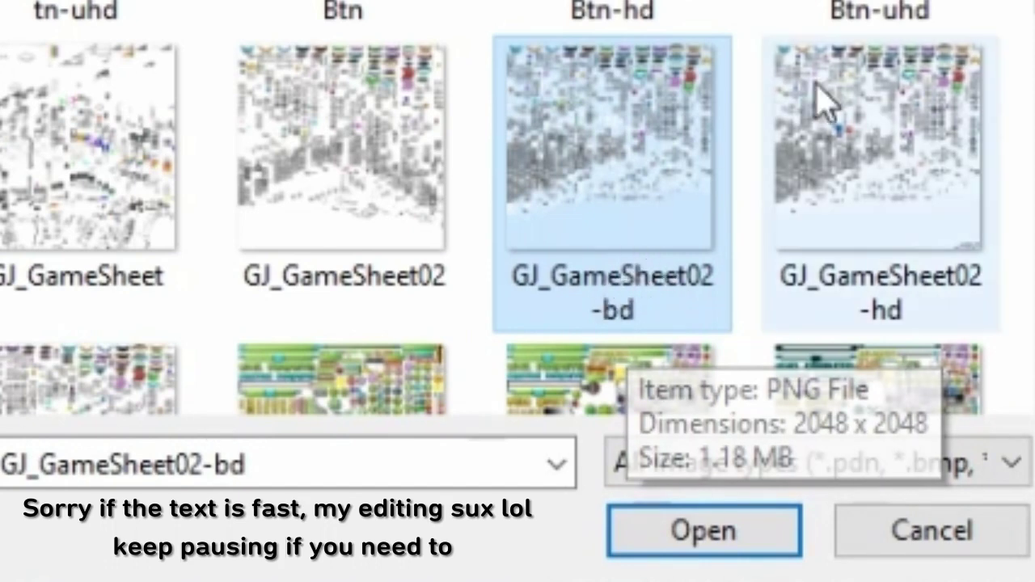
{"action": "left_click", "coordinate": [901, 231]}
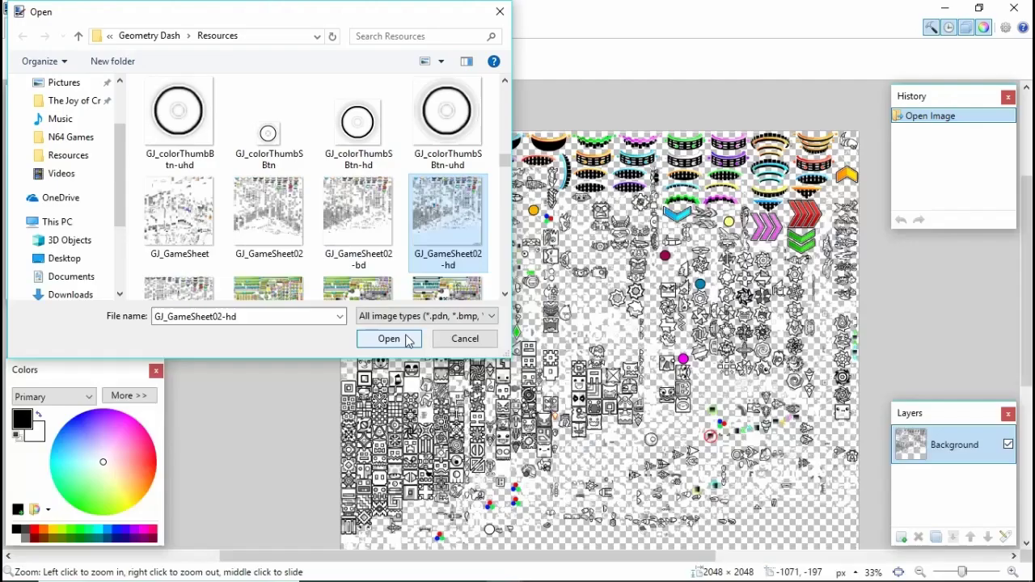
{"action": "left_click", "coordinate": [389, 339]}
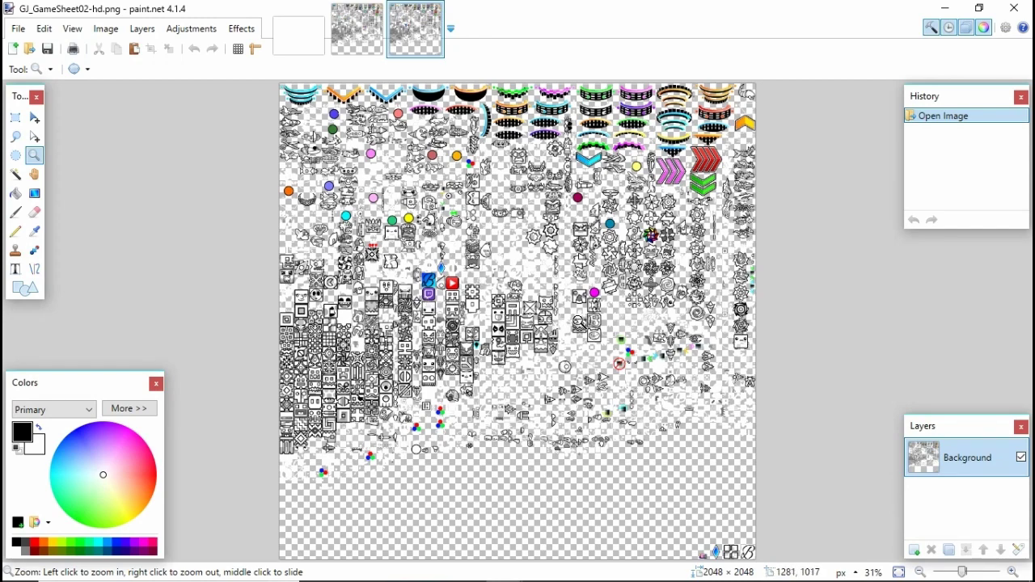
Step: Zoom in on the custom B and Twitch icons of GJ_GameSheet02-hd and scroll around them
{"action": "left_click_drag", "start_coordinate": [404, 248], "coordinate": [458, 306]}
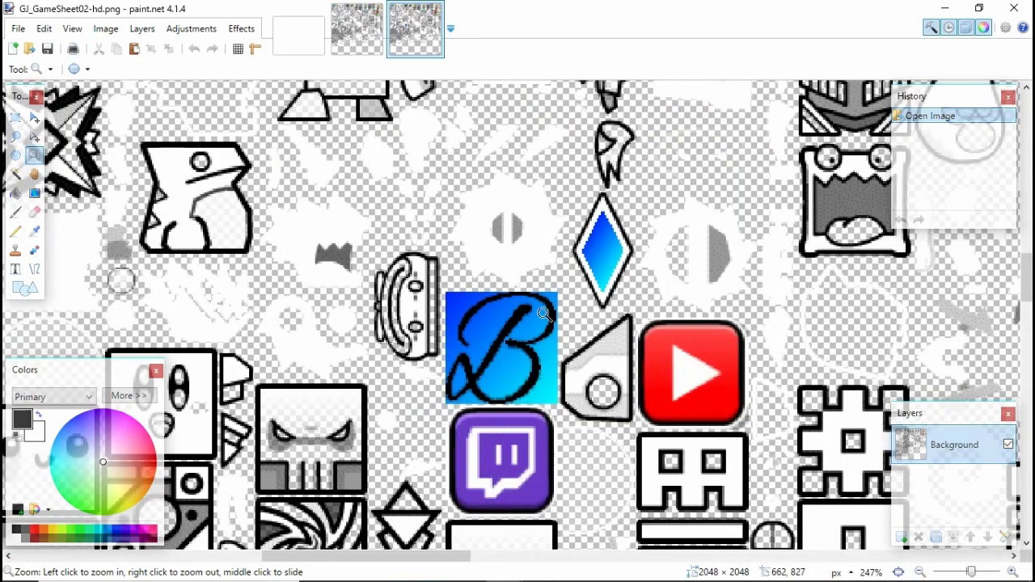
{"action": "scroll", "coordinate": [539, 317], "scroll_direction": "down", "scroll_amount": 1}
{"action": "scroll", "coordinate": [538, 311], "scroll_direction": "up", "scroll_amount": 1}
{"action": "scroll", "coordinate": [555, 429], "scroll_direction": "down", "scroll_amount": 3}
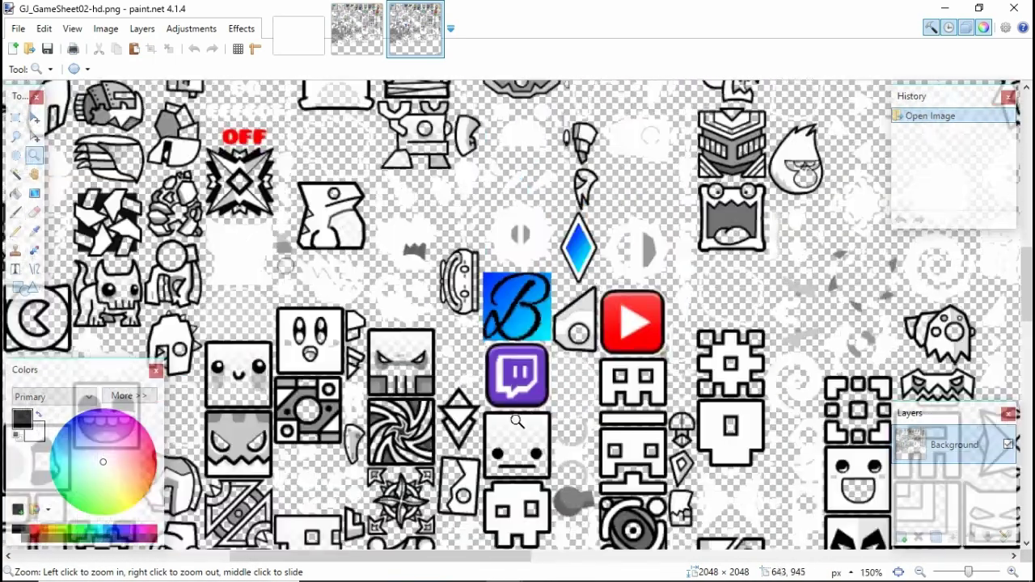
{"action": "left_click_drag", "start_coordinate": [524, 556], "coordinate": [407, 538]}
{"action": "scroll", "coordinate": [510, 428], "scroll_direction": "down", "scroll_amount": 2}
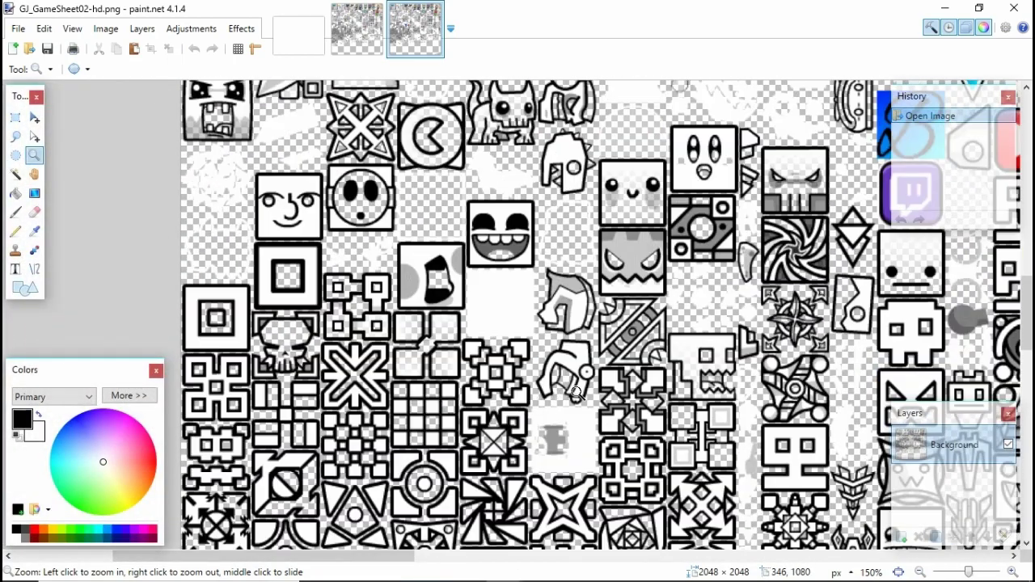
{"action": "scroll", "coordinate": [635, 335], "scroll_direction": "down", "scroll_amount": 2}
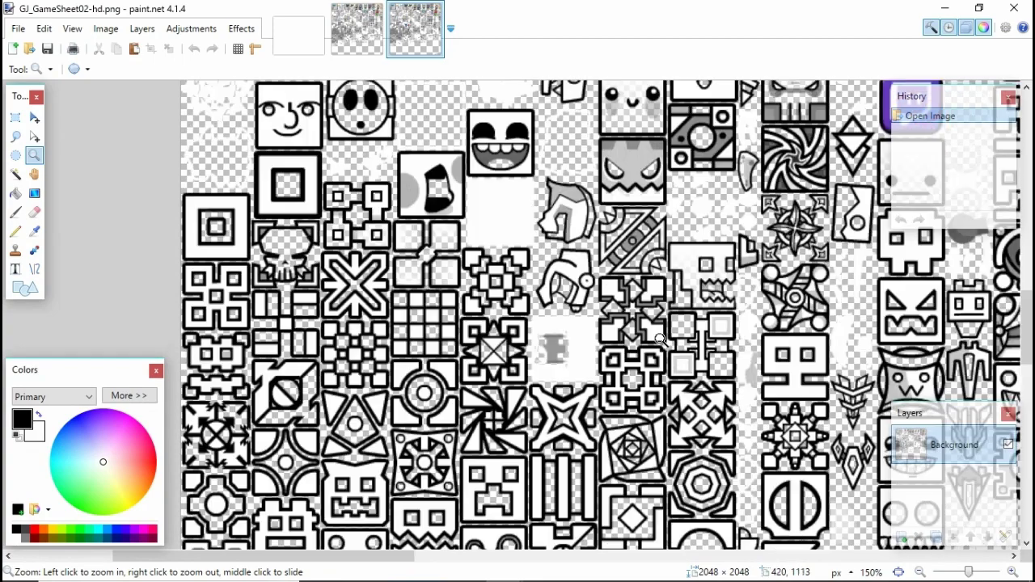
{"action": "scroll", "coordinate": [661, 340], "scroll_direction": "up", "scroll_amount": 3}
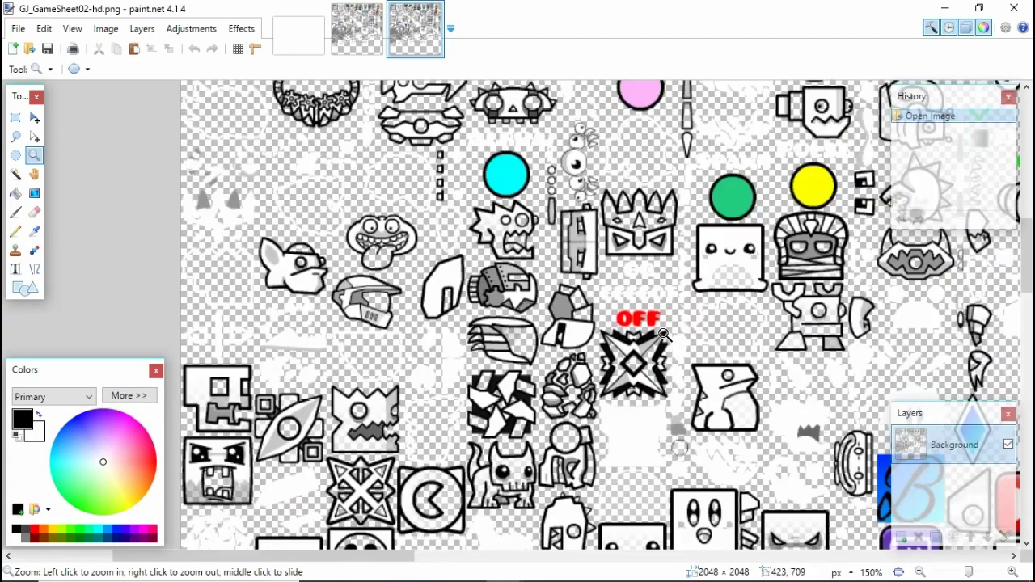
{"action": "left_click_drag", "start_coordinate": [323, 557], "coordinate": [440, 558]}
{"action": "scroll", "coordinate": [509, 467], "scroll_direction": "down", "scroll_amount": 1}
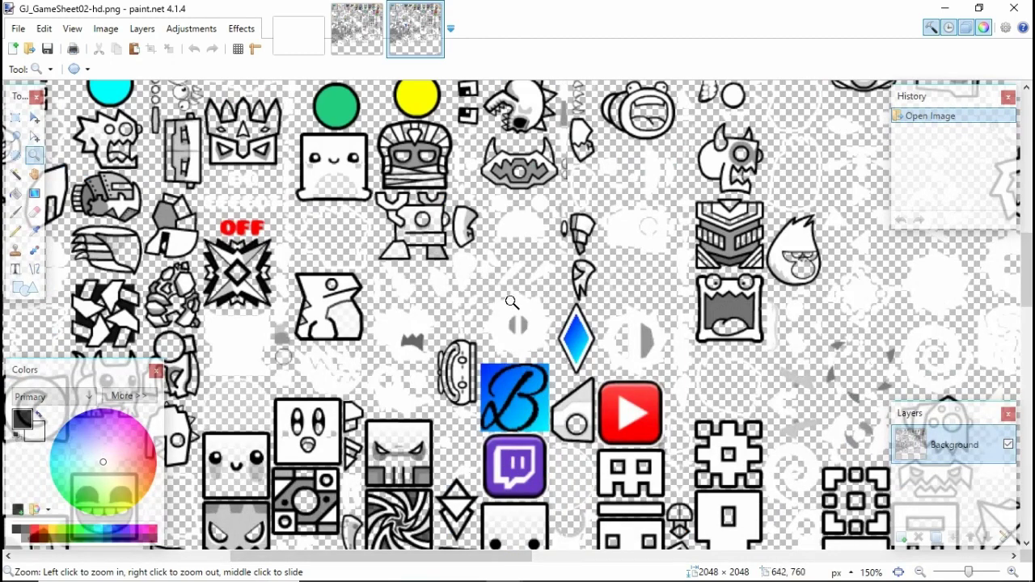
Step: Zoom closely on the blue diamond icon, then bring up the GJ_GameSheet02-bd sheet
{"action": "left_click_drag", "start_coordinate": [512, 303], "coordinate": [647, 390]}
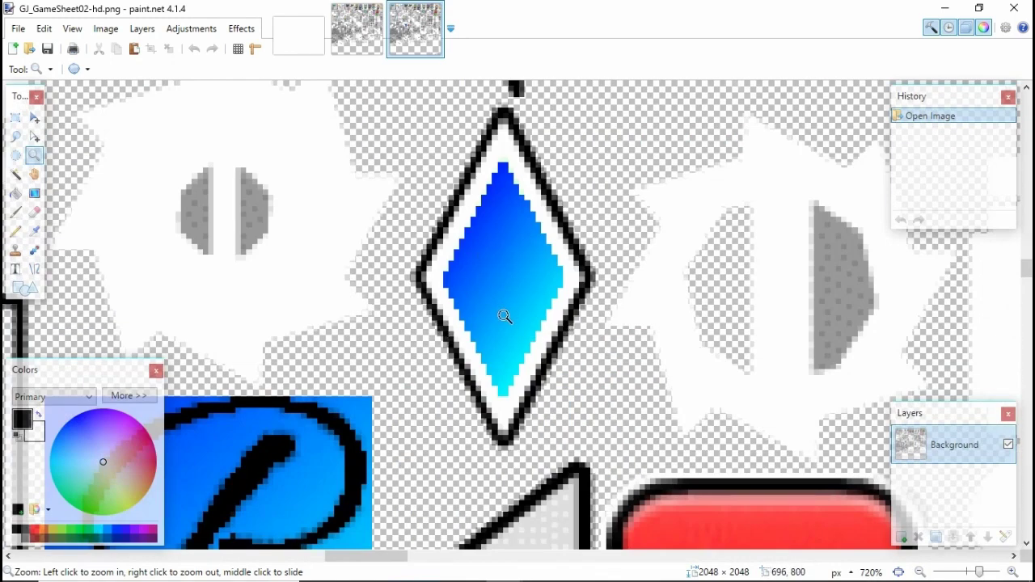
{"action": "scroll", "coordinate": [483, 241], "scroll_direction": "down", "scroll_amount": 10}
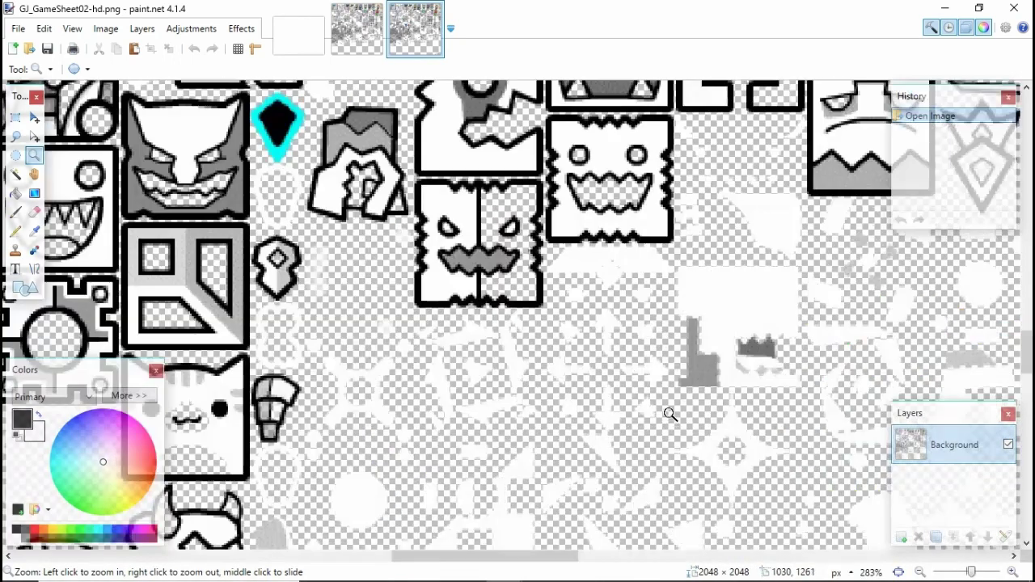
{"action": "scroll", "coordinate": [667, 415], "scroll_direction": "up", "scroll_amount": 6}
{"action": "scroll", "coordinate": [503, 343], "scroll_direction": "up", "scroll_amount": 2}
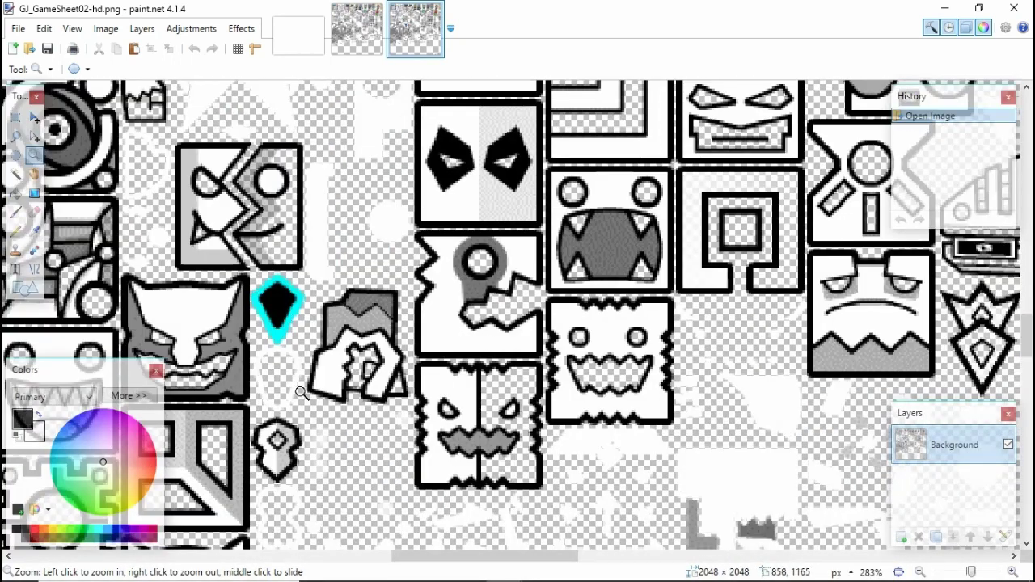
{"action": "left_click_drag", "start_coordinate": [428, 557], "coordinate": [411, 557]}
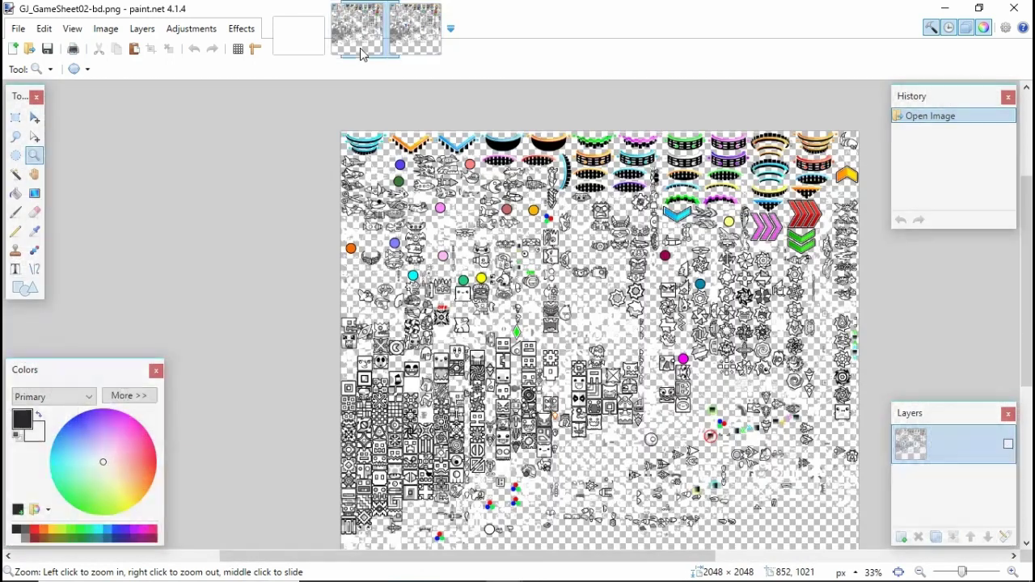
Step: Switch between the bd and hd sheets and zoom in on the cyan gem icon
{"action": "key", "text": "ctrl+Tab"}
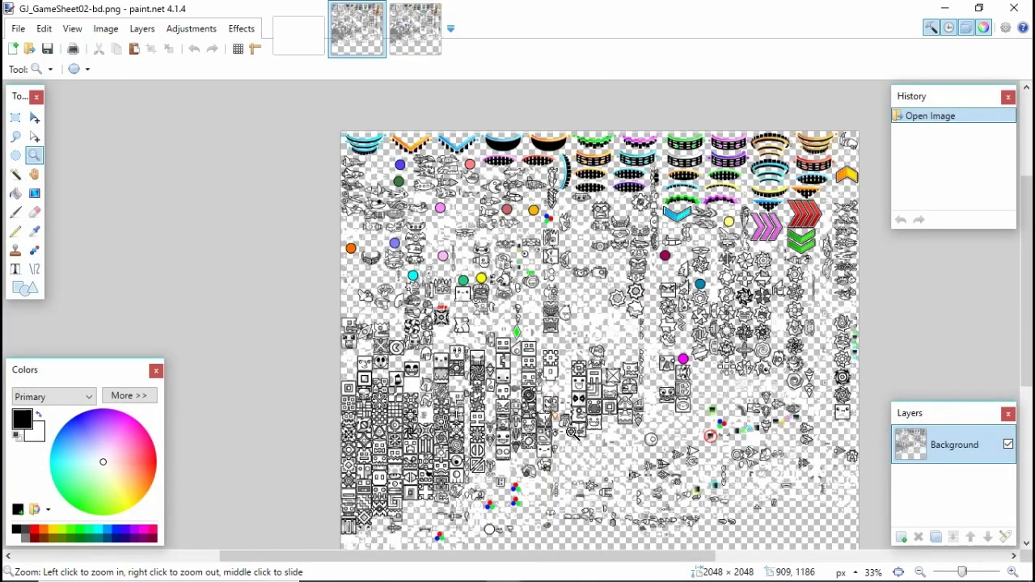
{"action": "scroll", "coordinate": [558, 410], "scroll_direction": "up", "scroll_amount": 11}
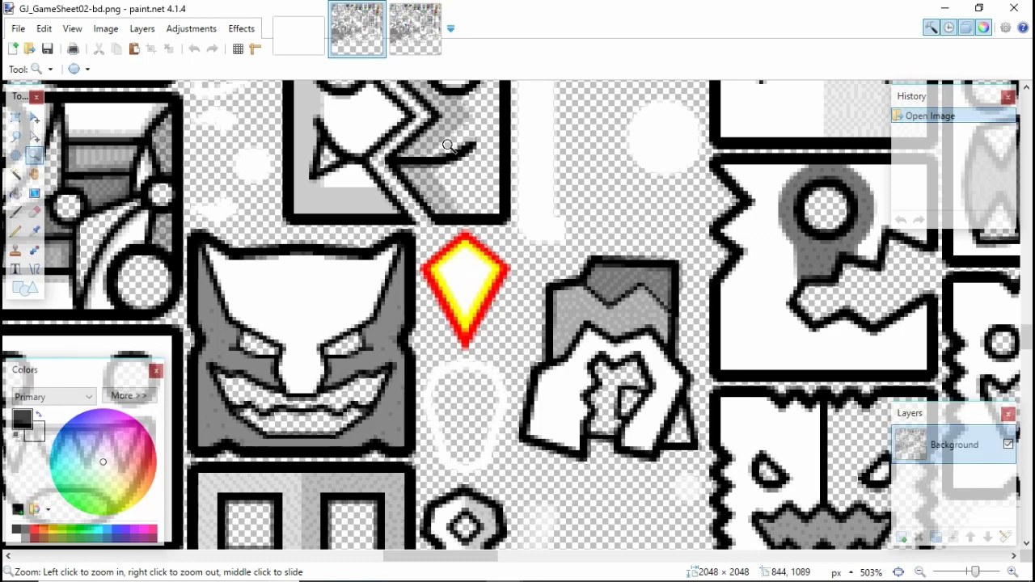
{"action": "left_click", "coordinate": [422, 40]}
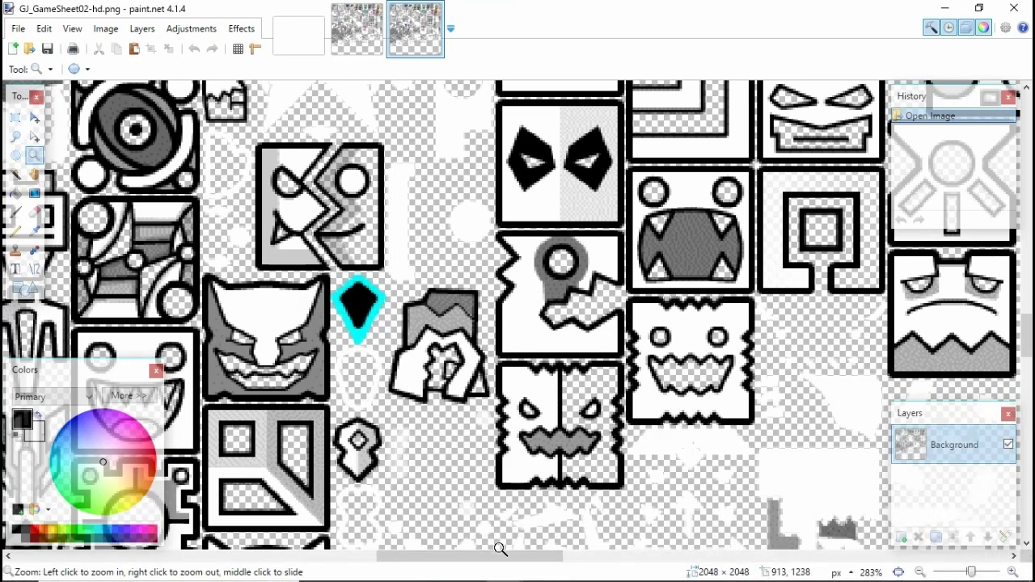
{"action": "left_click_drag", "start_coordinate": [501, 556], "coordinate": [470, 556]}
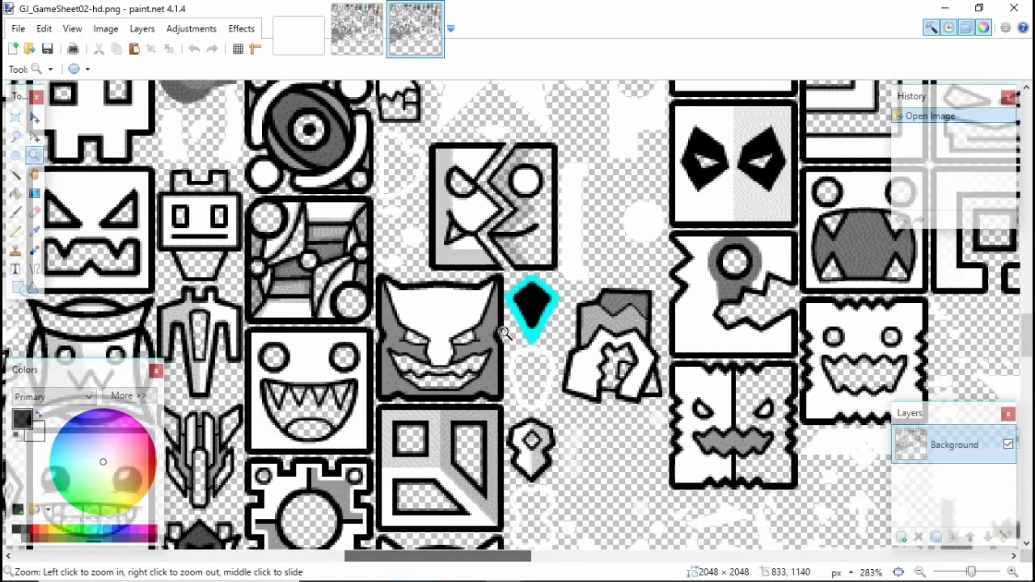
{"action": "left_click", "coordinate": [541, 316]}
{"action": "scroll", "coordinate": [525, 409], "scroll_direction": "down", "scroll_amount": 6}
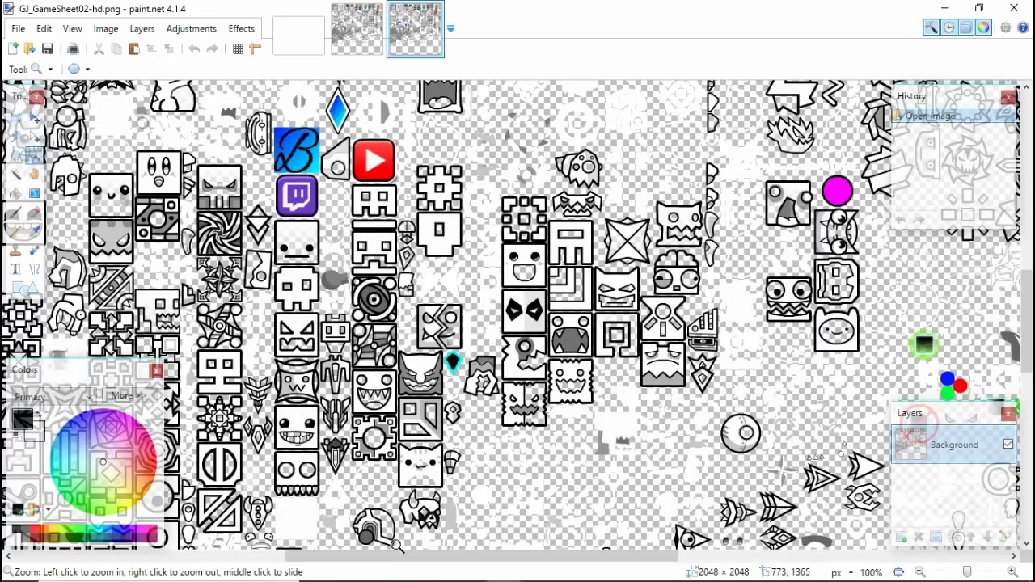
{"action": "left_click_drag", "start_coordinate": [394, 556], "coordinate": [378, 556]}
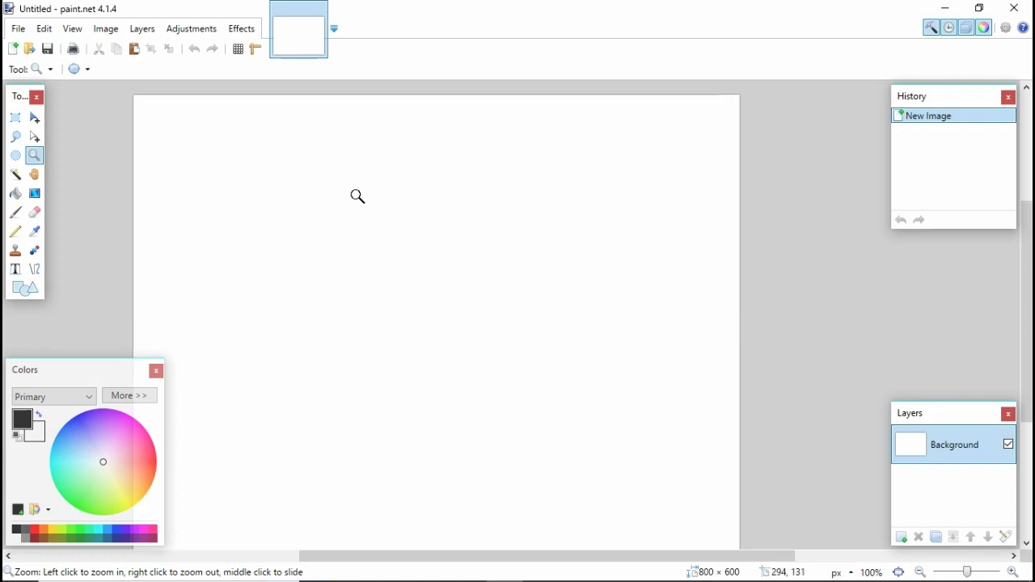
Step: Browse the Resources folder in the Open dialog and open GJ_GameSheet02-hd.png
{"action": "left_click", "coordinate": [30, 50]}
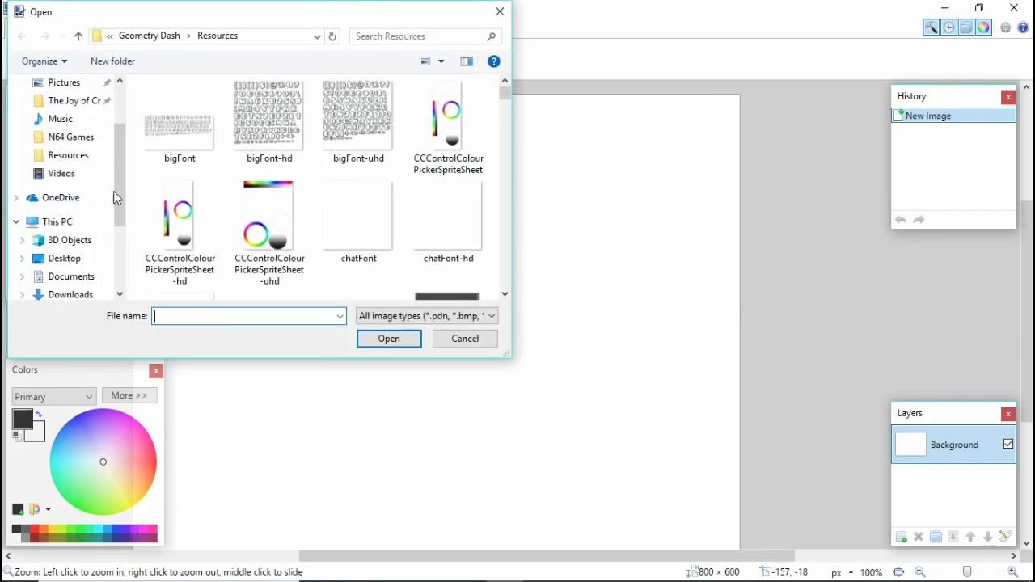
{"action": "scroll", "coordinate": [425, 211], "scroll_direction": "down", "scroll_amount": 20}
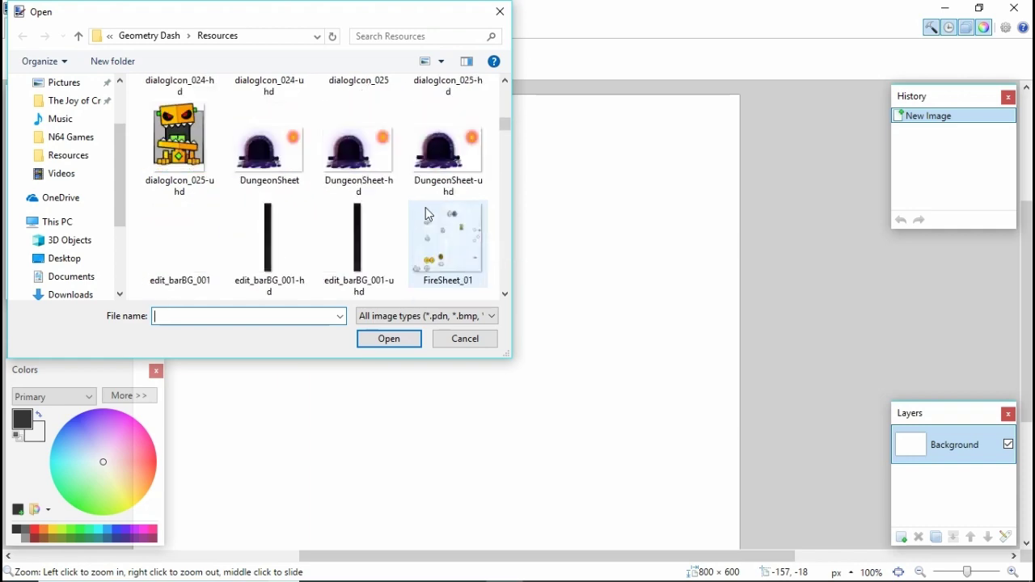
{"action": "scroll", "coordinate": [425, 207], "scroll_direction": "down", "scroll_amount": 20}
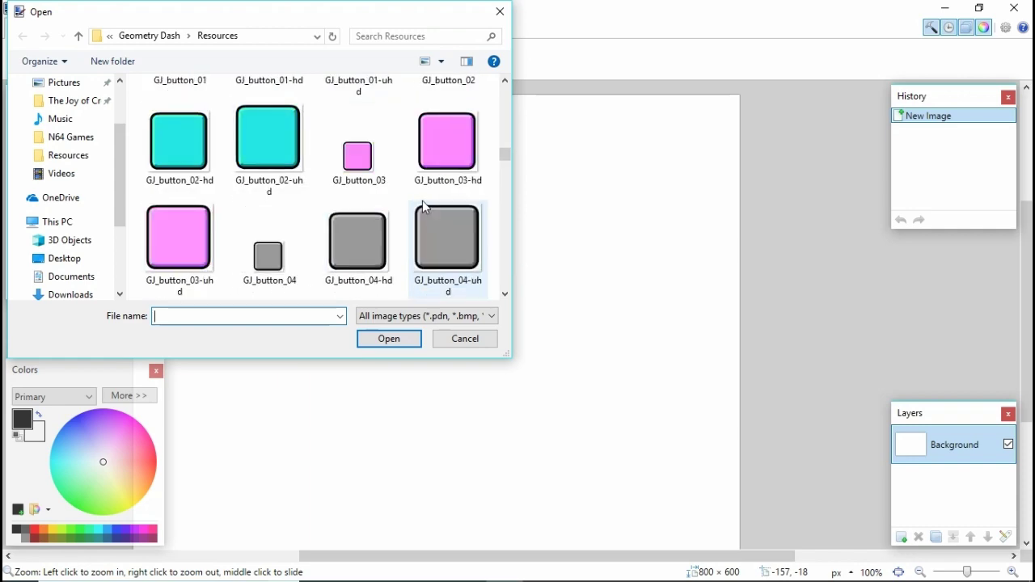
{"action": "scroll", "coordinate": [425, 206], "scroll_direction": "down", "scroll_amount": 10}
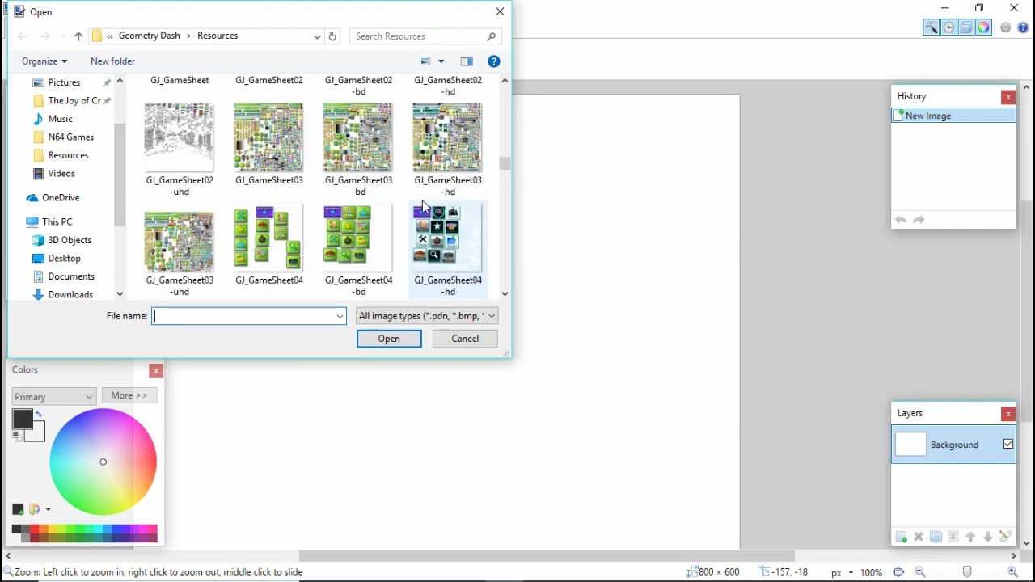
{"action": "scroll", "coordinate": [426, 207], "scroll_direction": "up", "scroll_amount": 1}
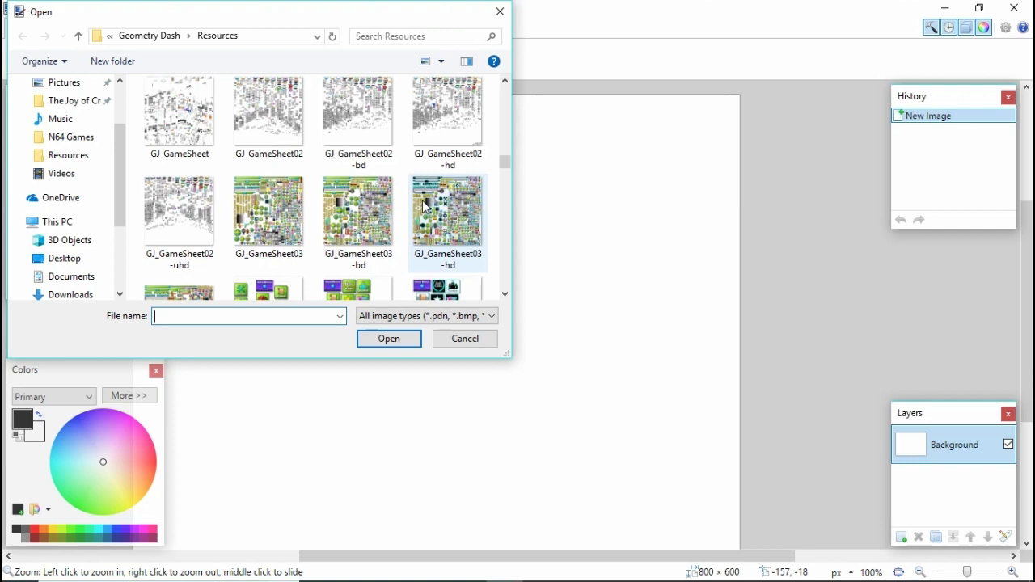
{"action": "left_click", "coordinate": [450, 146]}
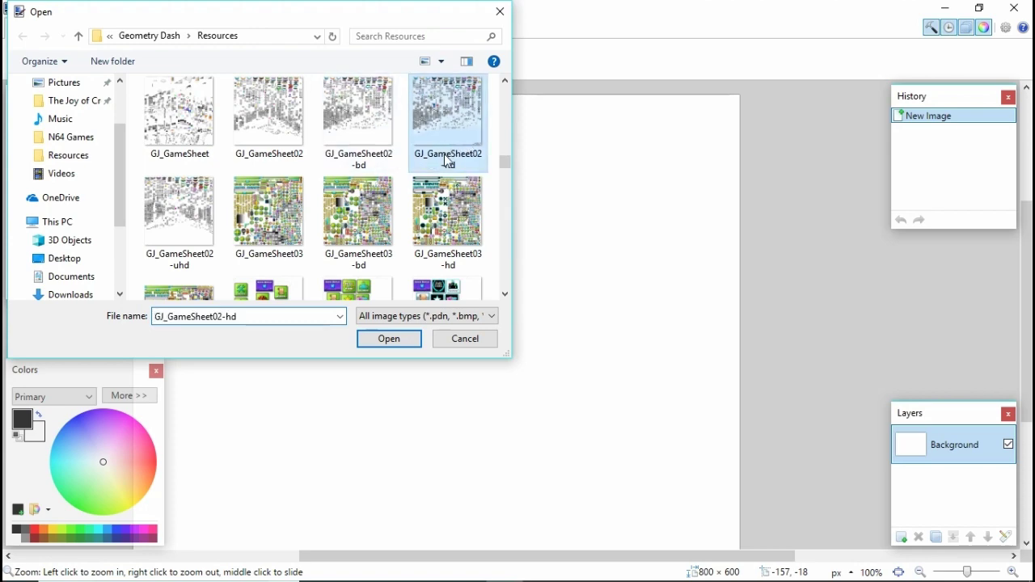
{"action": "left_click", "coordinate": [386, 339]}
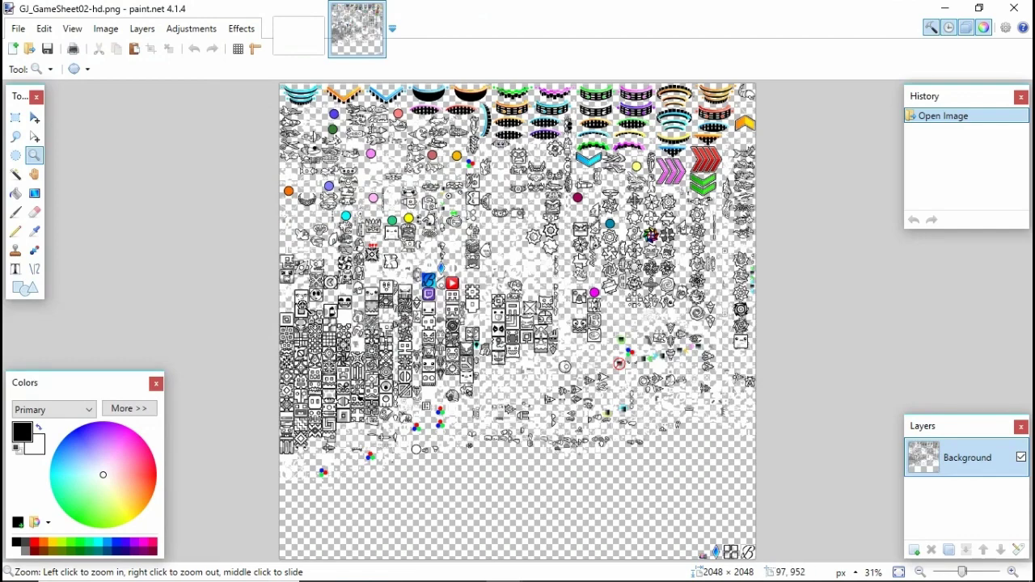
Step: Zoom in on the lower-left icons of the GJ_GameSheet02-hd sheet
{"action": "left_click_drag", "start_coordinate": [304, 323], "coordinate": [360, 355]}
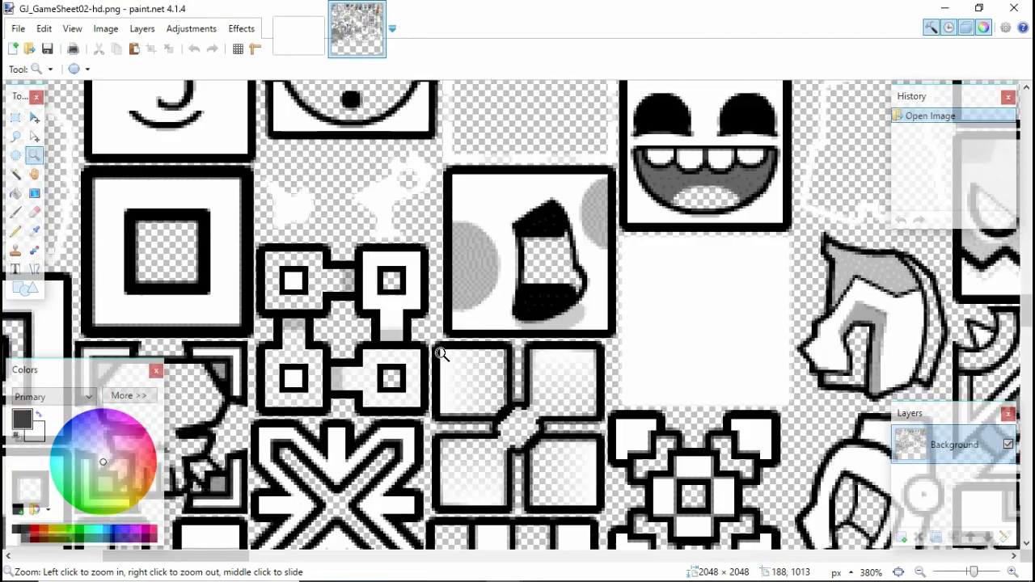
{"action": "scroll", "coordinate": [442, 353], "scroll_direction": "down", "scroll_amount": 2}
{"action": "scroll", "coordinate": [490, 316], "scroll_direction": "up", "scroll_amount": 1}
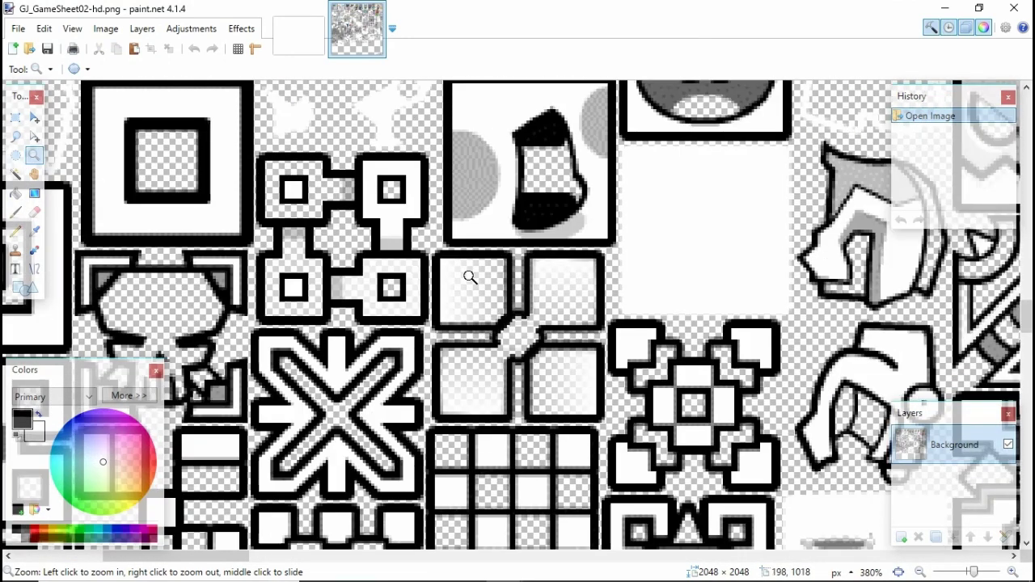
{"action": "scroll", "coordinate": [511, 346], "scroll_direction": "up", "scroll_amount": 3}
{"action": "scroll", "coordinate": [596, 418], "scroll_direction": "down", "scroll_amount": 5}
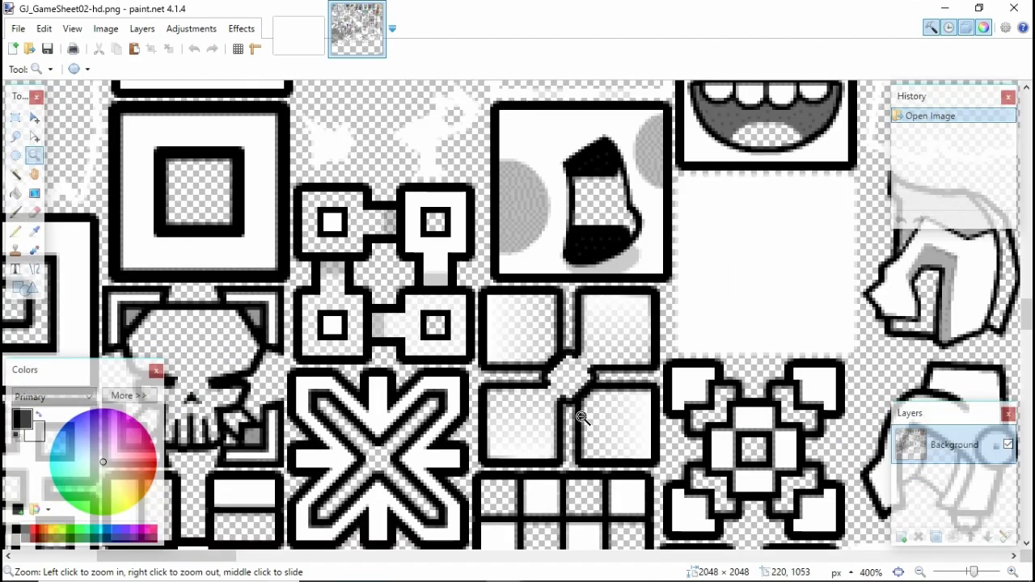
{"action": "scroll", "coordinate": [598, 409], "scroll_direction": "down", "scroll_amount": 3}
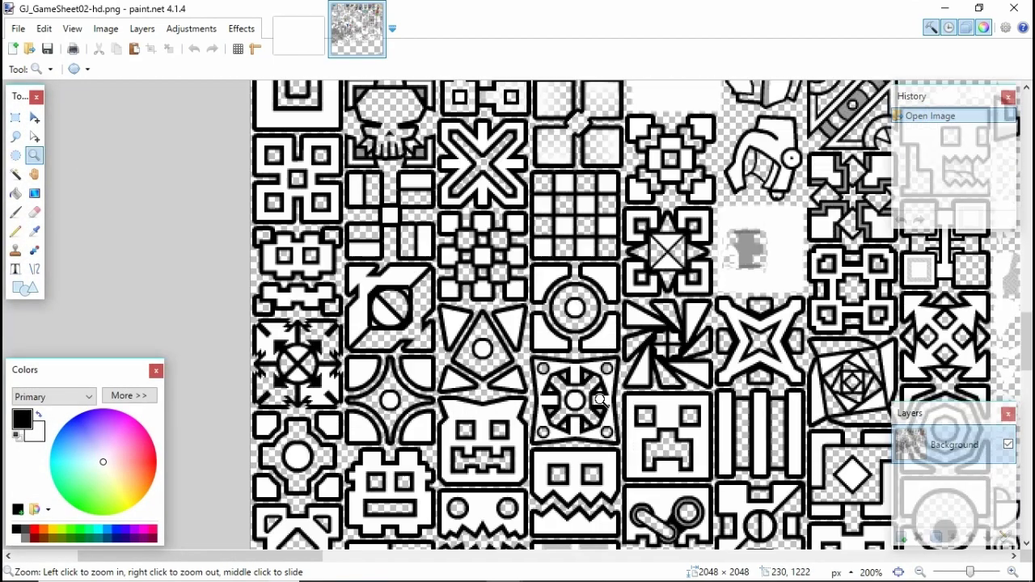
{"action": "scroll", "coordinate": [544, 354], "scroll_direction": "down", "scroll_amount": 1}
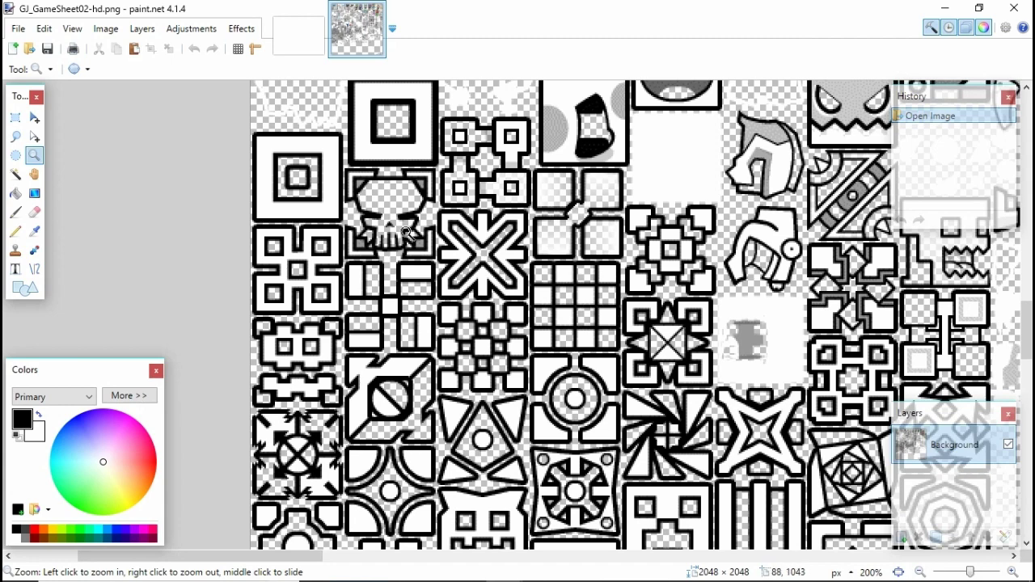
{"action": "scroll", "coordinate": [407, 237], "scroll_direction": "up", "scroll_amount": 1}
Step: Zoom onto the nested-square tile and draw a 60 × 60 rectangle selection around it
{"action": "left_click_drag", "start_coordinate": [252, 227], "coordinate": [355, 317]}
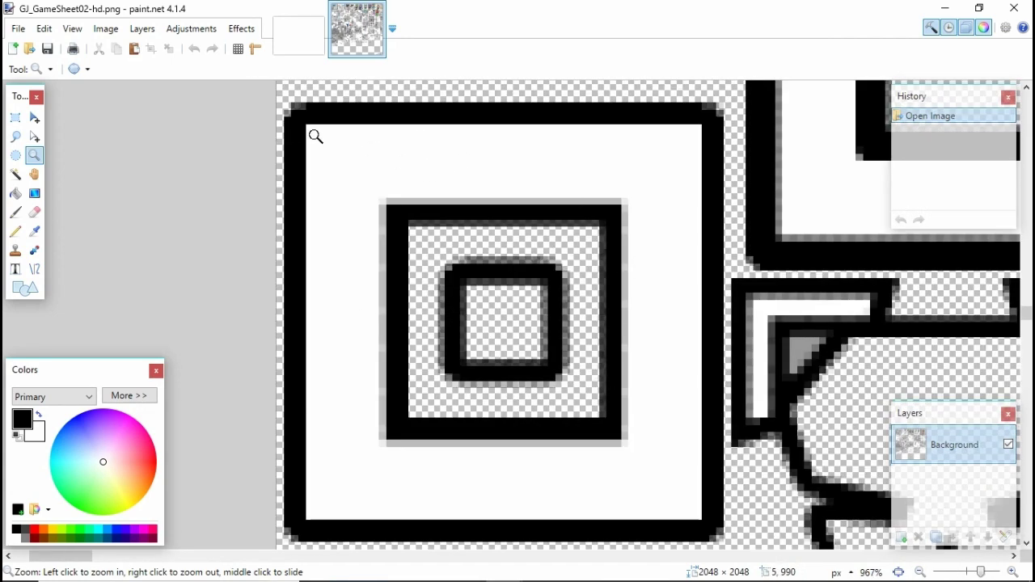
{"action": "left_click", "coordinate": [15, 117]}
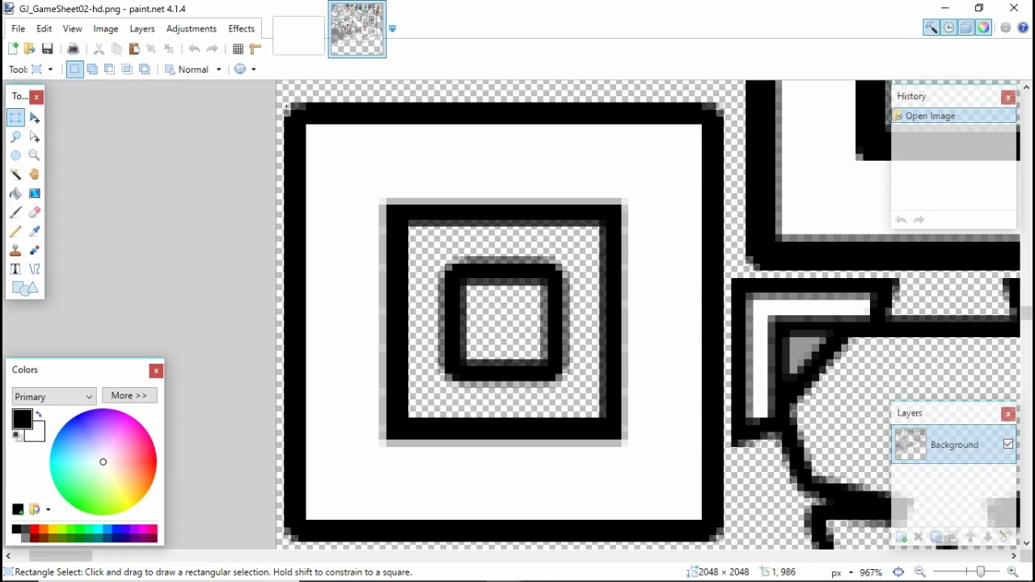
{"action": "left_click_drag", "start_coordinate": [286, 106], "coordinate": [720, 537]}
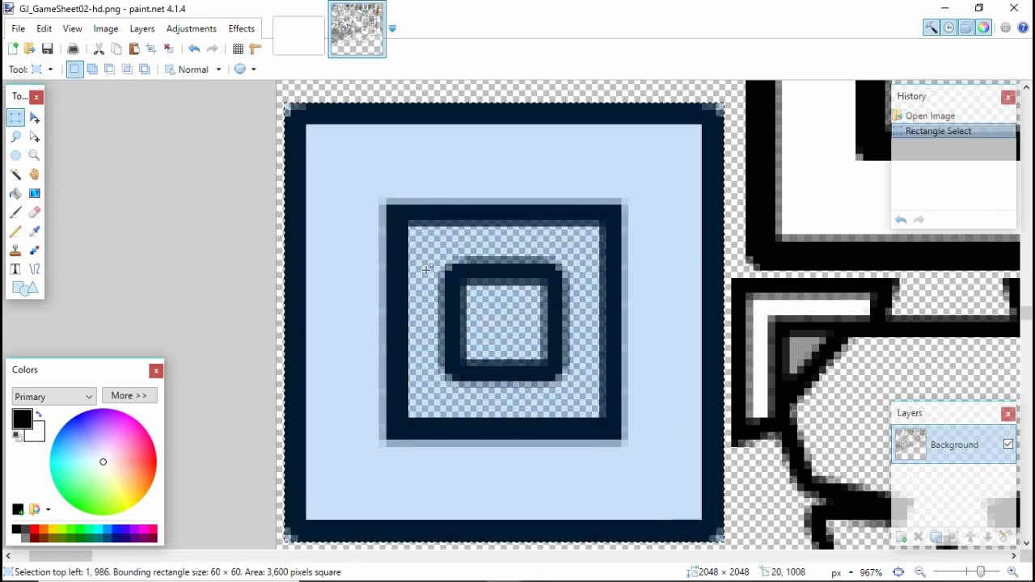
Step: Fill the white strip left of the inner square with red, then deselect
{"action": "left_click_drag", "start_coordinate": [365, 339], "coordinate": [373, 346]}
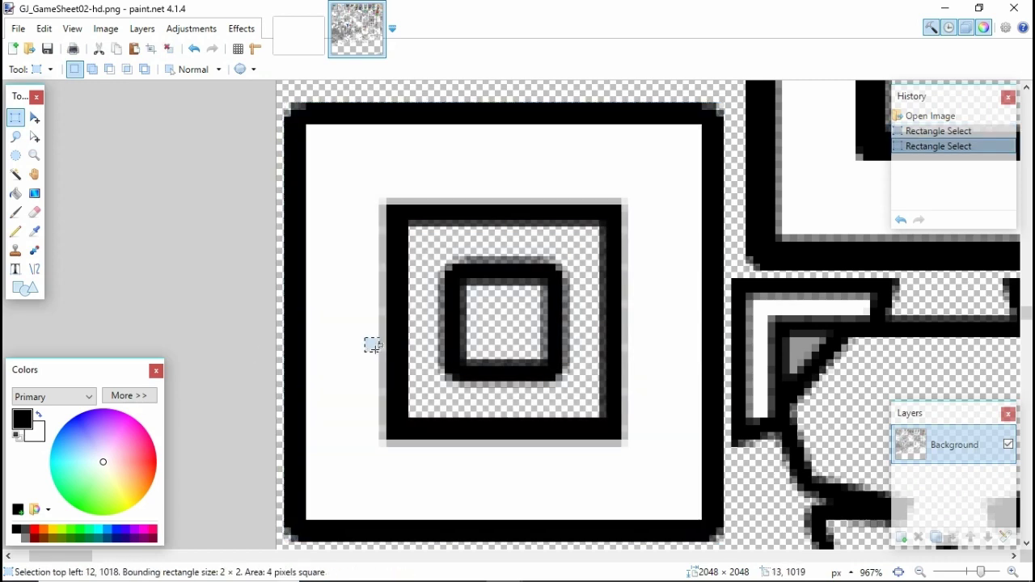
{"action": "left_click", "coordinate": [368, 224]}
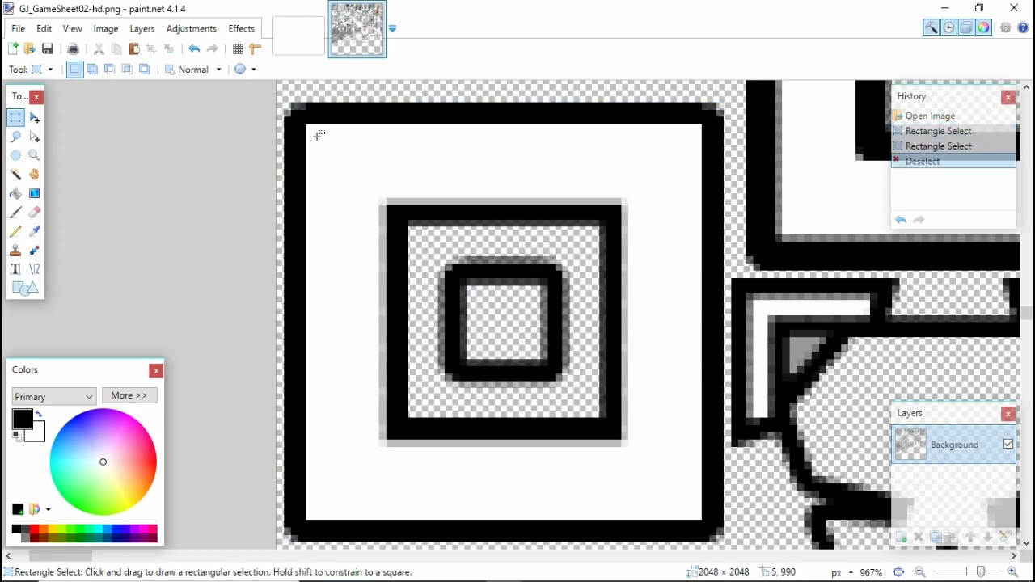
{"action": "left_click_drag", "start_coordinate": [307, 125], "coordinate": [387, 520]}
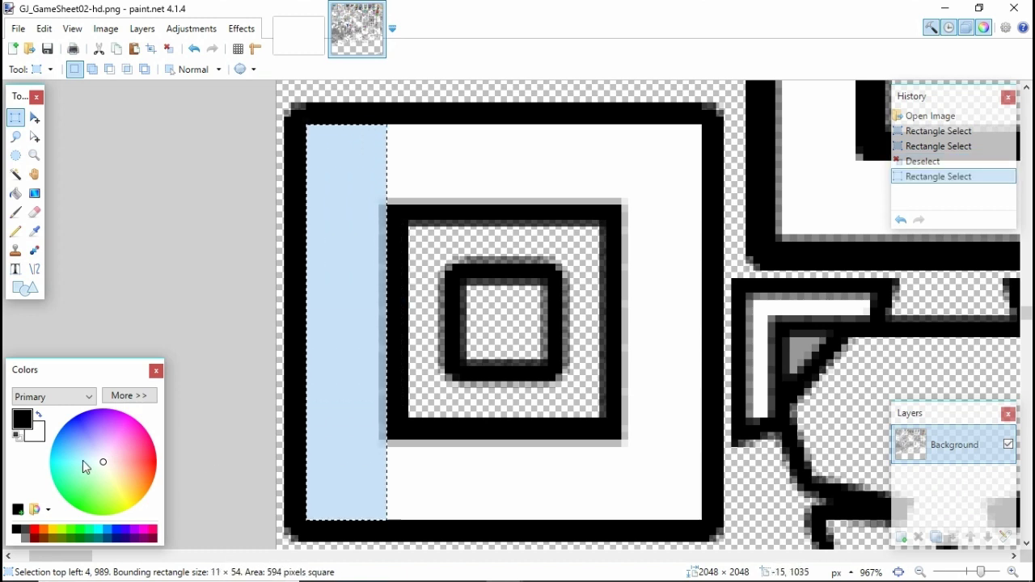
{"action": "left_click", "coordinate": [32, 530]}
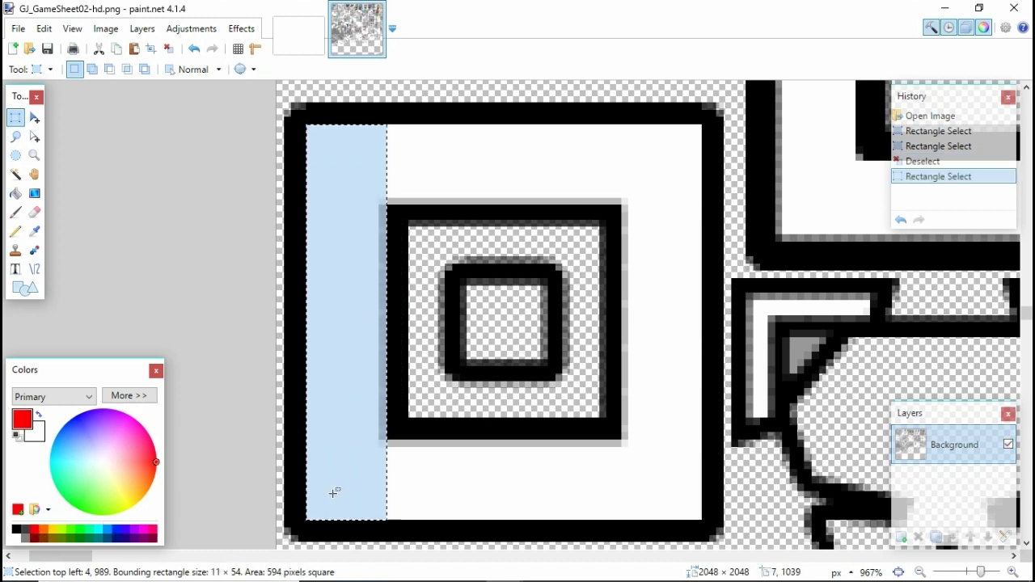
{"action": "key", "text": "BackSpace"}
{"action": "key", "text": "ctrl+d"}
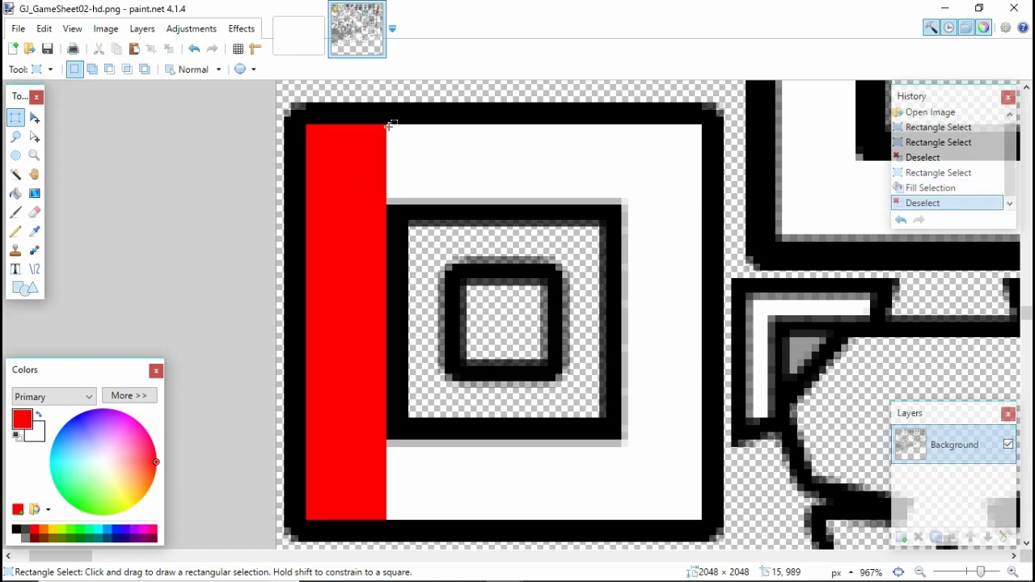
Step: Rectangle-select the 43 × 11 top strip beside the red bar
{"action": "left_click", "coordinate": [34, 118]}
{"action": "left_click", "coordinate": [18, 120]}
{"action": "left_click_drag", "start_coordinate": [389, 127], "coordinate": [701, 201]}
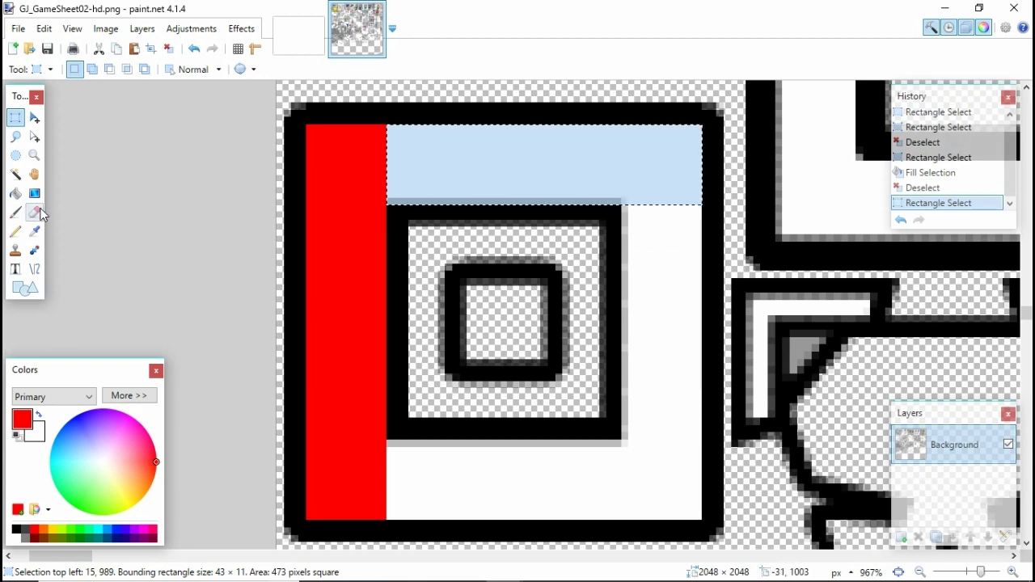
Step: Flood-fill the selected top strip with red using the Paint Bucket
{"action": "left_click", "coordinate": [15, 193]}
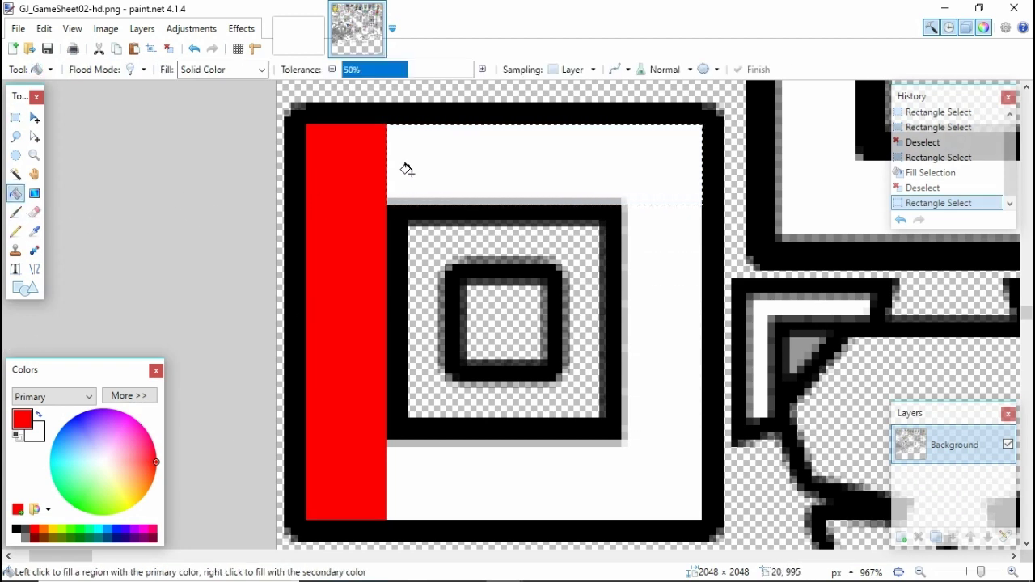
{"action": "left_click", "coordinate": [497, 173]}
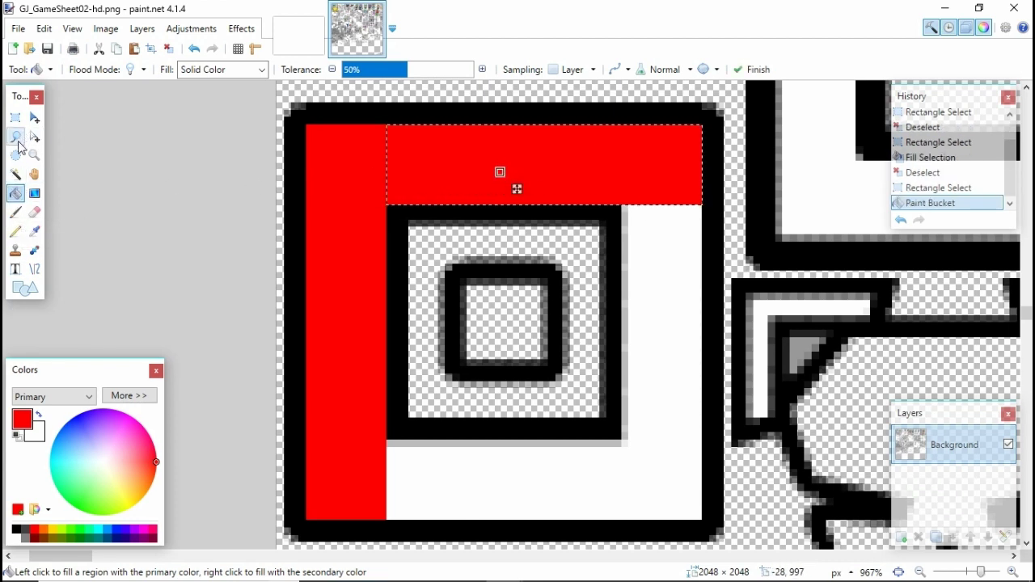
{"action": "left_click", "coordinate": [17, 153]}
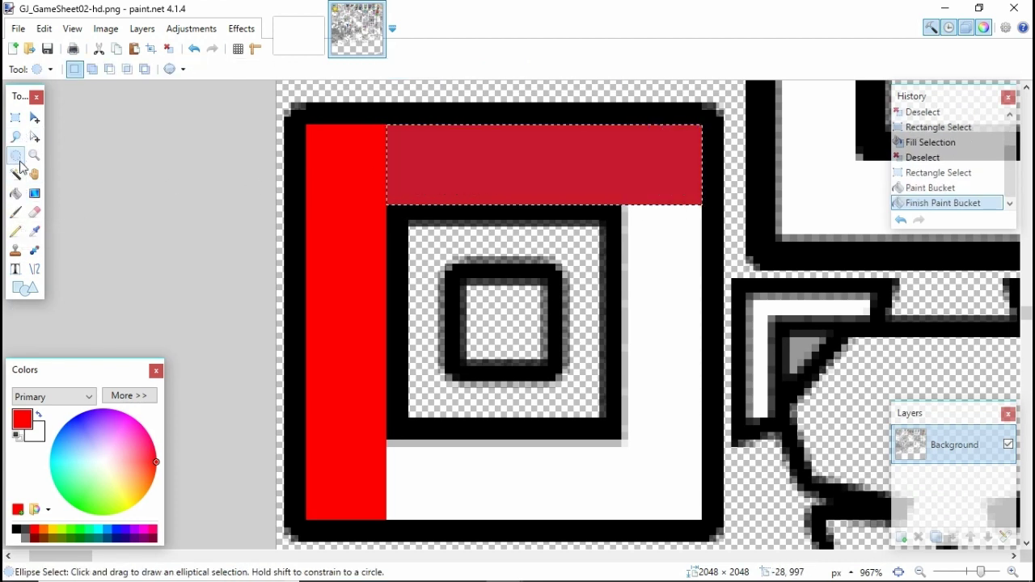
{"action": "left_click", "coordinate": [15, 117]}
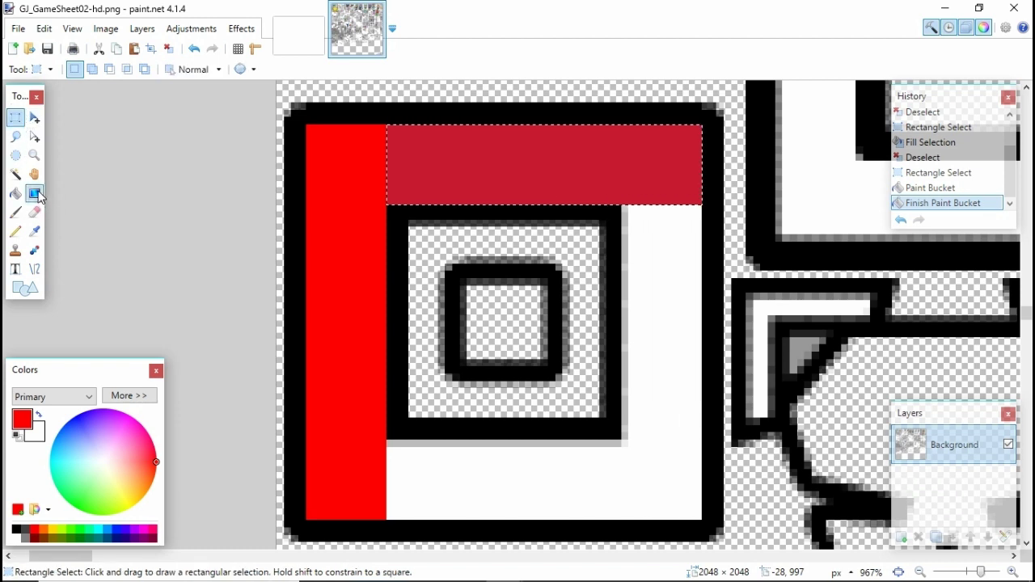
Step: Draw a black-to-red gradient across the top strip, starting at its left edge
{"action": "left_click", "coordinate": [36, 195]}
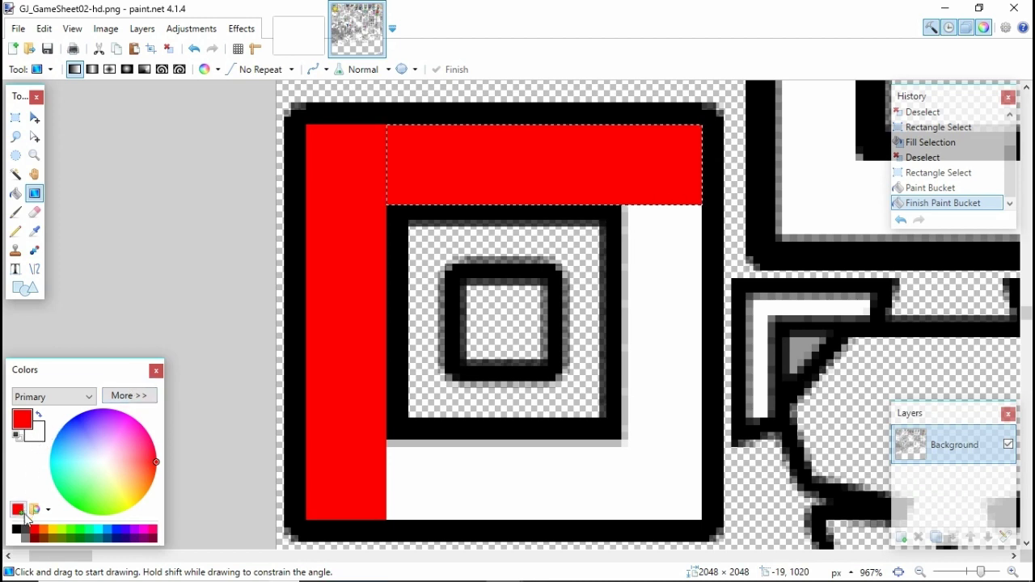
{"action": "left_click", "coordinate": [16, 529]}
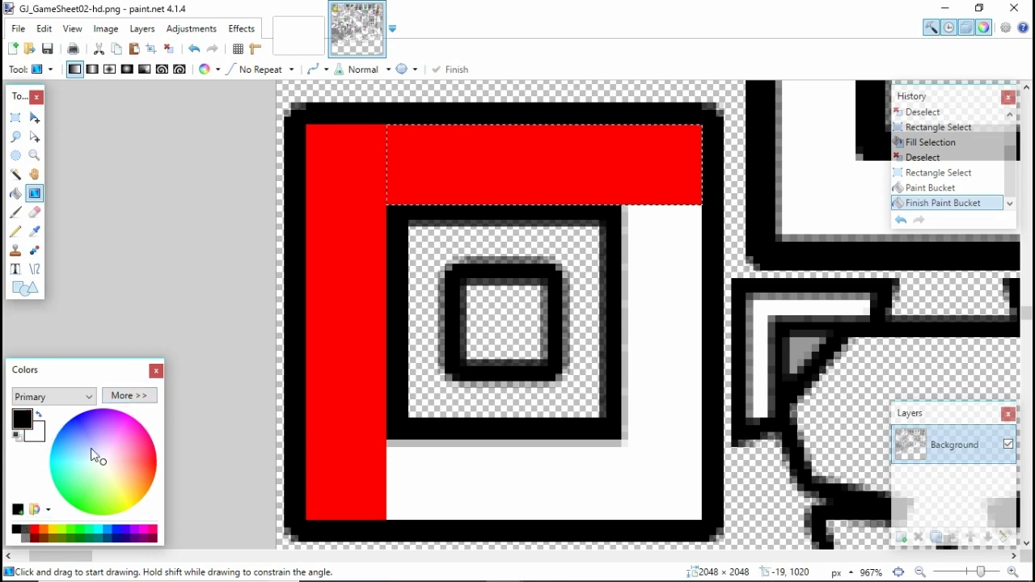
{"action": "left_click", "coordinate": [40, 431]}
{"action": "left_click", "coordinate": [33, 530]}
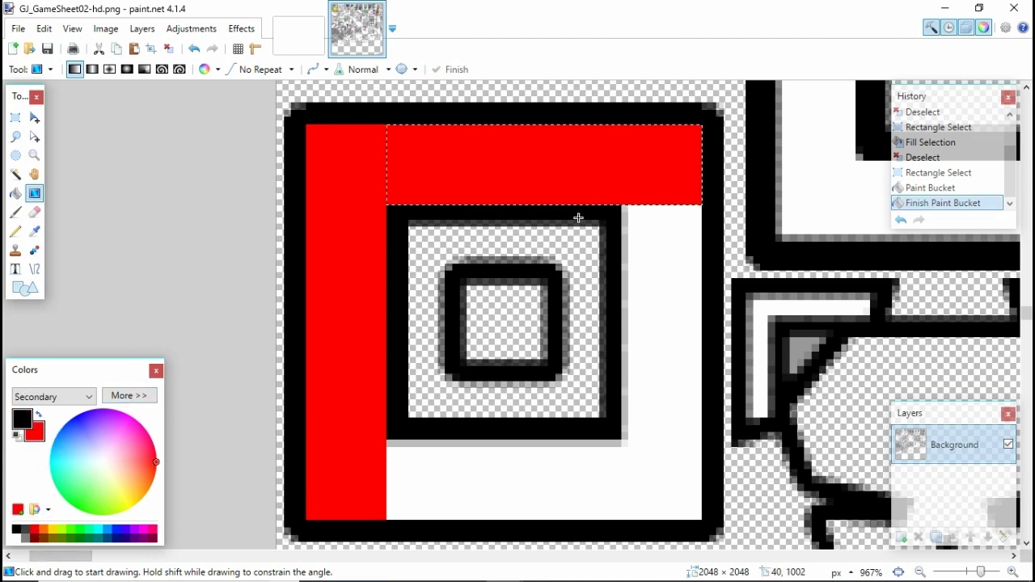
{"action": "left_click", "coordinate": [490, 178]}
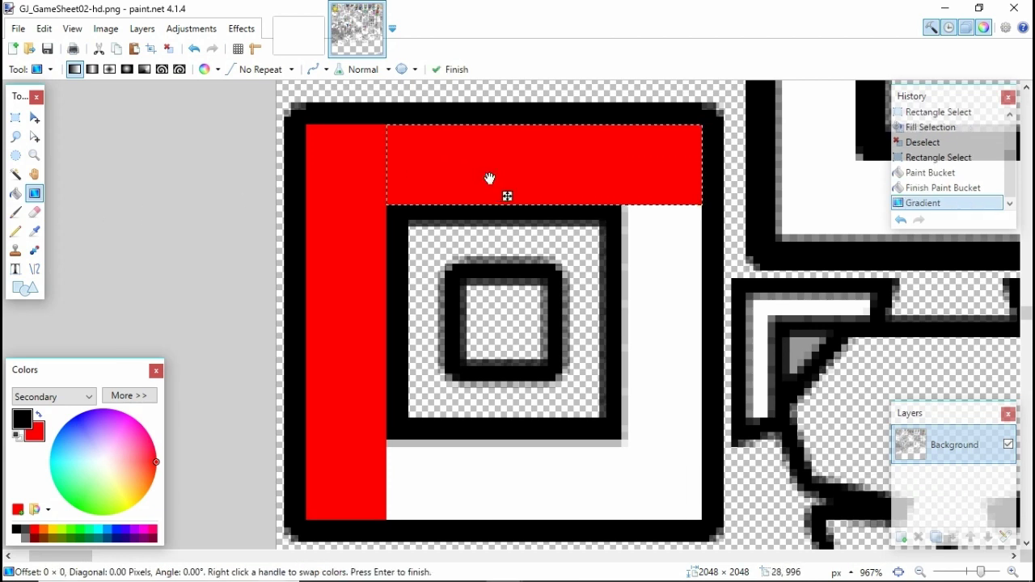
{"action": "left_click_drag", "start_coordinate": [489, 178], "coordinate": [690, 151]}
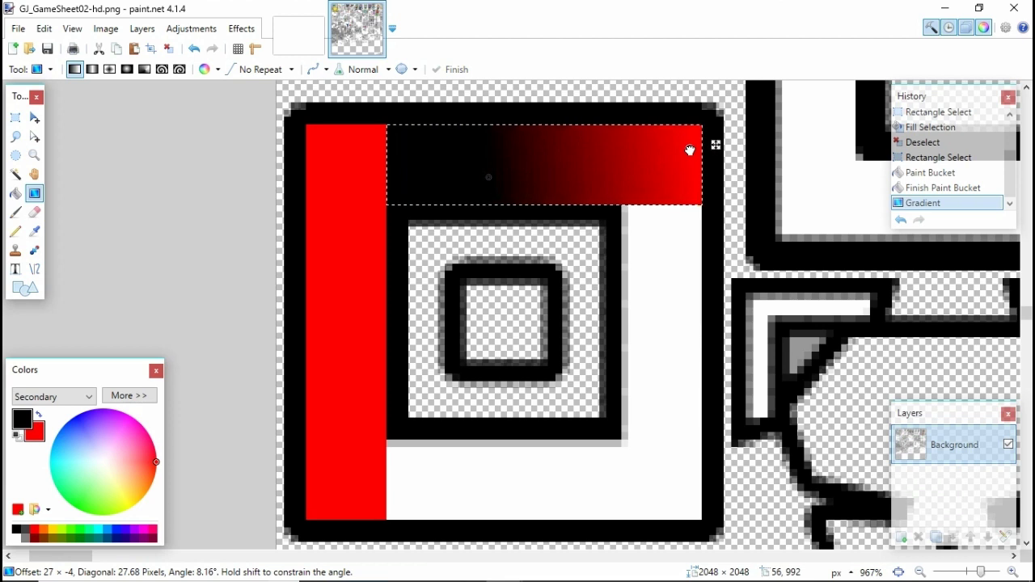
{"action": "left_click_drag", "start_coordinate": [486, 178], "coordinate": [393, 182]}
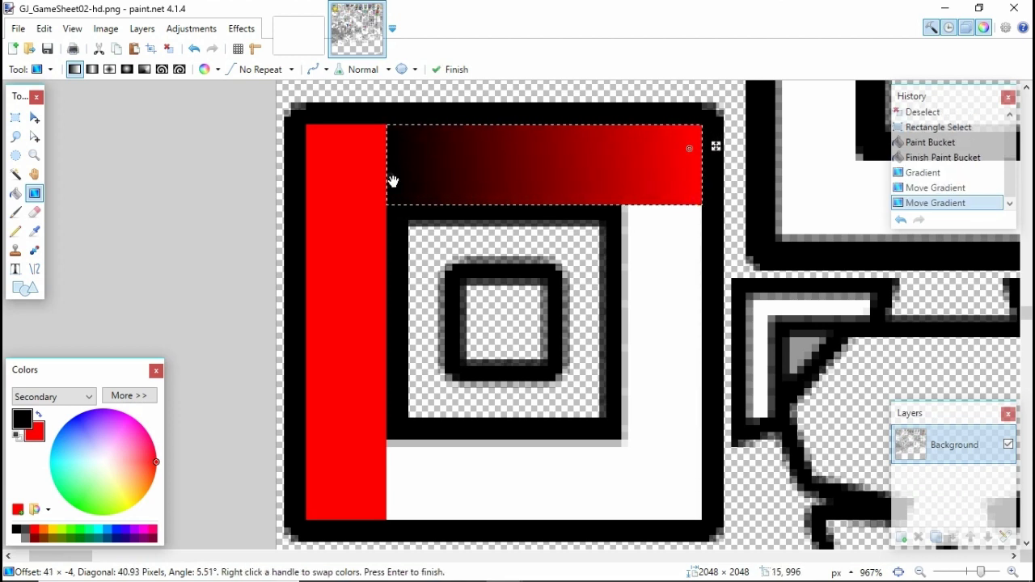
Step: With cyan primary and black secondary, give the whole top band a black-to-cyan gradient
{"action": "key", "text": "s"}
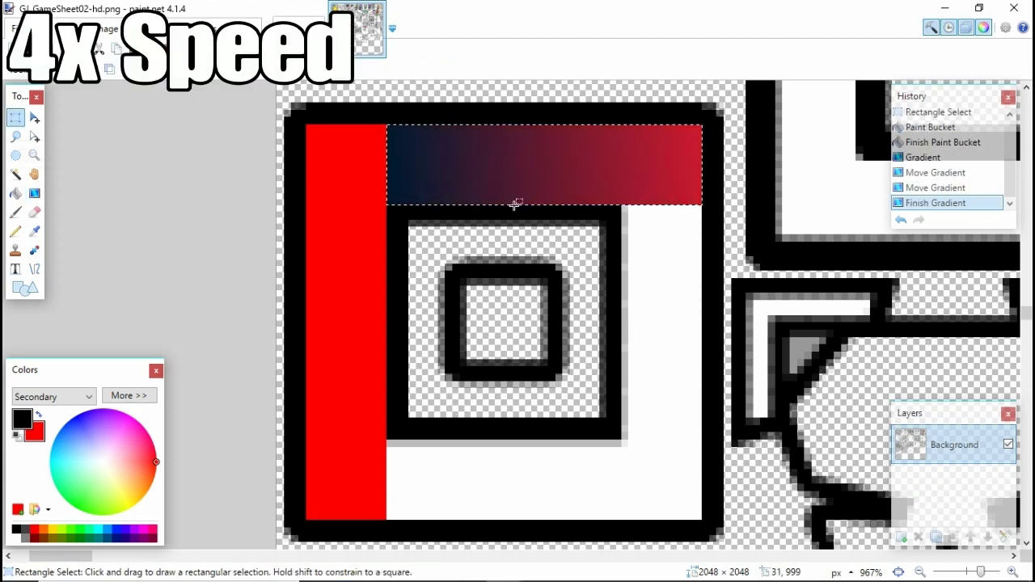
{"action": "left_click_drag", "start_coordinate": [621, 205], "coordinate": [699, 510]}
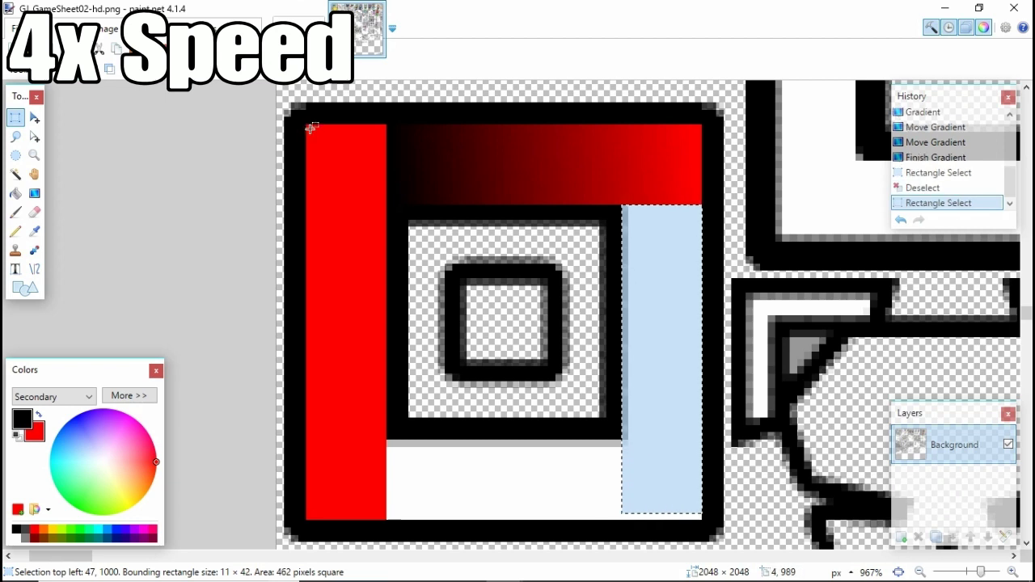
{"action": "left_click_drag", "start_coordinate": [305, 124], "coordinate": [702, 204]}
{"action": "left_click", "coordinate": [92, 530]}
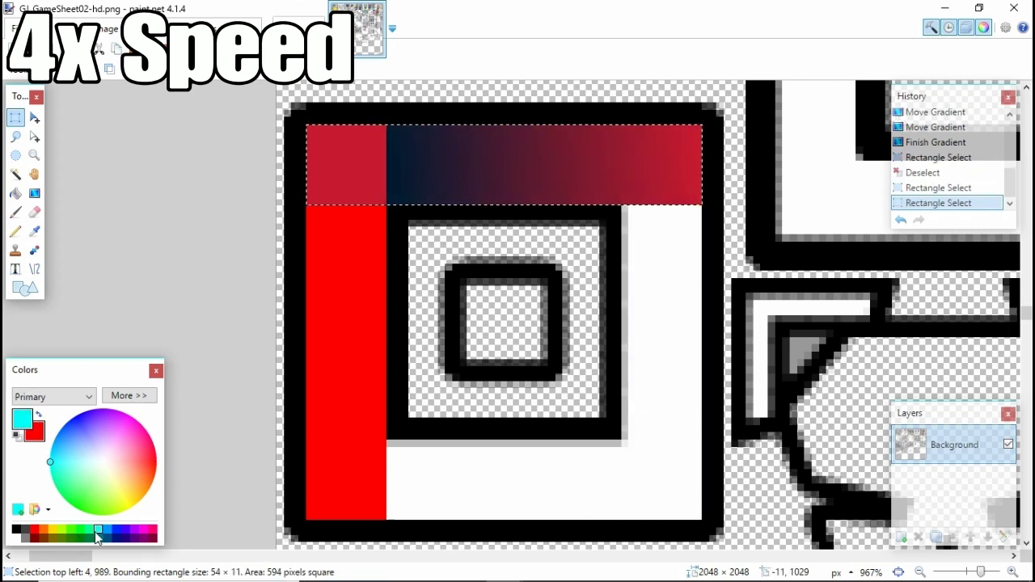
{"action": "right_click", "coordinate": [16, 530]}
{"action": "key", "text": "BackSpace"}
{"action": "key", "text": "g"}
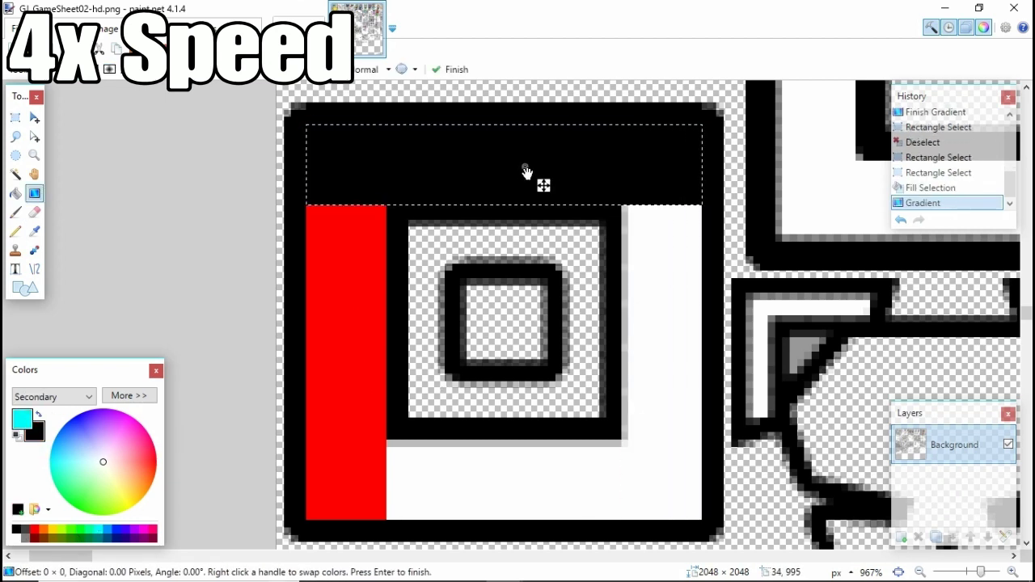
{"action": "left_click_drag", "start_coordinate": [527, 169], "coordinate": [351, 192]}
{"action": "mouse_move", "coordinate": [599, 169]}
{"action": "left_mouse_down"}
{"action": "mouse_move", "coordinate": [716, 173]}
{"action": "mouse_move", "coordinate": [651, 160]}
{"action": "mouse_move", "coordinate": [685, 171]}
{"action": "left_mouse_up"}
{"action": "key", "text": "s"}
Step: Apply a black-to-cyan gradient to the frame's left column
{"action": "left_click_drag", "start_coordinate": [305, 123], "coordinate": [385, 518]}
{"action": "key", "text": "g"}
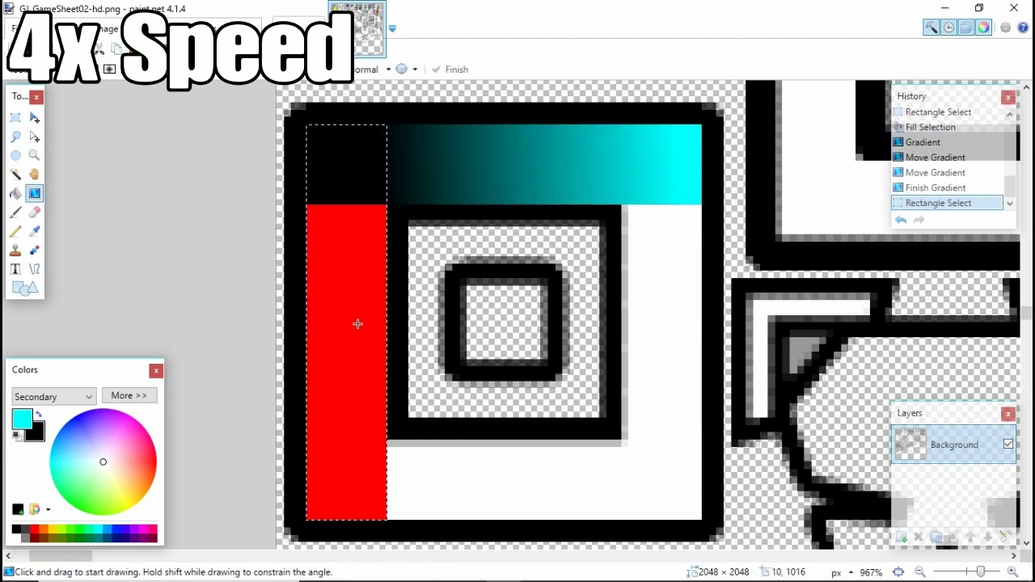
{"action": "left_click_drag", "start_coordinate": [358, 332], "coordinate": [344, 205]}
{"action": "mouse_move", "coordinate": [358, 332]}
{"action": "left_mouse_down"}
{"action": "mouse_move", "coordinate": [342, 497]}
{"action": "mouse_move", "coordinate": [346, 439]}
{"action": "mouse_move", "coordinate": [650, 518]}
{"action": "mouse_move", "coordinate": [702, 518]}
{"action": "left_mouse_up"}
{"action": "key", "text": "s"}
Step: Draw a black-to-cyan gradient across the bottom strip
{"action": "key", "text": "ctrl+d"}
{"action": "key", "text": "g"}
{"action": "mouse_move", "coordinate": [582, 481]}
{"action": "left_mouse_down"}
{"action": "mouse_move", "coordinate": [370, 480]}
{"action": "mouse_move", "coordinate": [478, 475]}
{"action": "mouse_move", "coordinate": [383, 488]}
{"action": "left_mouse_up"}
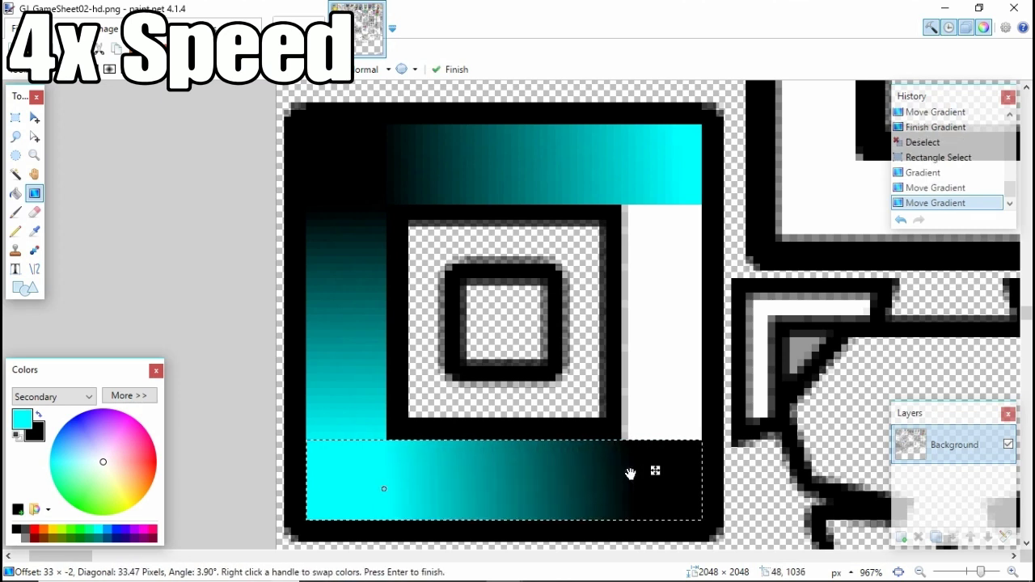
{"action": "left_click_drag", "start_coordinate": [628, 474], "coordinate": [622, 475]}
{"action": "key", "text": "s"}
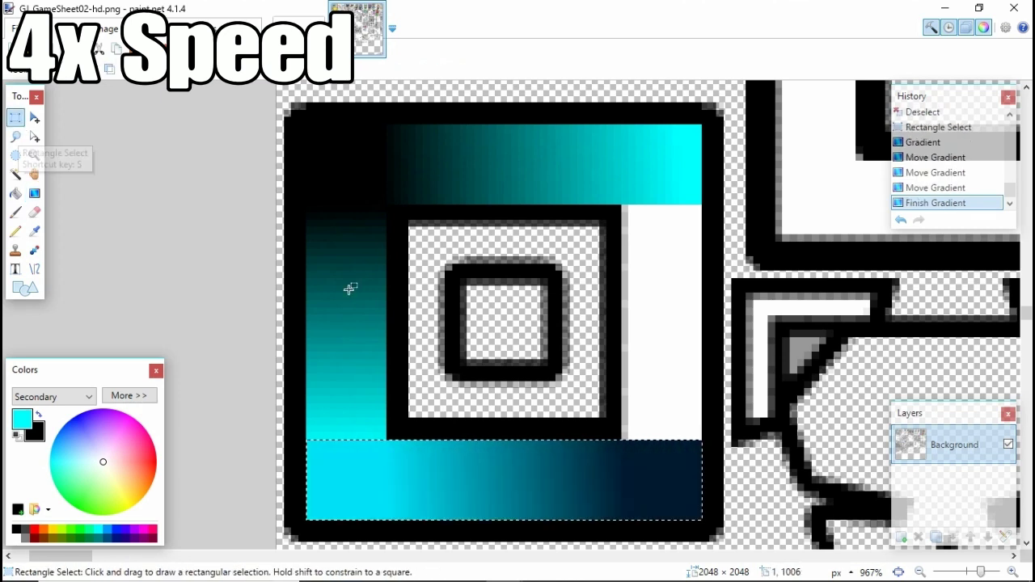
{"action": "key", "text": "ctrl+d"}
Step: Give the right-hand strip a black-to-cyan gradient with cyan at the top
{"action": "left_click_drag", "start_coordinate": [628, 124], "coordinate": [702, 519]}
{"action": "left_click", "coordinate": [34, 194]}
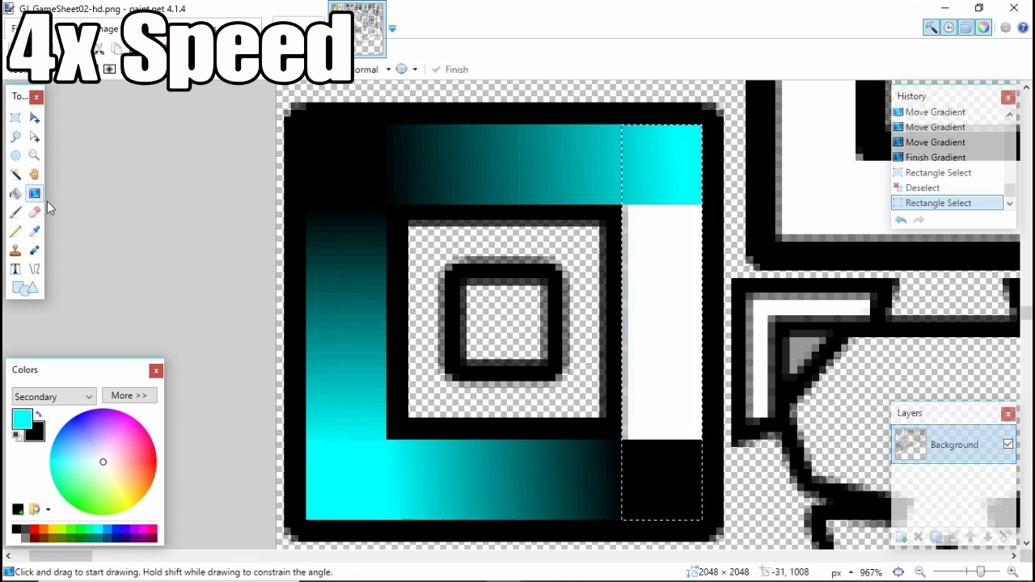
{"action": "mouse_move", "coordinate": [662, 472]}
{"action": "left_mouse_down"}
{"action": "mouse_move", "coordinate": [656, 333]}
{"action": "mouse_move", "coordinate": [680, 197]}
{"action": "mouse_move", "coordinate": [659, 523]}
{"action": "mouse_move", "coordinate": [654, 139]}
{"action": "mouse_move", "coordinate": [668, 143]}
{"action": "left_mouse_up"}
{"action": "left_click_drag", "start_coordinate": [658, 522], "coordinate": [667, 439]}
{"action": "key", "text": "s"}
{"action": "left_click", "coordinate": [485, 426]}
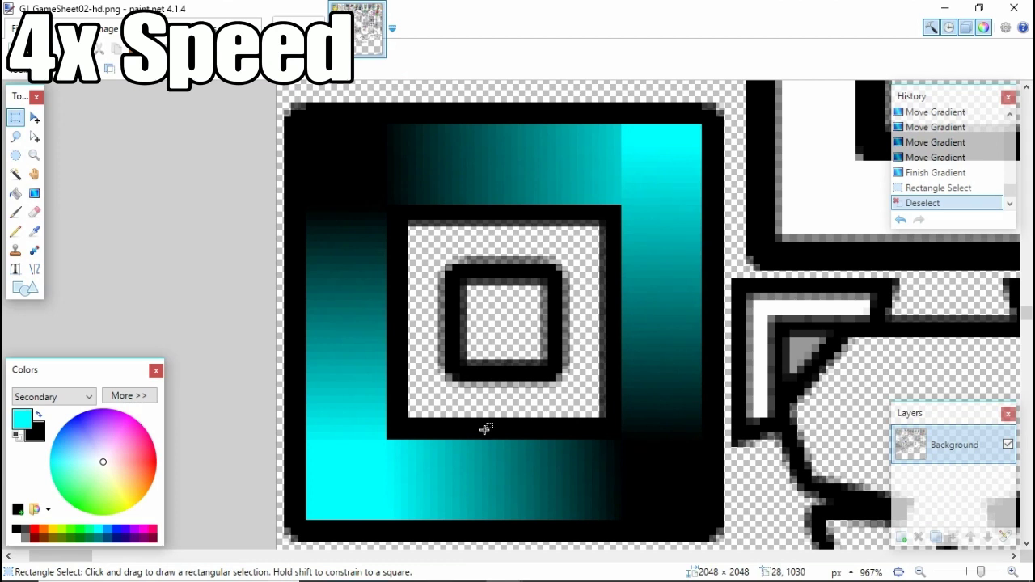
{"action": "left_click", "coordinate": [33, 161]}
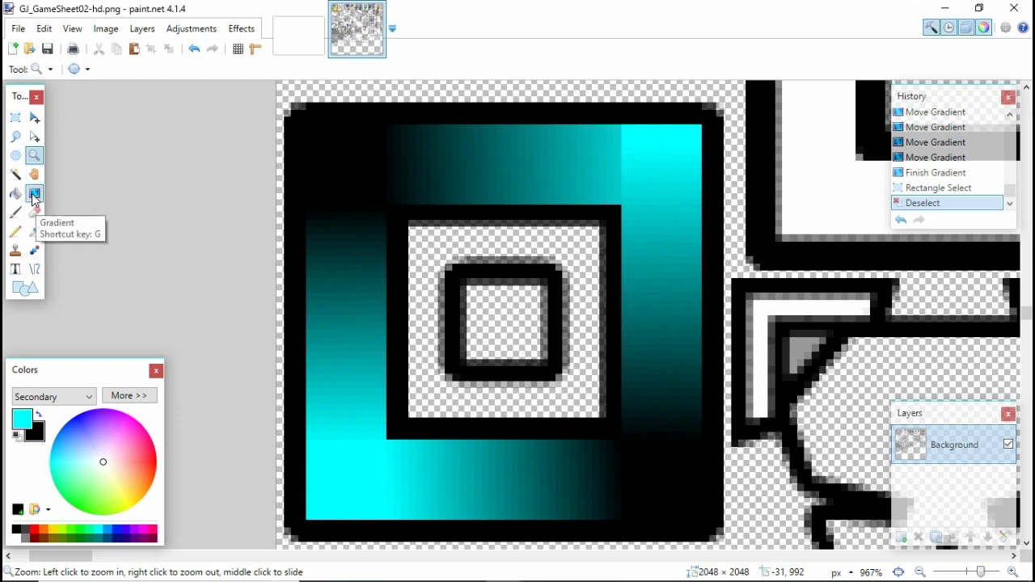
Step: Zoom in to 6400% on the frame's top-left corner
{"action": "left_click", "coordinate": [34, 194]}
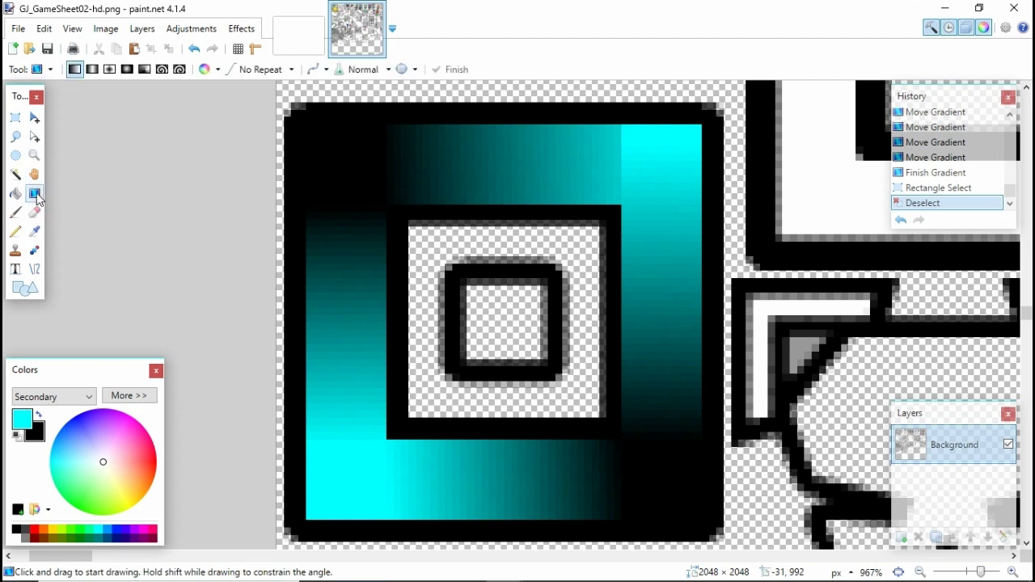
{"action": "left_click", "coordinate": [16, 118]}
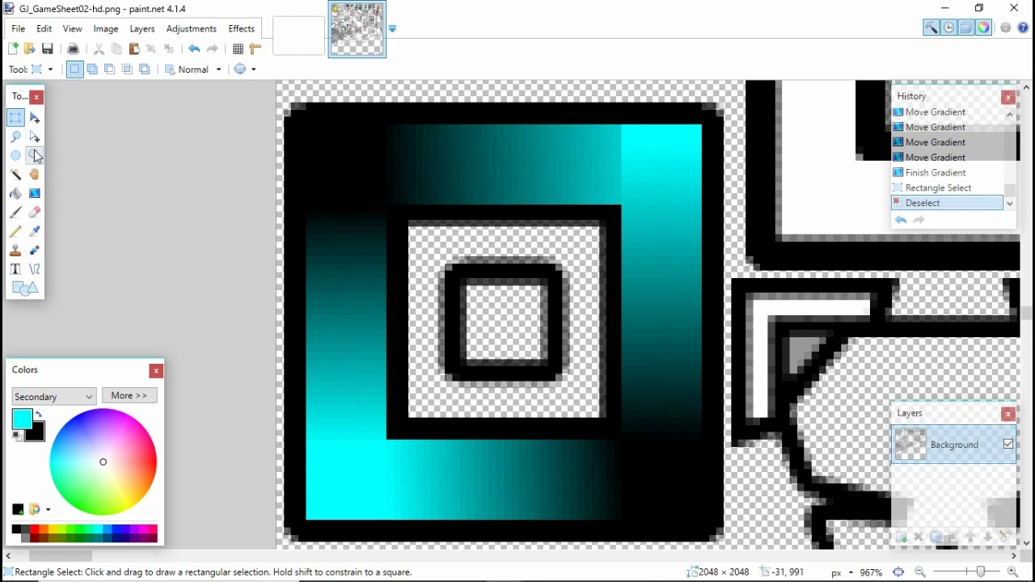
{"action": "left_click", "coordinate": [34, 154]}
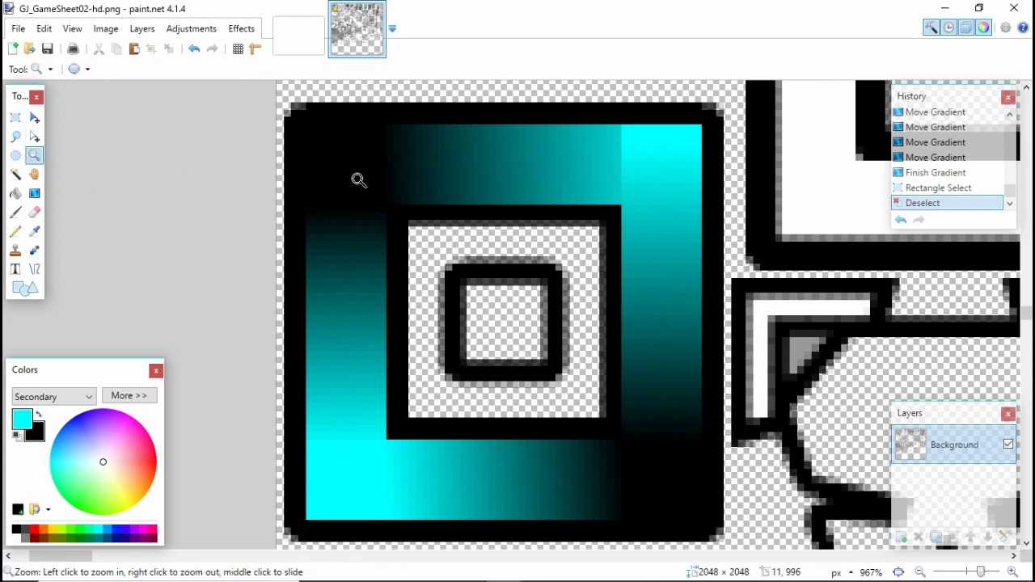
{"action": "left_click", "coordinate": [423, 235]}
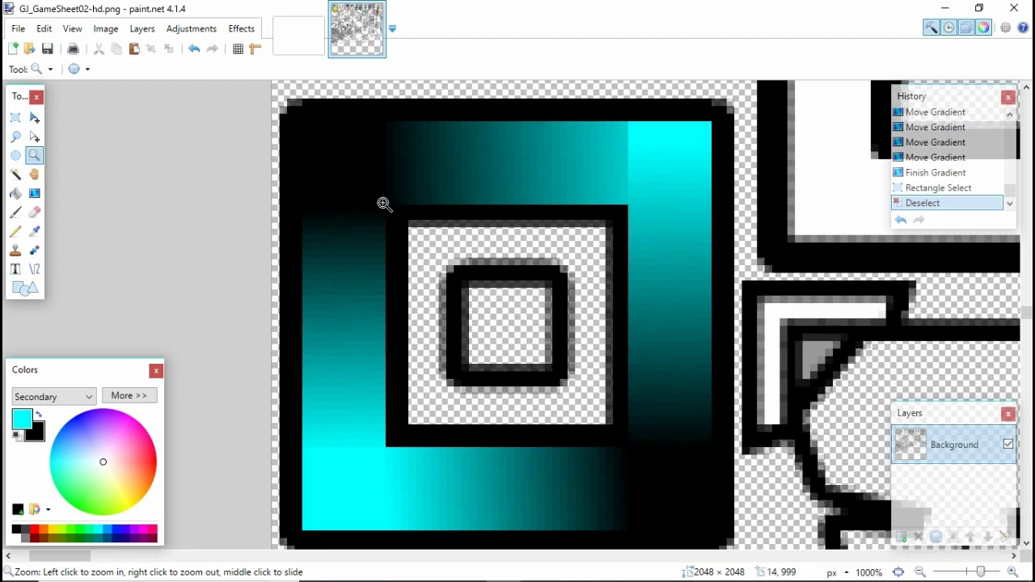
{"action": "left_click", "coordinate": [385, 202]}
{"action": "left_click", "coordinate": [413, 216]}
{"action": "left_click", "coordinate": [353, 216]}
{"action": "left_click", "coordinate": [387, 204]}
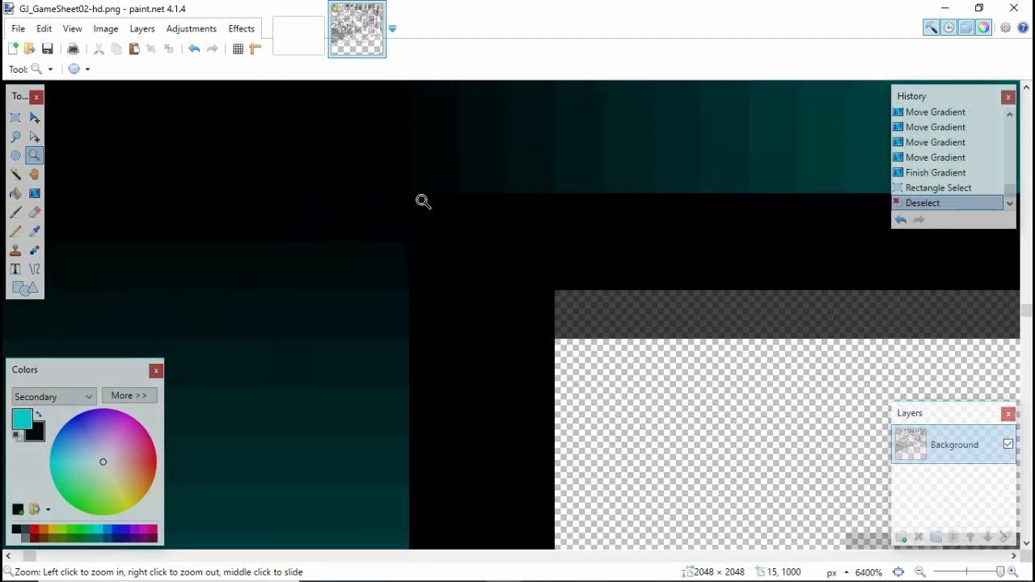
{"action": "scroll", "coordinate": [421, 194], "scroll_direction": "up", "scroll_amount": 1}
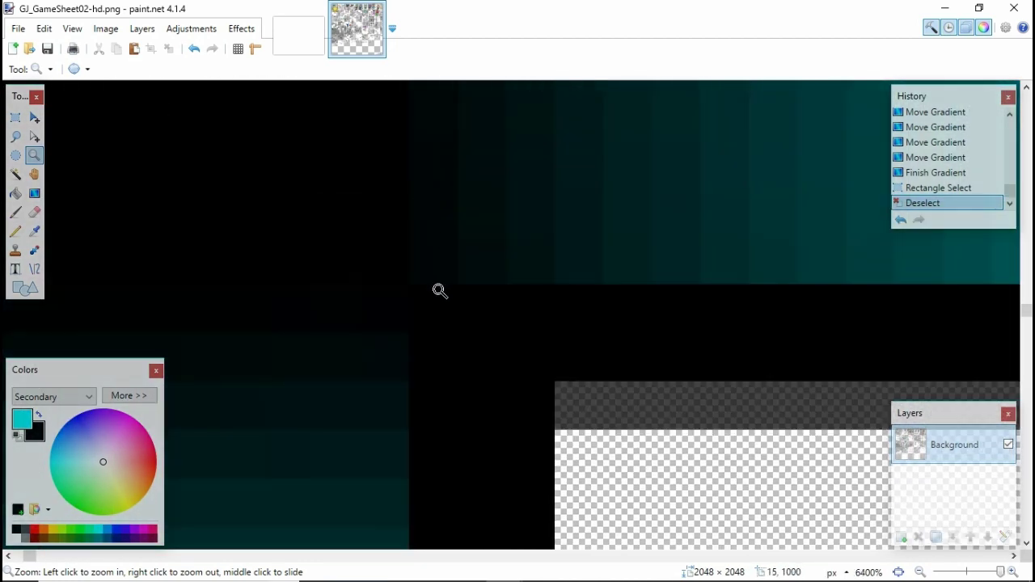
Step: Select one-pixel rows near the corner to check the gradient edge, then deselect
{"action": "left_click", "coordinate": [15, 117]}
{"action": "left_click_drag", "start_coordinate": [392, 312], "coordinate": [105, 307]}
{"action": "left_click", "coordinate": [457, 329]}
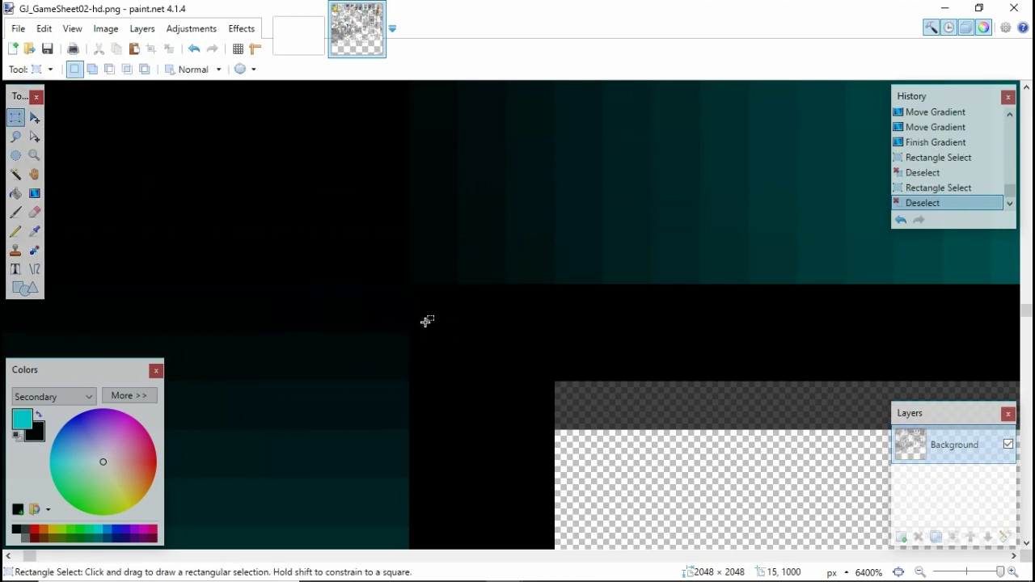
{"action": "left_click_drag", "start_coordinate": [388, 311], "coordinate": [154, 310]}
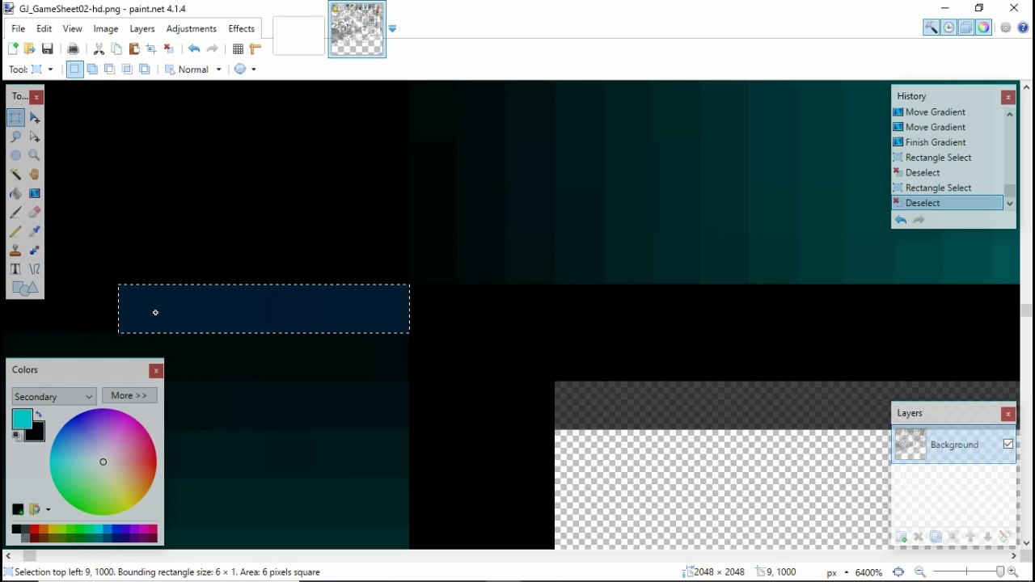
{"action": "left_click", "coordinate": [267, 296]}
Step: Zoom back out to 800% to see the whole cube icon
{"action": "left_click", "coordinate": [33, 155]}
{"action": "right_click", "coordinate": [399, 287]}
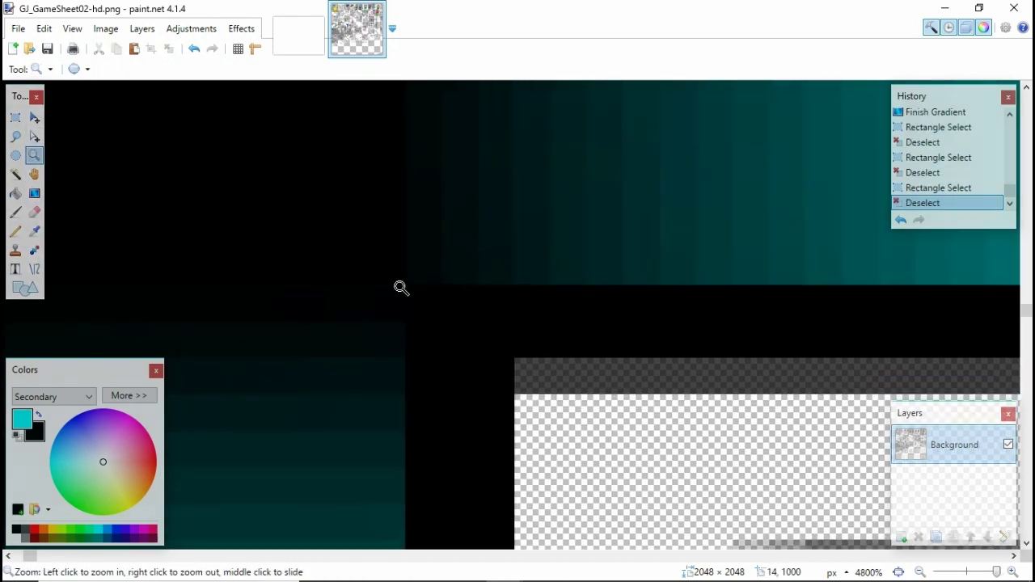
{"action": "right_click", "coordinate": [399, 287]}
{"action": "right_click", "coordinate": [401, 283]}
{"action": "right_click", "coordinate": [403, 279]}
{"action": "right_click", "coordinate": [405, 274]}
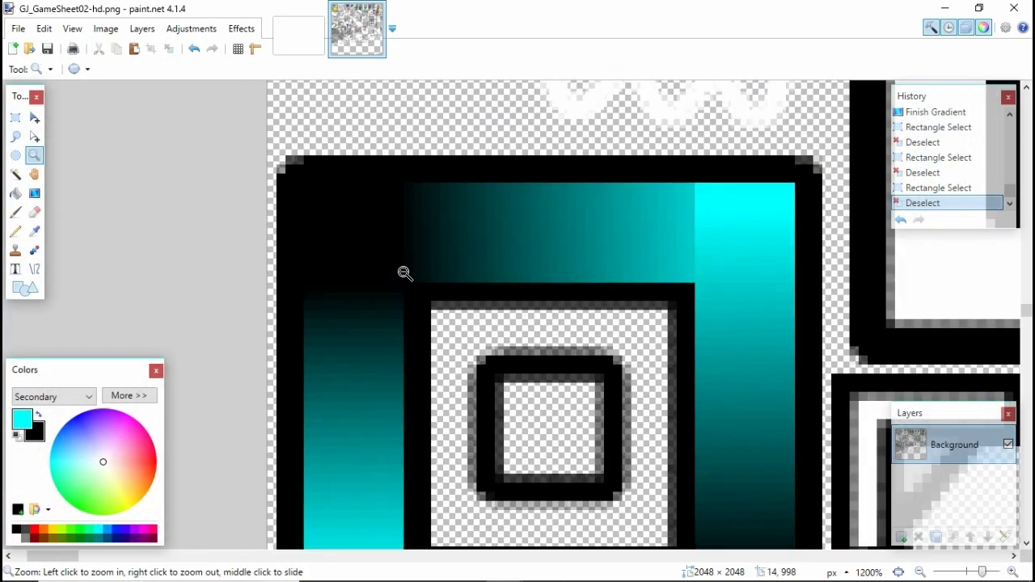
{"action": "right_click", "coordinate": [405, 274]}
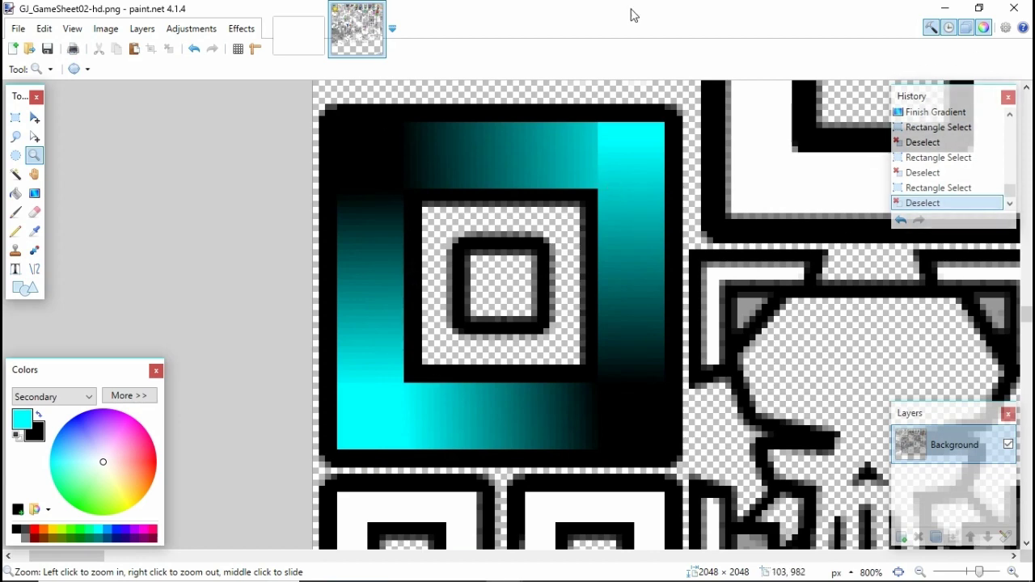
Step: Close GJ_GameSheet02-hd.png, saving the changes with Auto-detect bit depth
{"action": "left_click", "coordinate": [377, 12]}
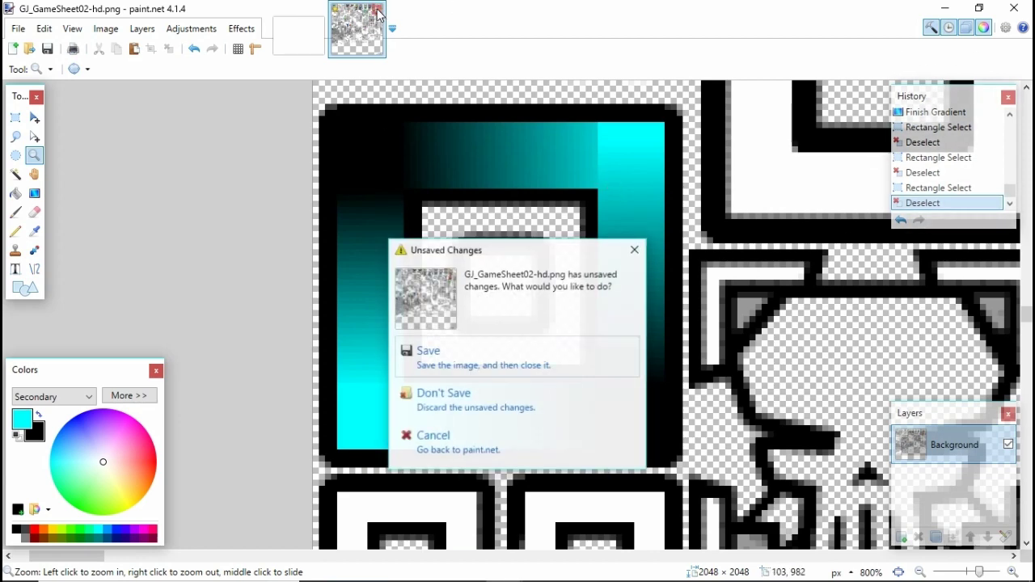
{"action": "left_click", "coordinate": [442, 363]}
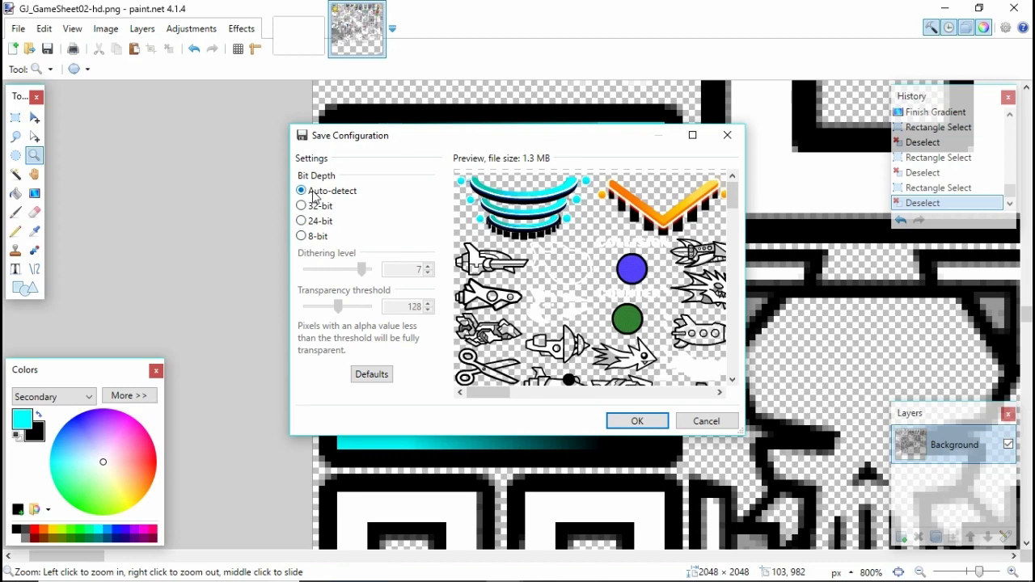
{"action": "left_click", "coordinate": [639, 421]}
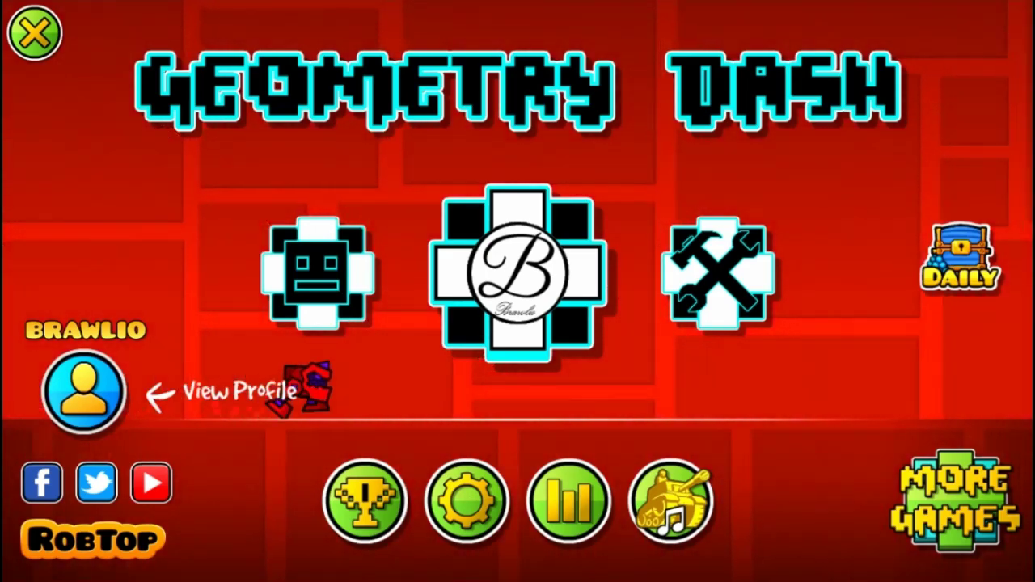
Step: In the Icon Kit, equip the edited cyan cube with white main and second colours
{"action": "left_click", "coordinate": [317, 273]}
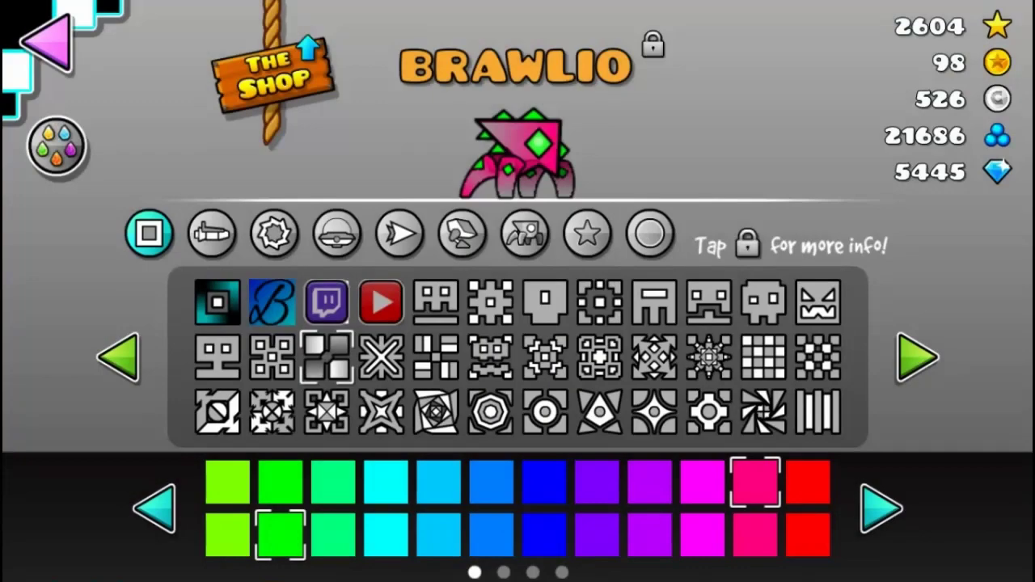
{"action": "left_click", "coordinate": [217, 301]}
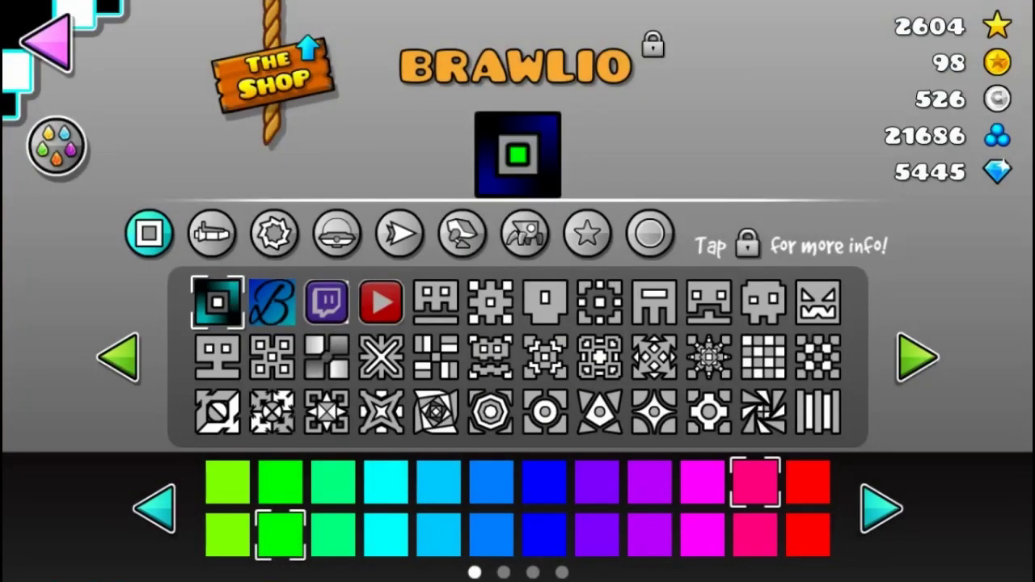
{"action": "left_click", "coordinate": [154, 507]}
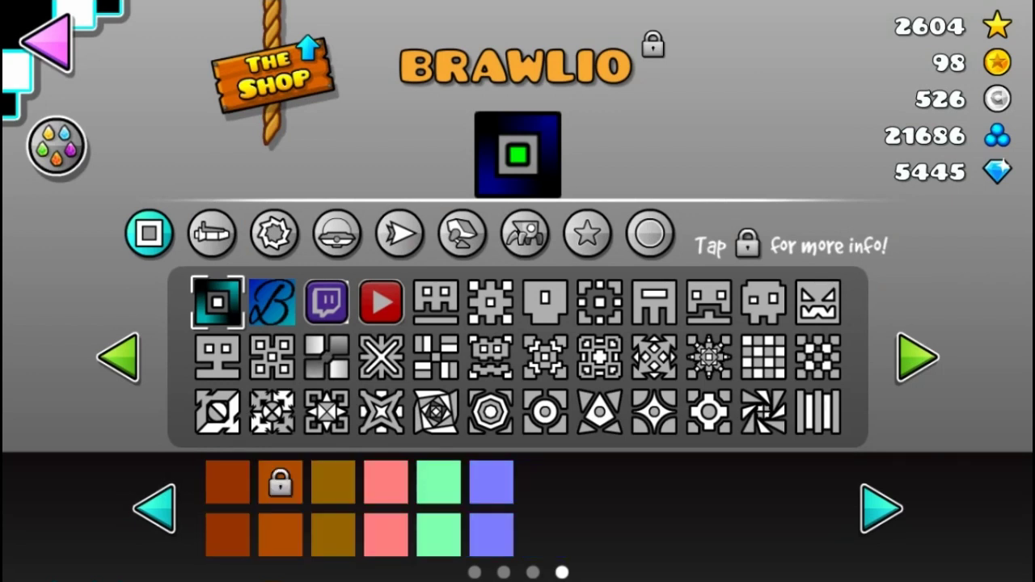
{"action": "left_click", "coordinate": [880, 508]}
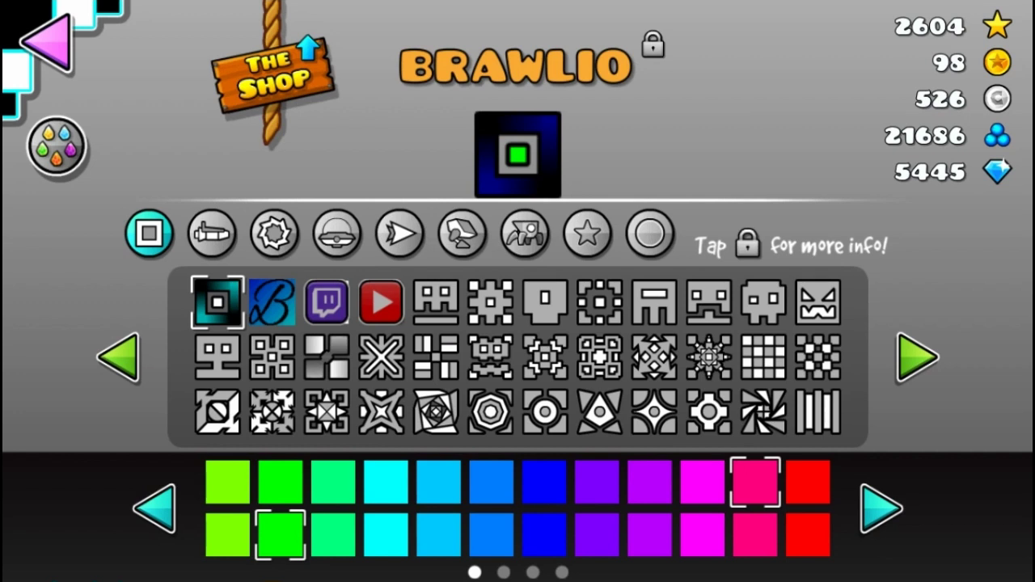
{"action": "left_click", "coordinate": [880, 508]}
{"action": "left_click", "coordinate": [438, 482]}
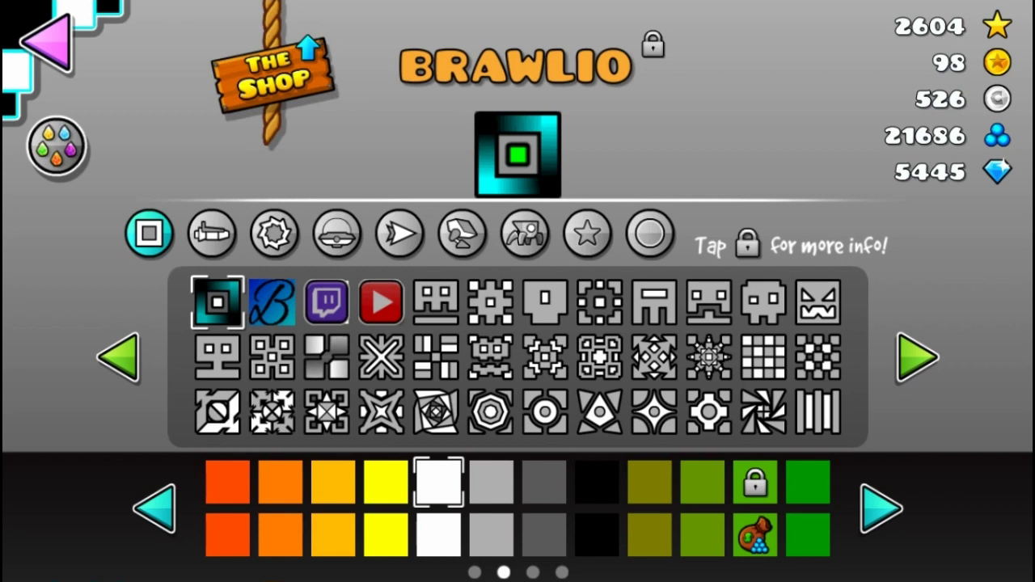
{"action": "left_click", "coordinate": [438, 533]}
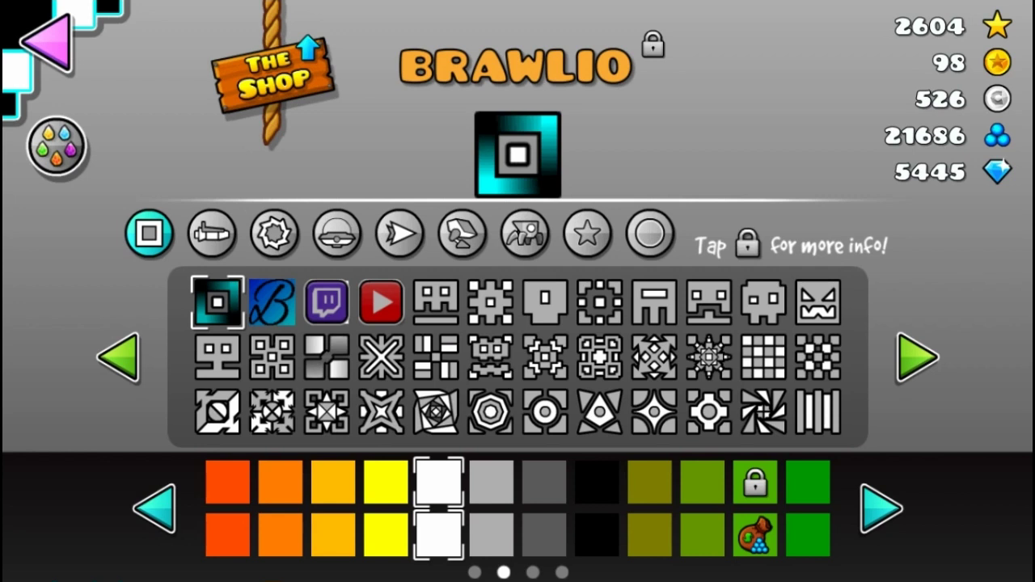
Step: Preview another cube with black and light grey second colours, then re-equip the cyan cube
{"action": "left_click", "coordinate": [436, 302]}
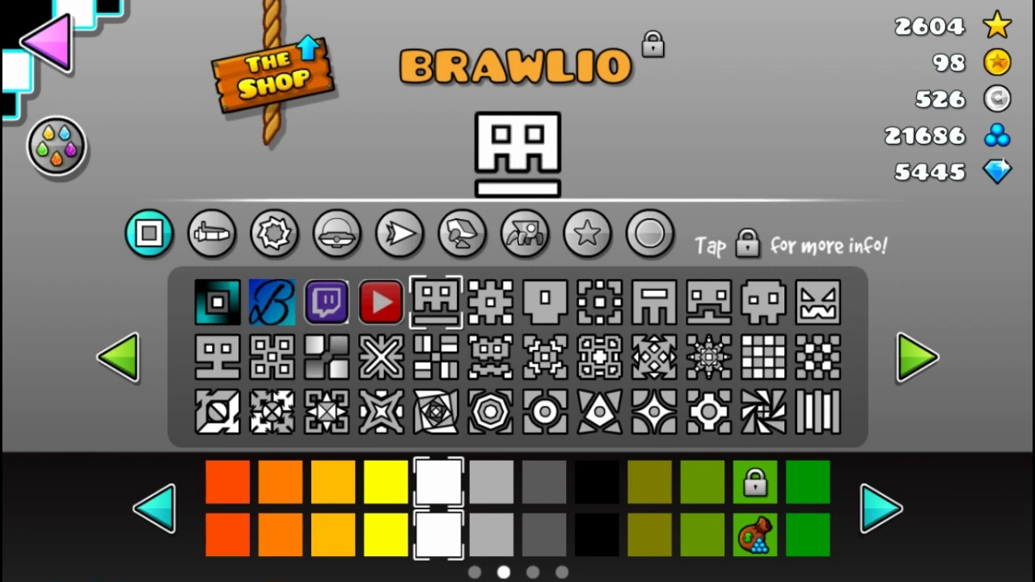
{"action": "left_click", "coordinate": [597, 534]}
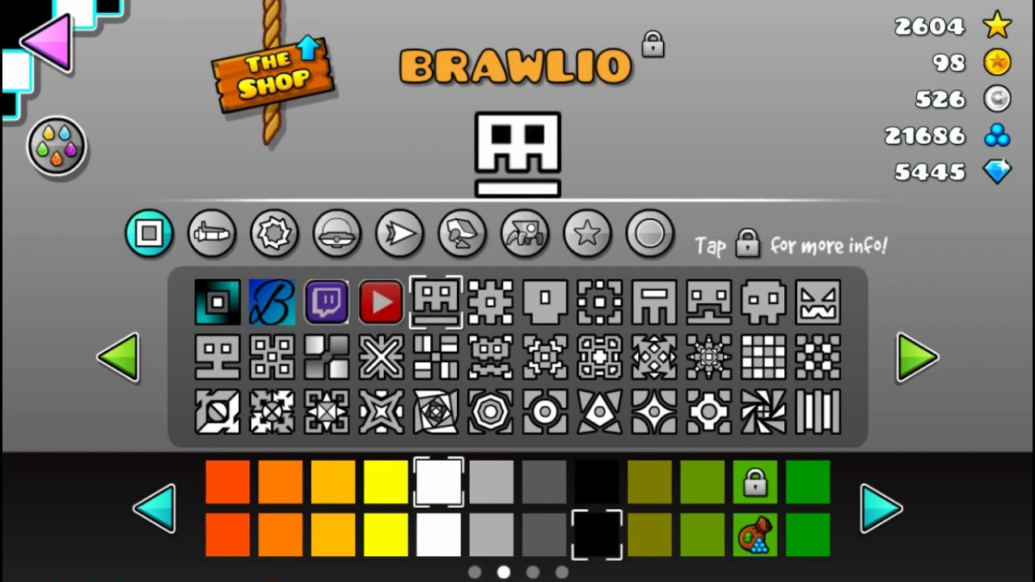
{"action": "left_click", "coordinate": [492, 534]}
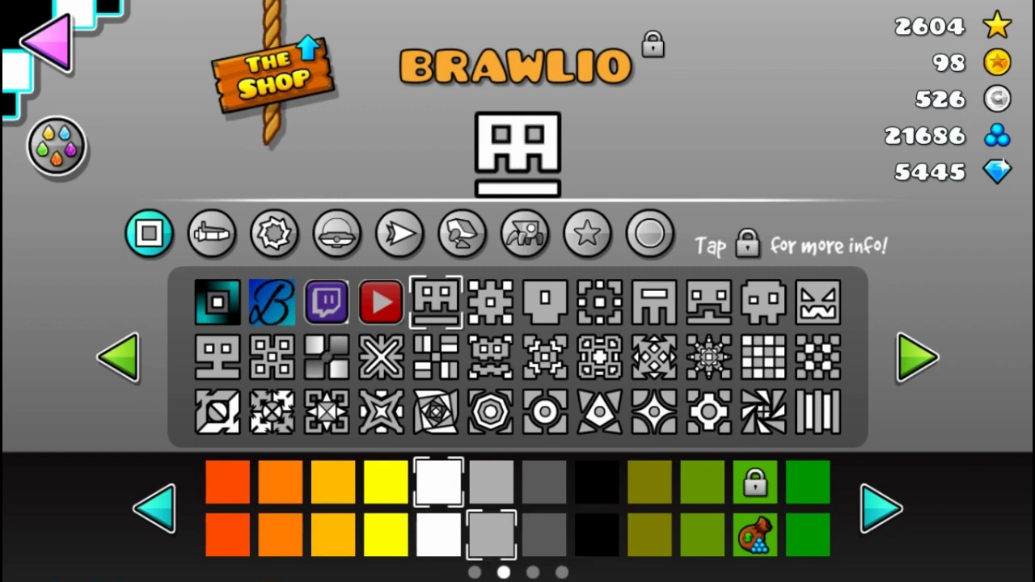
{"action": "left_click", "coordinate": [216, 302]}
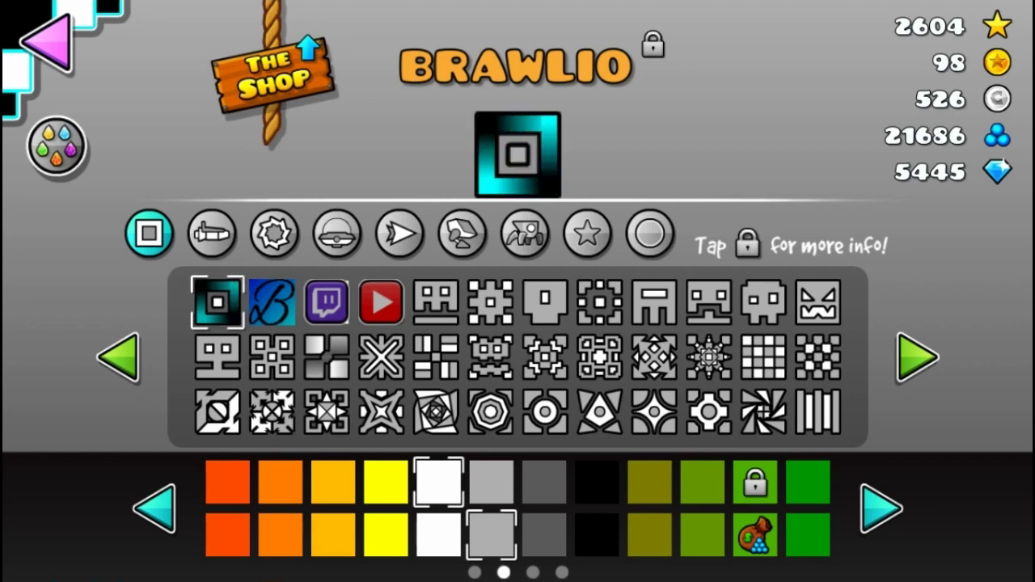
Step: Try magenta, crimson and dark red as the cube's main colour
{"action": "left_click", "coordinate": [154, 507]}
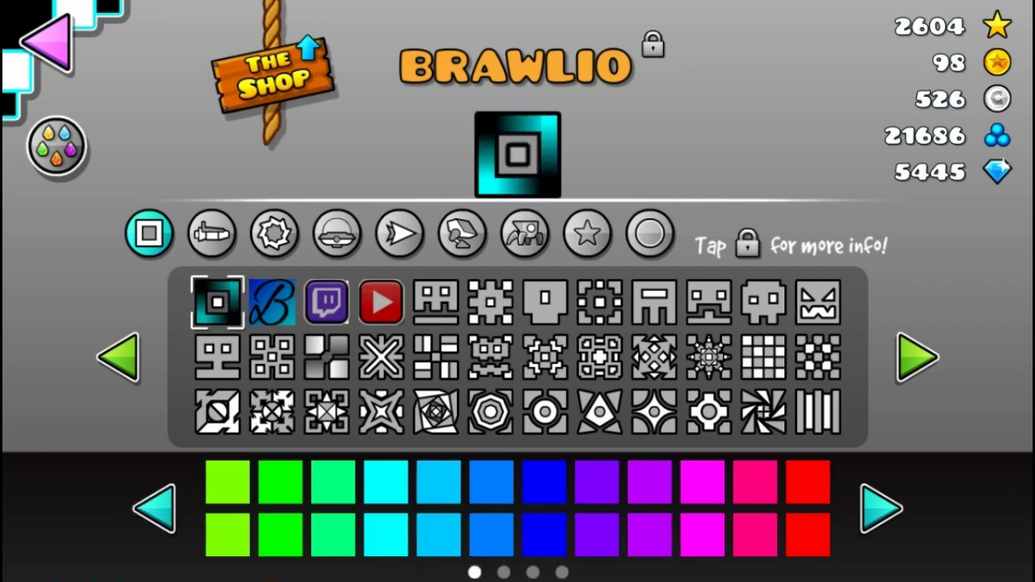
{"action": "left_click", "coordinate": [702, 482]}
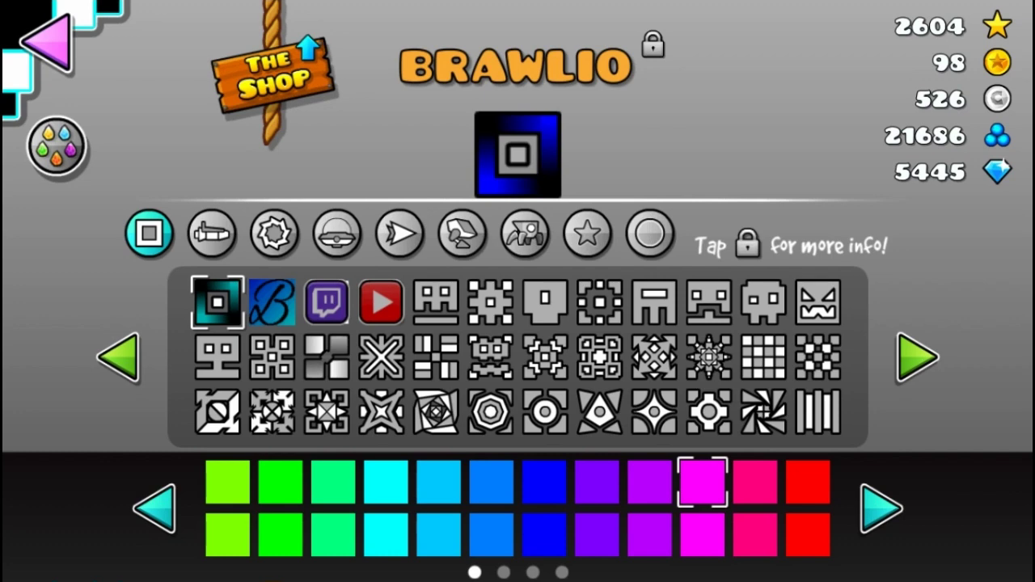
{"action": "left_click", "coordinate": [882, 507]}
{"action": "left_click", "coordinate": [882, 507]}
{"action": "left_click", "coordinate": [755, 482]}
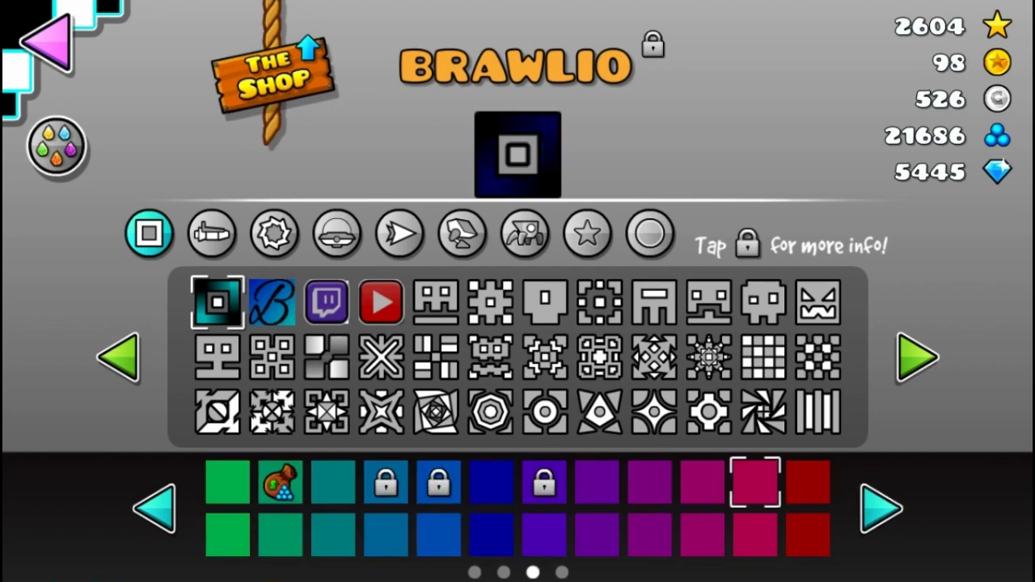
{"action": "left_click", "coordinate": [807, 482]}
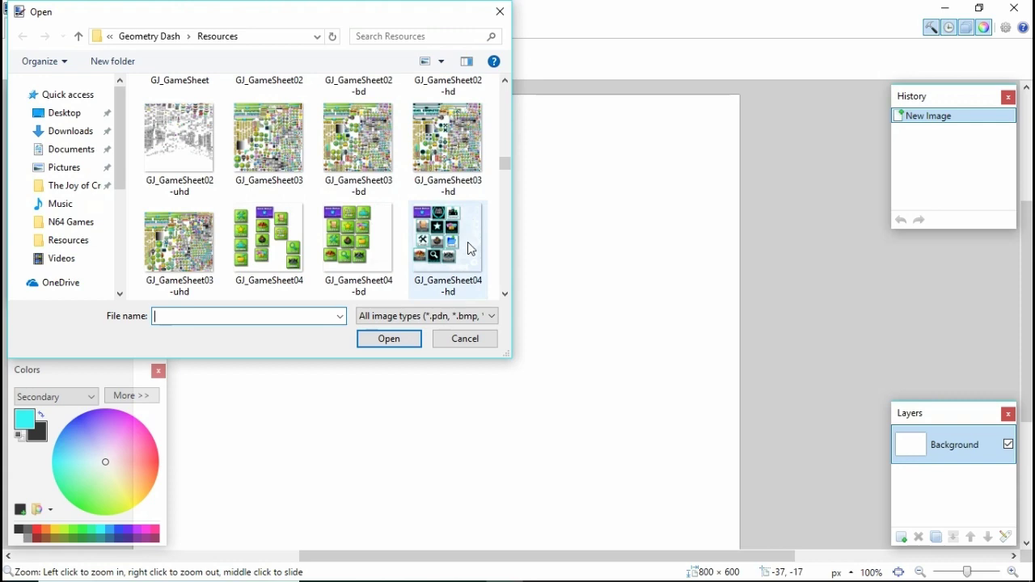
Step: Open GJ_GameSheet04-hd and switch between the GJ_GameSheet04-hd and GJ_GameSheet04-bd image tabs
{"action": "left_click", "coordinate": [406, 339]}
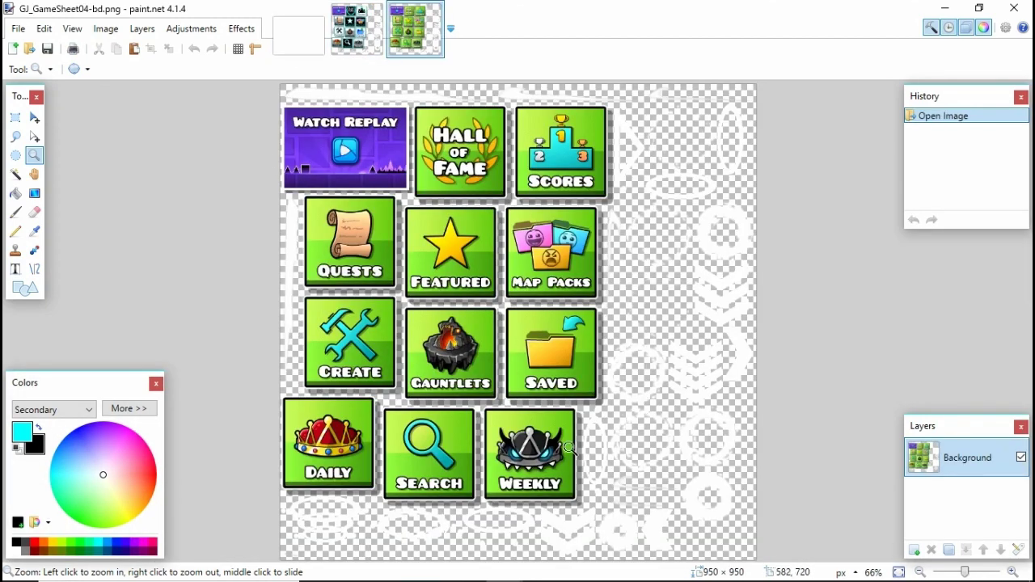
{"action": "left_click", "coordinate": [356, 29]}
{"action": "left_click", "coordinate": [415, 29]}
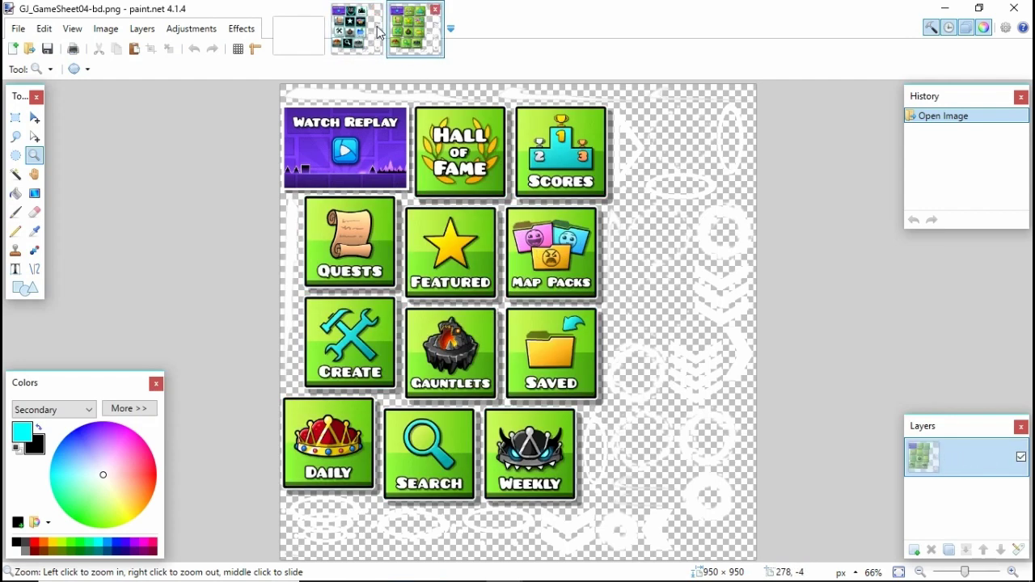
{"action": "key", "text": "ctrl+Tab"}
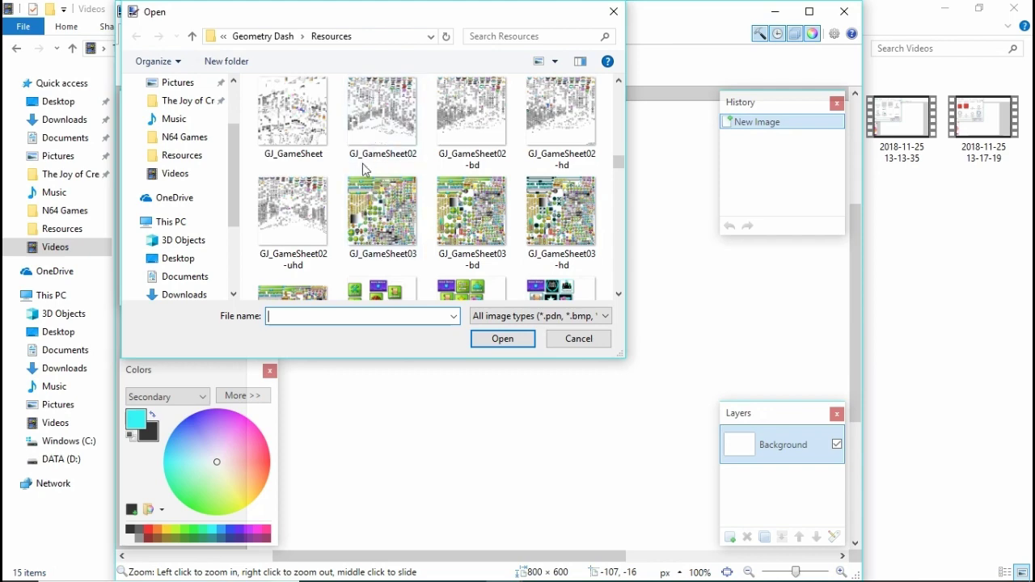
Step: Find GJ_GameSheet in the Open dialog and open it
{"action": "scroll", "coordinate": [356, 148], "scroll_direction": "up", "scroll_amount": 1}
{"action": "scroll", "coordinate": [356, 148], "scroll_direction": "down", "scroll_amount": 1}
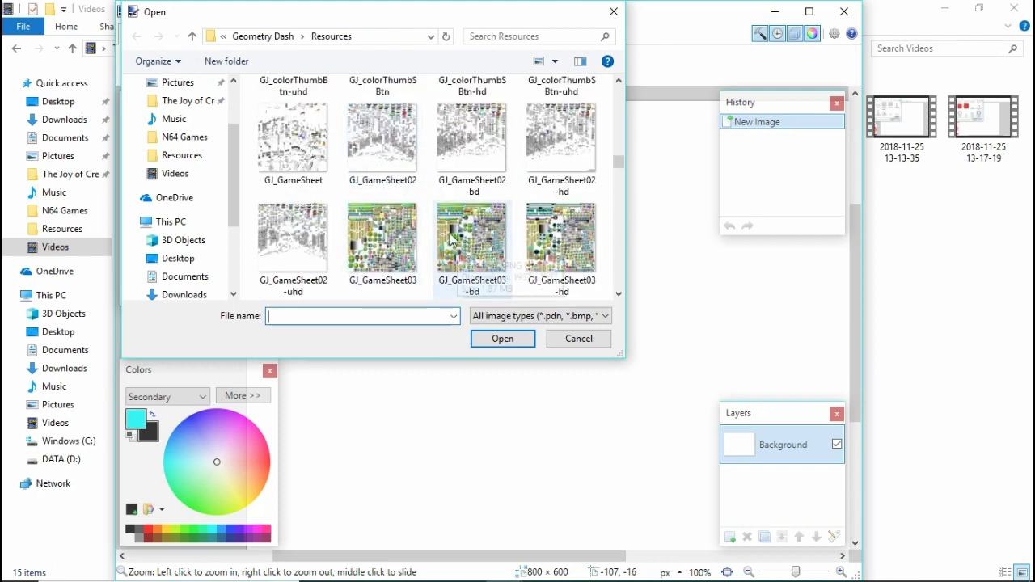
{"action": "scroll", "coordinate": [392, 247], "scroll_direction": "down", "scroll_amount": 2}
{"action": "scroll", "coordinate": [383, 225], "scroll_direction": "up", "scroll_amount": 2}
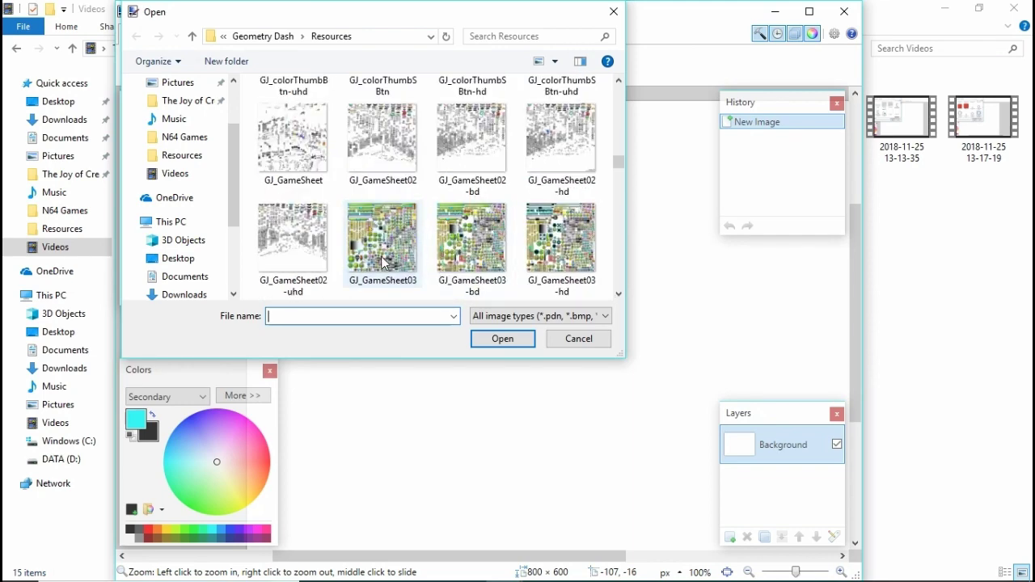
{"action": "scroll", "coordinate": [371, 256], "scroll_direction": "up", "scroll_amount": 1}
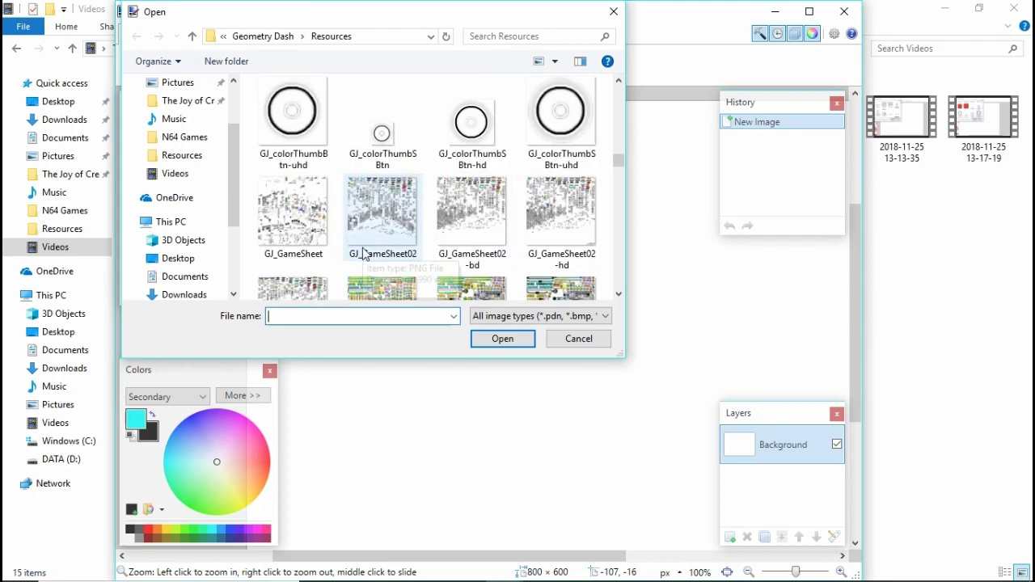
{"action": "double_click", "coordinate": [291, 219]}
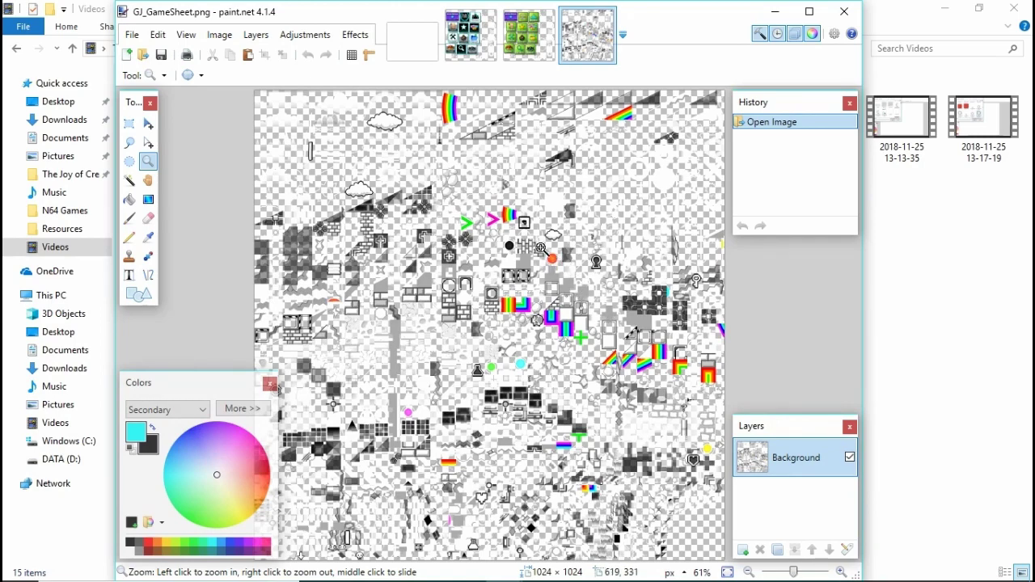
Step: Zoom in and out on the 1024 × 1024 GJ_GameSheet sprites to inspect them
{"action": "left_click_drag", "start_coordinate": [537, 244], "coordinate": [567, 275]}
{"action": "scroll", "coordinate": [477, 277], "scroll_direction": "down", "scroll_amount": 9}
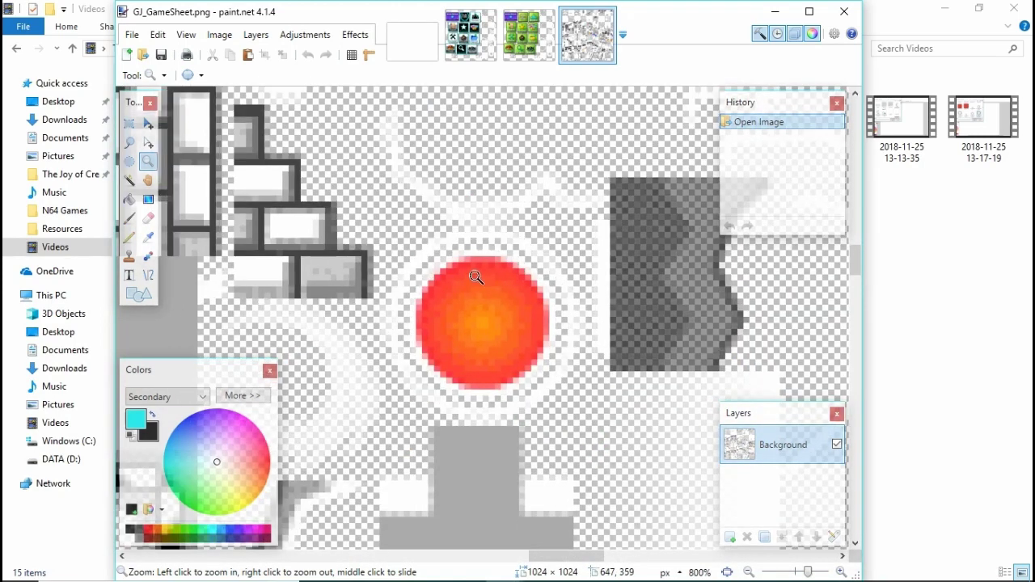
{"action": "scroll", "coordinate": [489, 280], "scroll_direction": "down", "scroll_amount": 5}
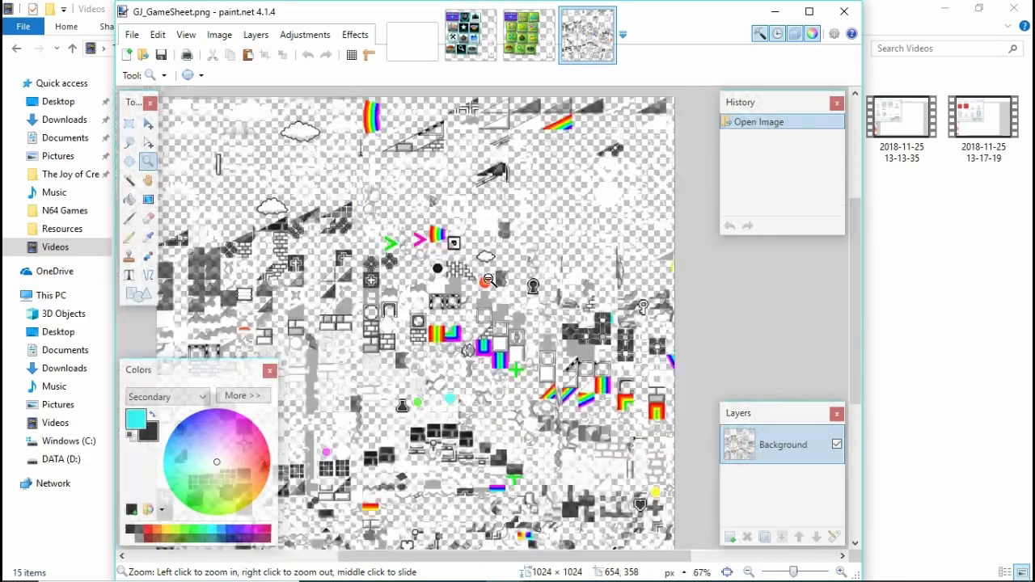
{"action": "scroll", "coordinate": [493, 281], "scroll_direction": "up", "scroll_amount": 15}
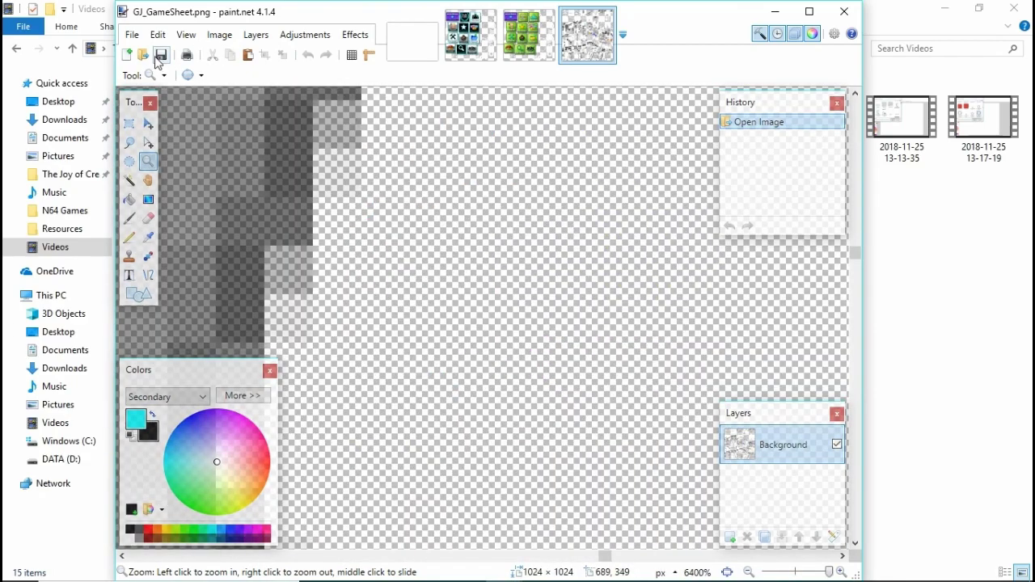
Step: Browse the Resources folder again and open GJ_LaunchSheet-bd after briefly selecting the -hd version
{"action": "left_click", "coordinate": [143, 54]}
{"action": "scroll", "coordinate": [372, 255], "scroll_direction": "down", "scroll_amount": 3}
{"action": "scroll", "coordinate": [368, 246], "scroll_direction": "down", "scroll_amount": 15}
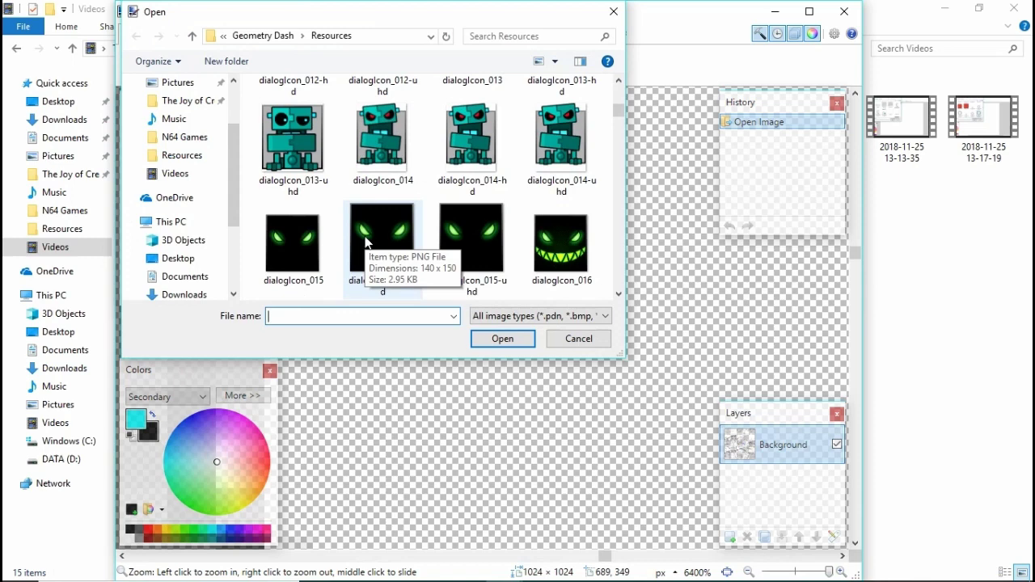
{"action": "scroll", "coordinate": [358, 239], "scroll_direction": "down", "scroll_amount": 10}
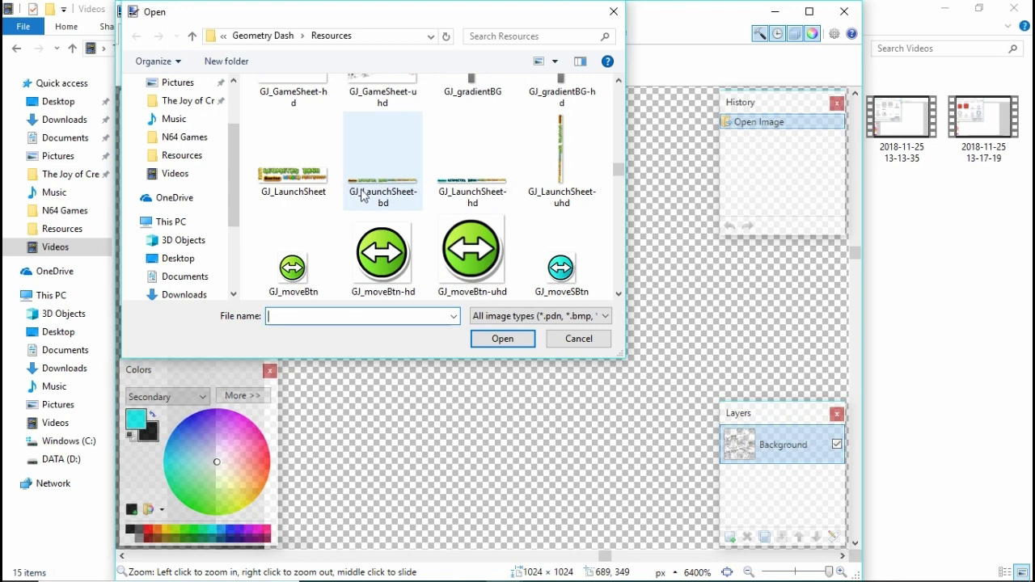
{"action": "left_click", "coordinate": [363, 197]}
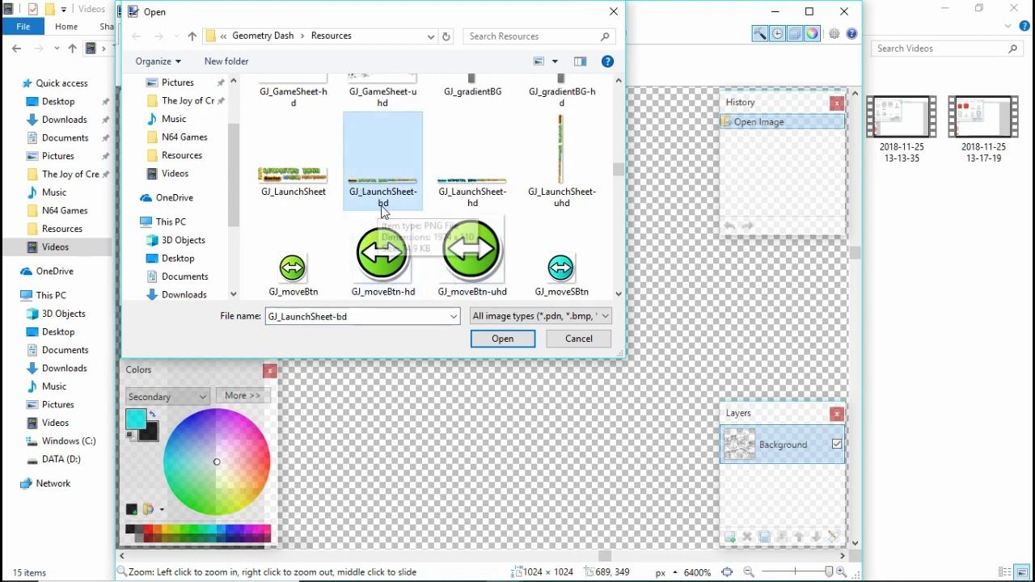
{"action": "left_click", "coordinate": [475, 206]}
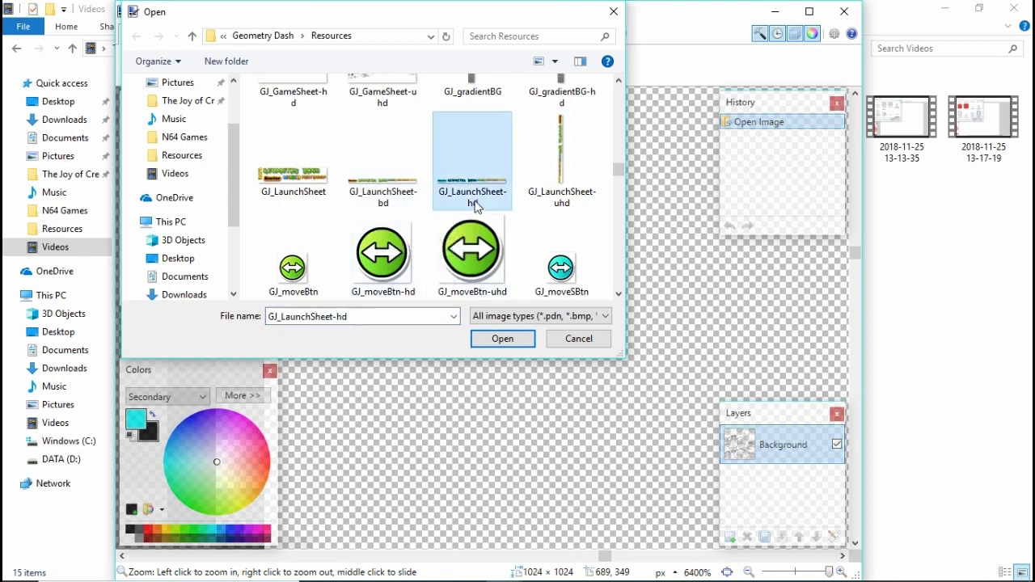
{"action": "left_click", "coordinate": [401, 198]}
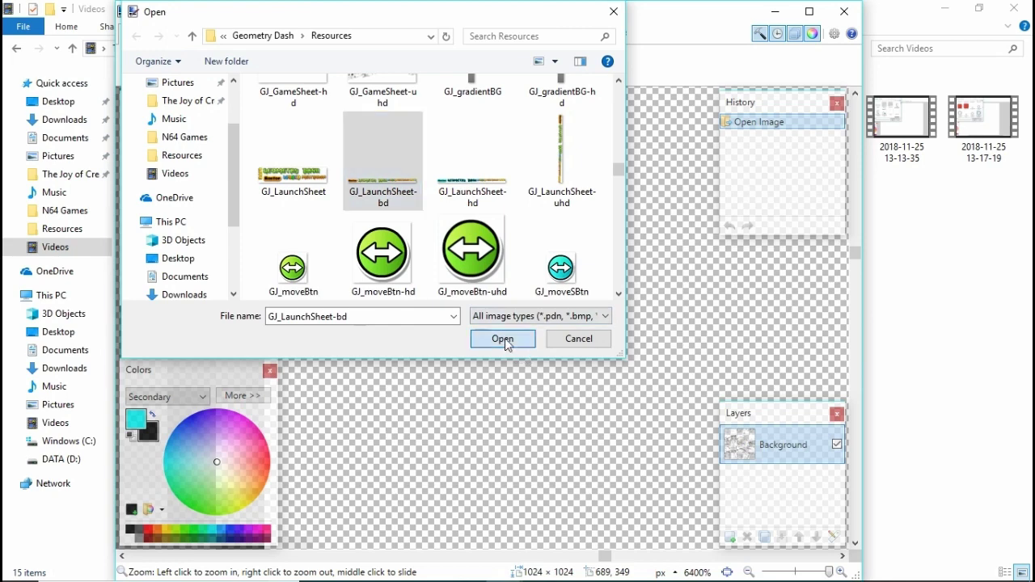
{"action": "left_click", "coordinate": [505, 338]}
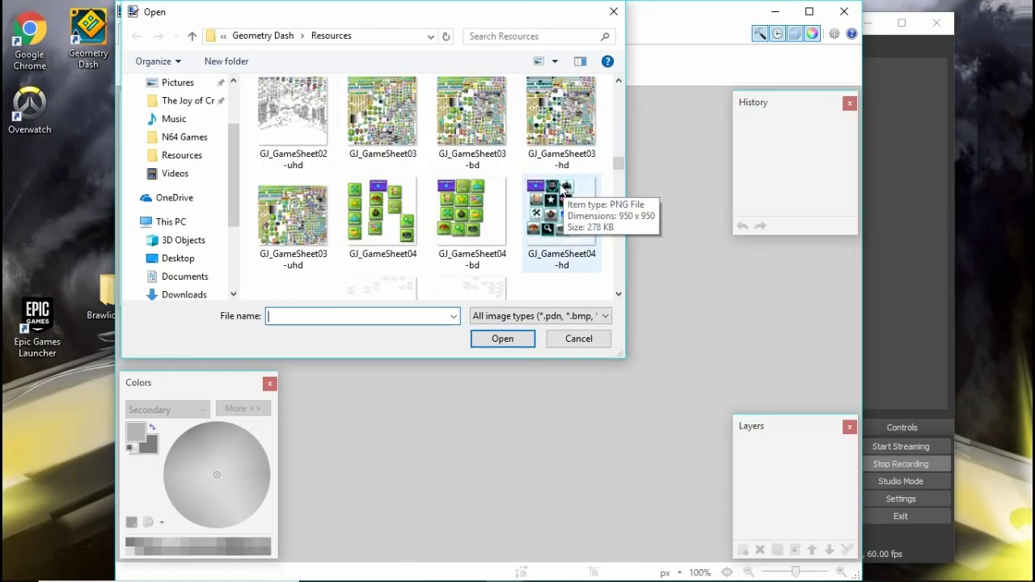
Step: Compare the GJ_GameSheet03 and GJ_GameSheet04 thumbnails, then open GJ_GameSheet04-bd
{"action": "left_click", "coordinate": [499, 164]}
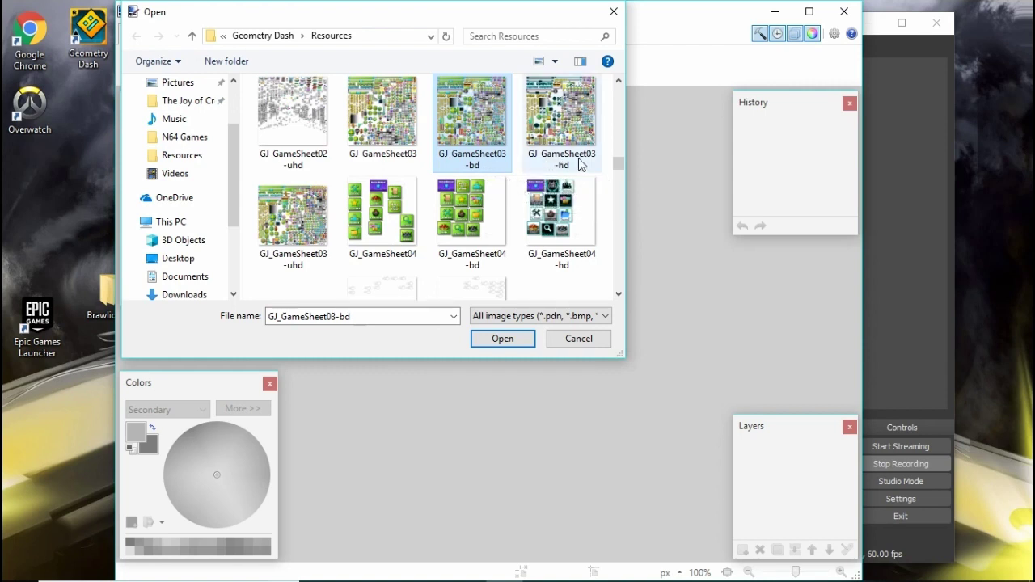
{"action": "left_click", "coordinate": [564, 167]}
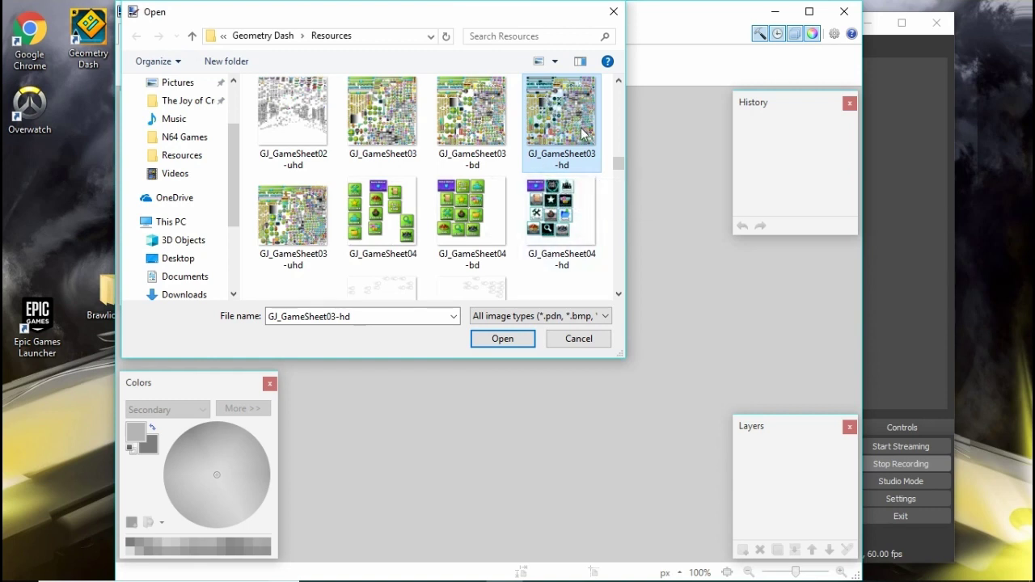
{"action": "left_click", "coordinate": [639, 258]}
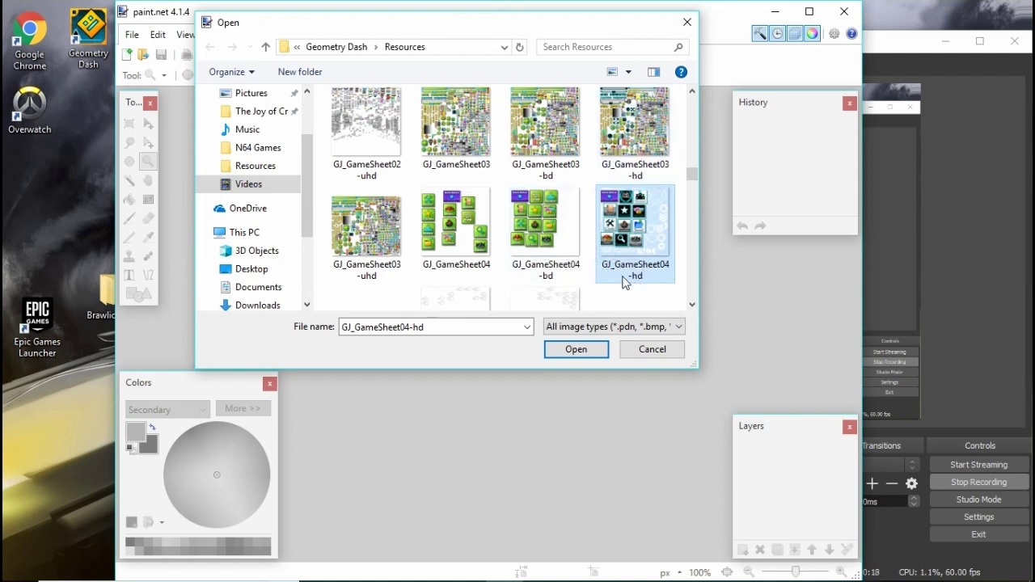
{"action": "left_click", "coordinate": [549, 267]}
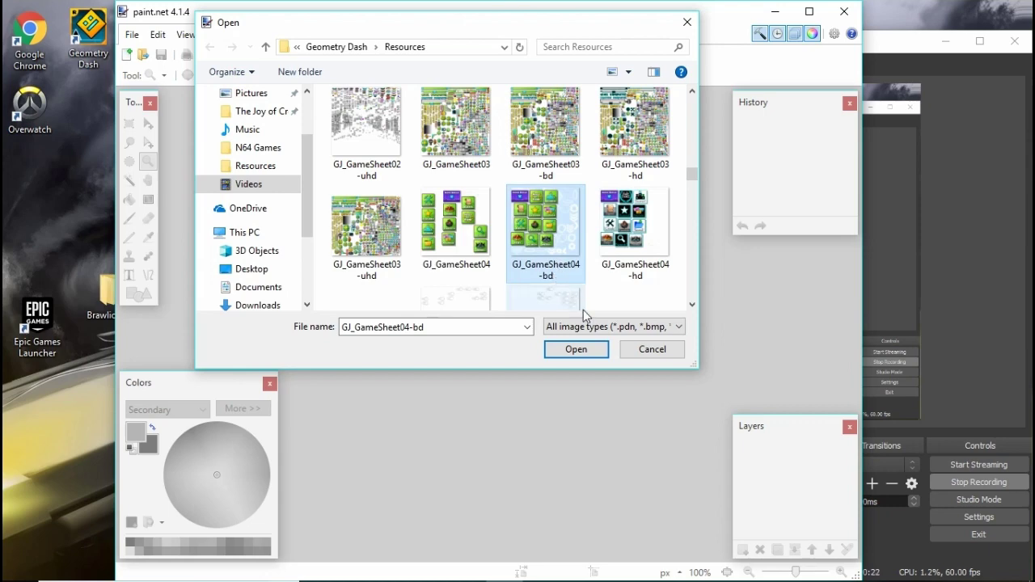
{"action": "left_click", "coordinate": [600, 350]}
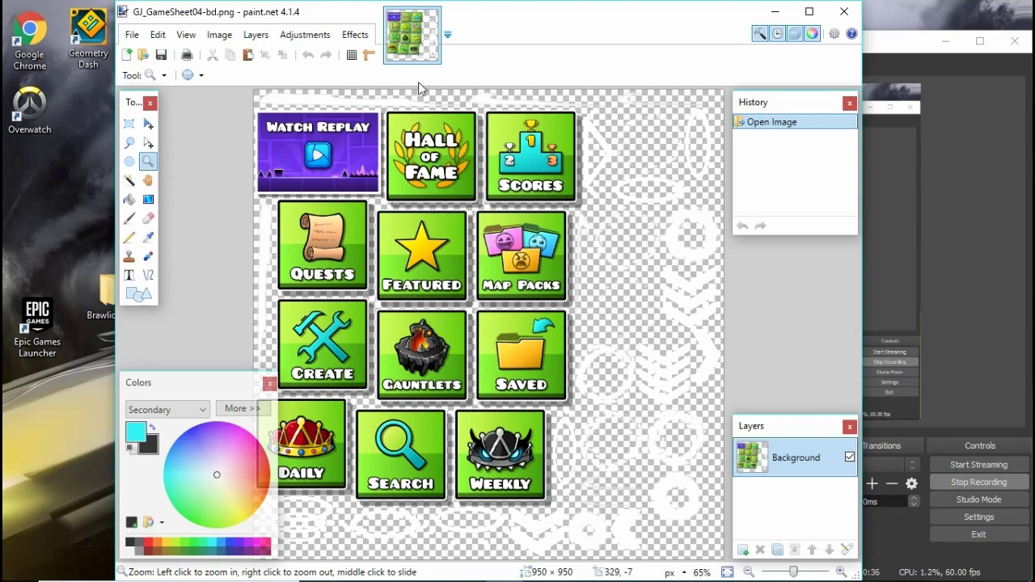
{"action": "key", "text": "super+e"}
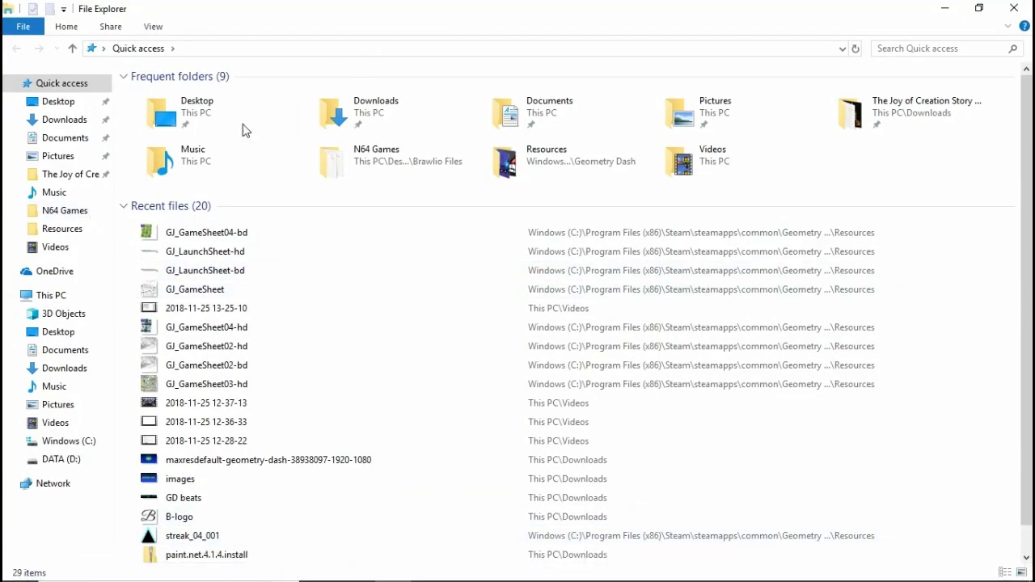
Step: Navigate C: > Program Files (x86) > Steam > steamapps > common > Geometry Dash > Resources
{"action": "left_click", "coordinate": [46, 447]}
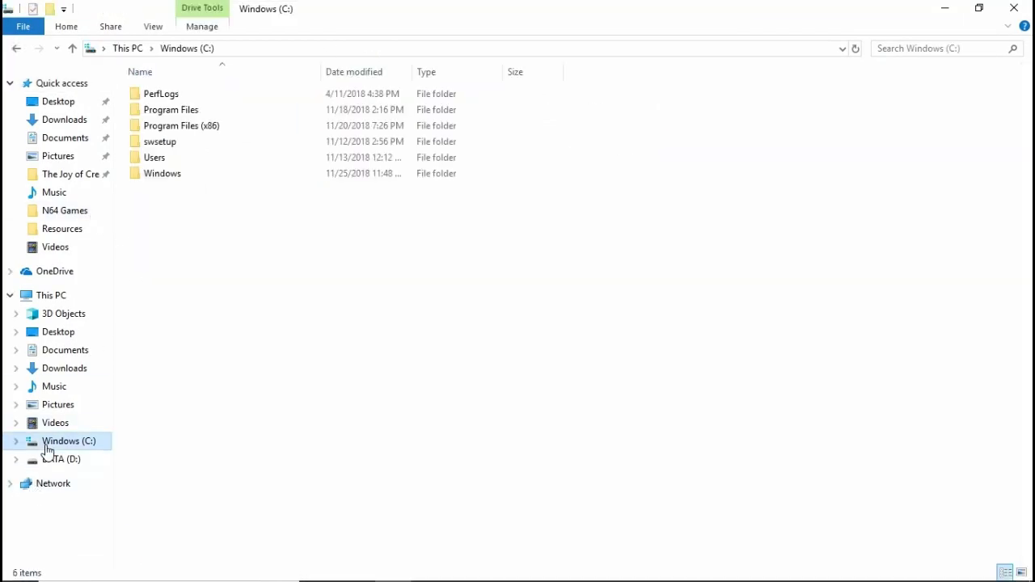
{"action": "double_click", "coordinate": [246, 129]}
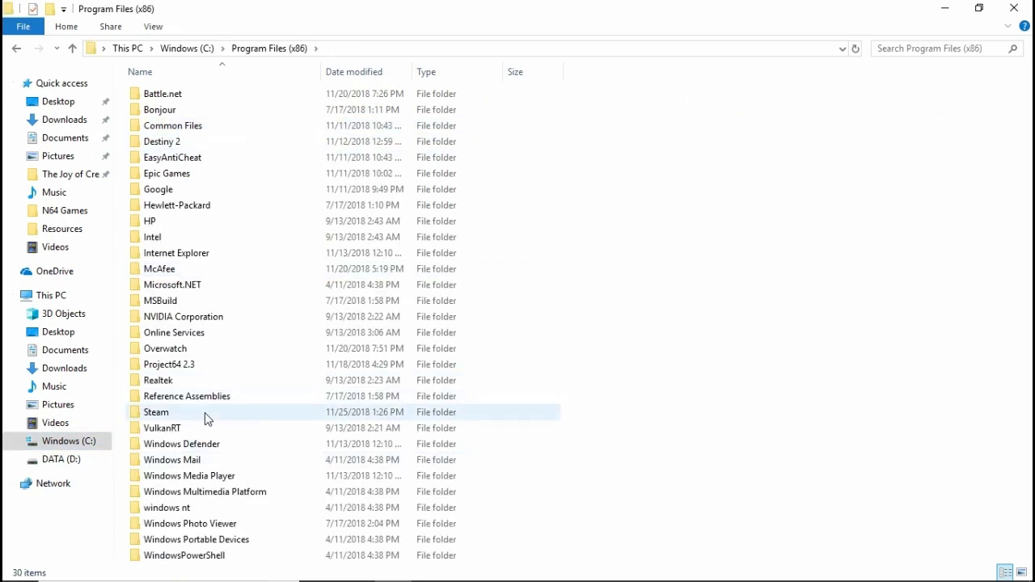
{"action": "double_click", "coordinate": [204, 412]}
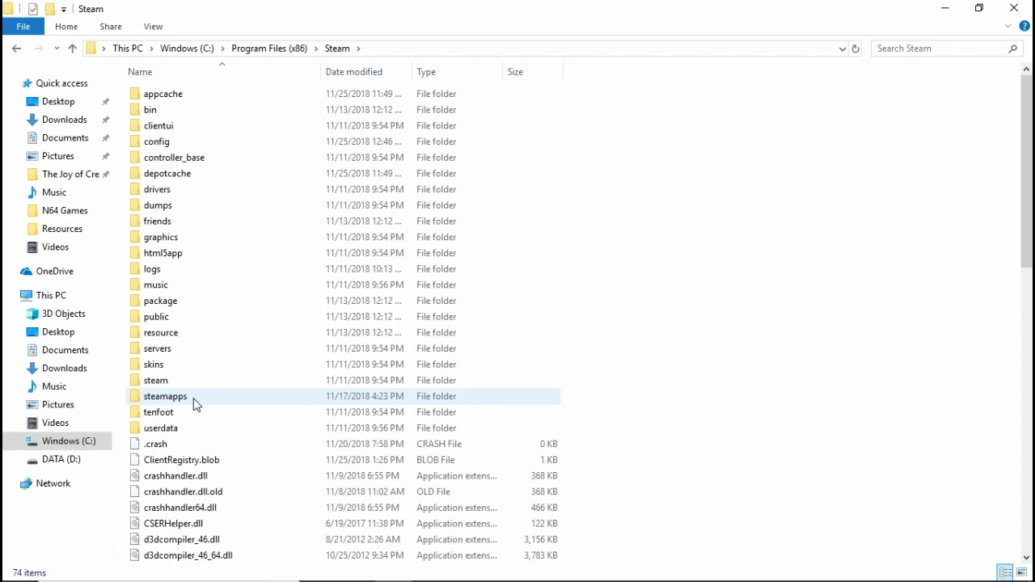
{"action": "double_click", "coordinate": [195, 402]}
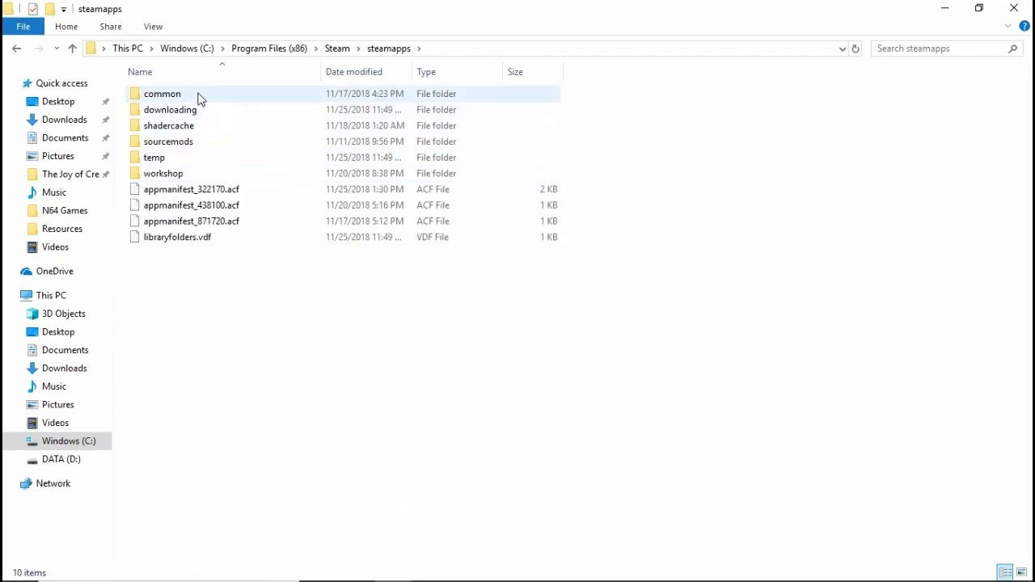
{"action": "double_click", "coordinate": [170, 94]}
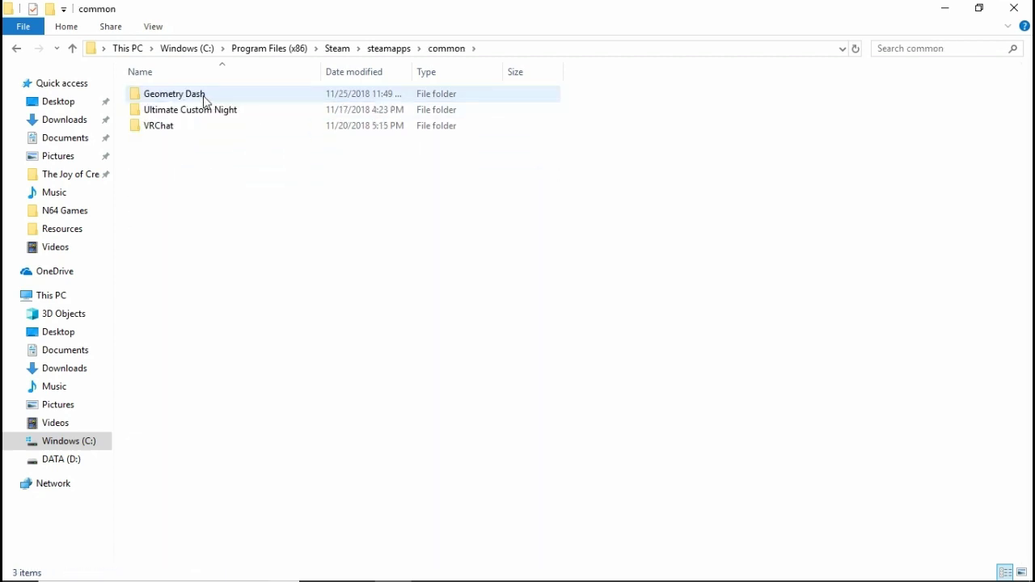
{"action": "double_click", "coordinate": [203, 95]}
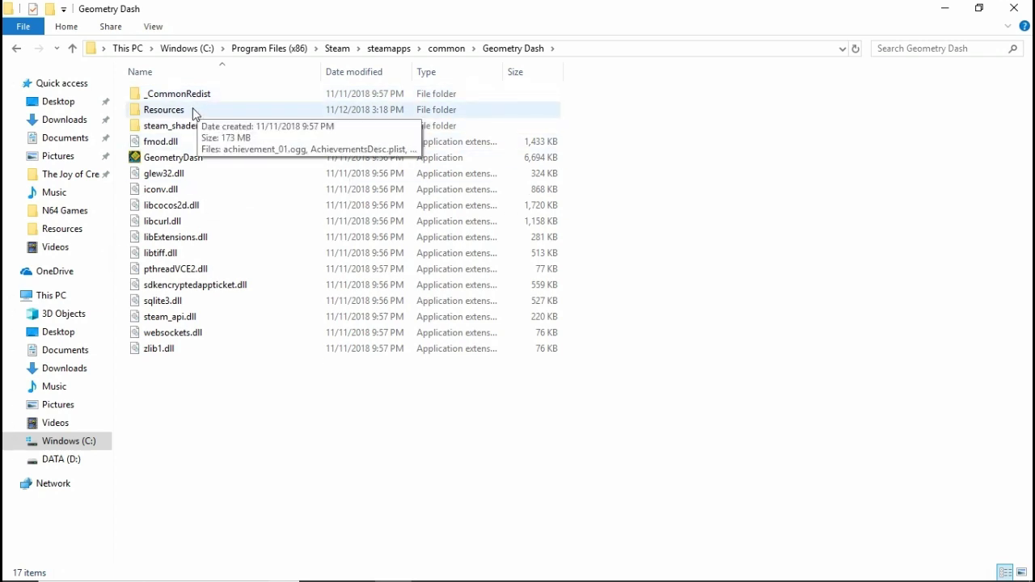
{"action": "double_click", "coordinate": [194, 112]}
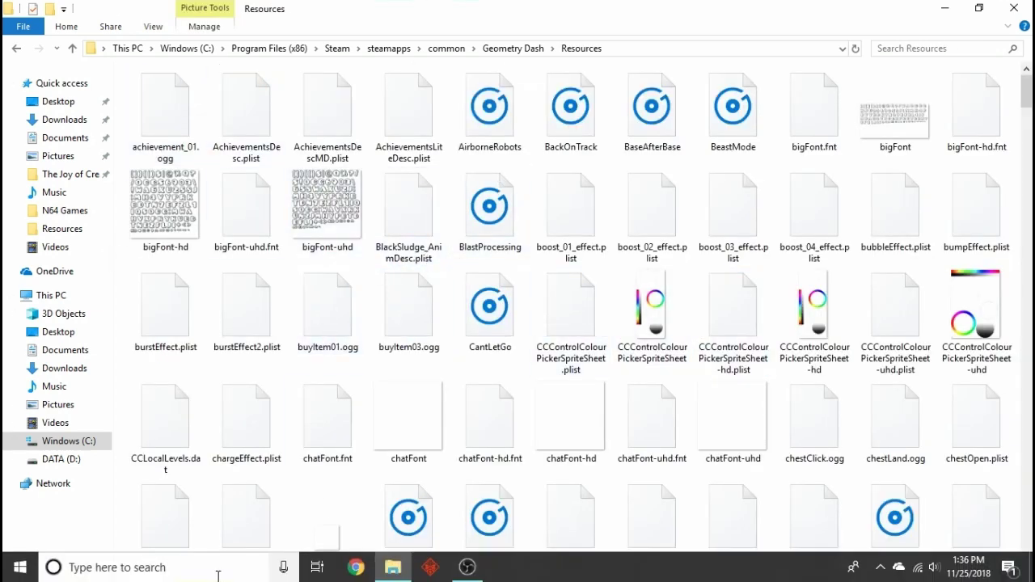
{"action": "scroll", "coordinate": [404, 452], "scroll_direction": "down", "scroll_amount": 5}
{"action": "scroll", "coordinate": [424, 423], "scroll_direction": "down", "scroll_amount": 15}
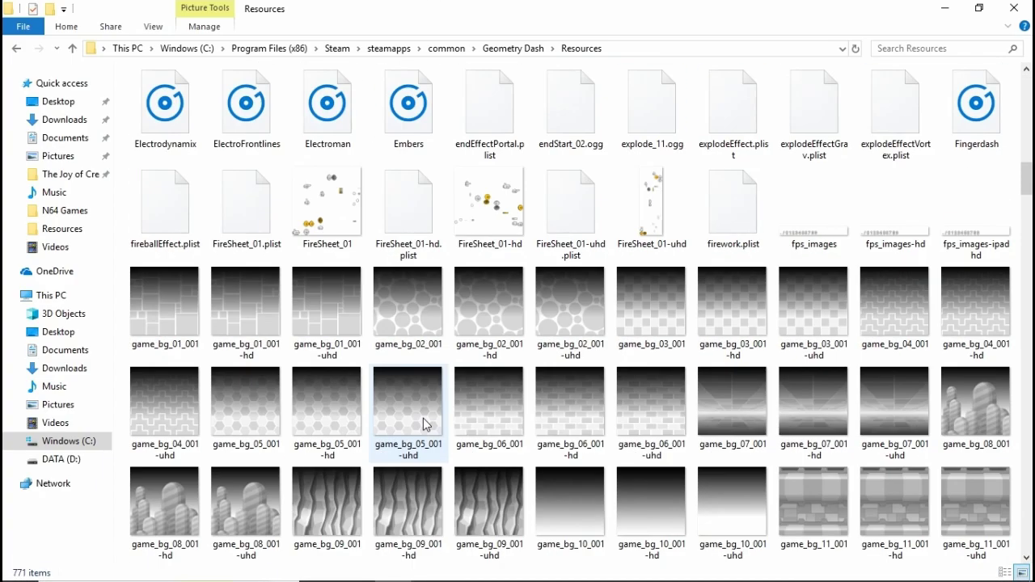
{"action": "scroll", "coordinate": [488, 396], "scroll_direction": "down", "scroll_amount": 20}
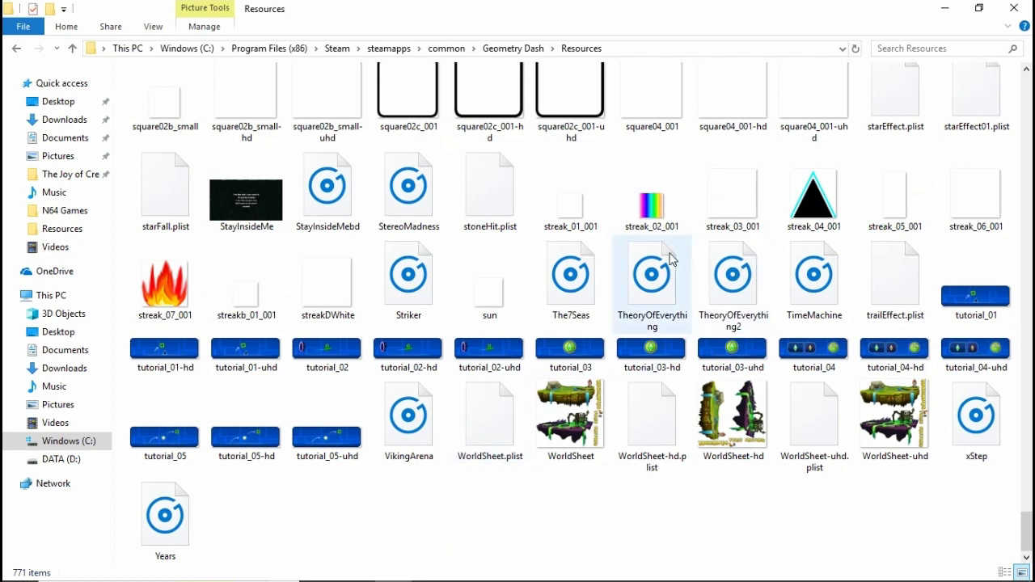
{"action": "left_click", "coordinate": [346, 207]}
{"action": "left_click", "coordinate": [401, 212]}
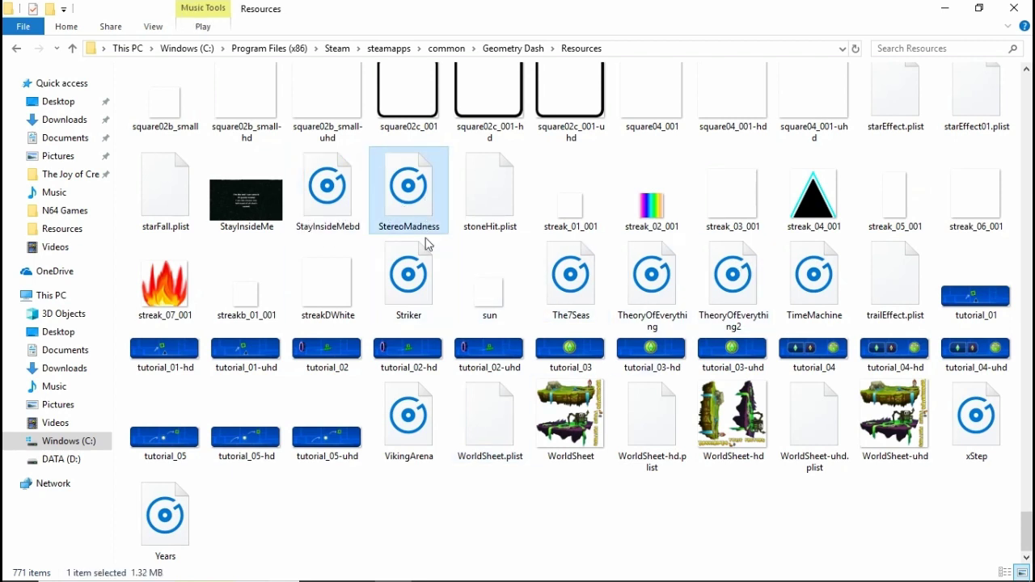
{"action": "left_click", "coordinate": [413, 285]}
{"action": "left_click", "coordinate": [551, 285]}
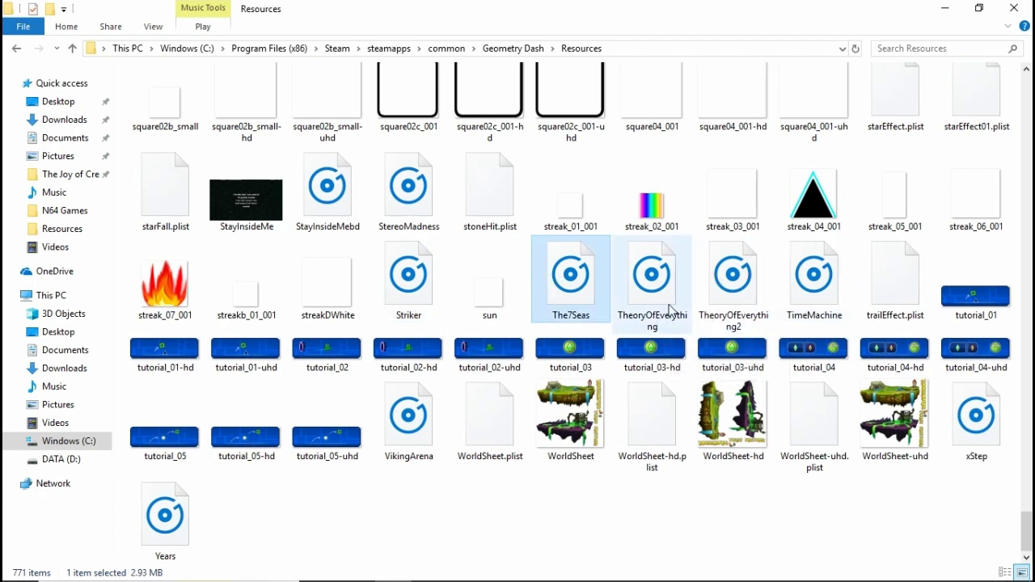
{"action": "left_click", "coordinate": [669, 310]}
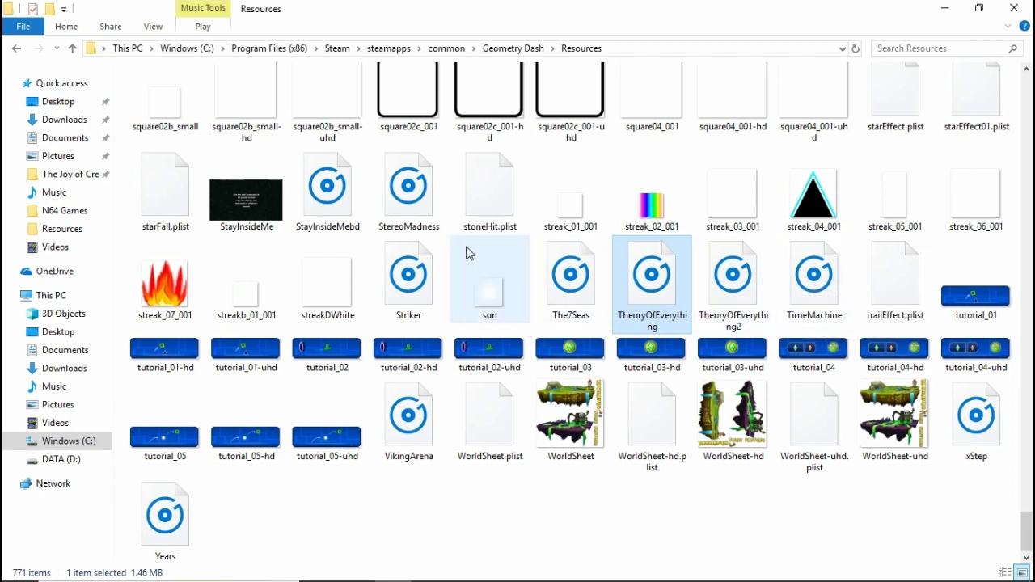
{"action": "left_click", "coordinate": [418, 204]}
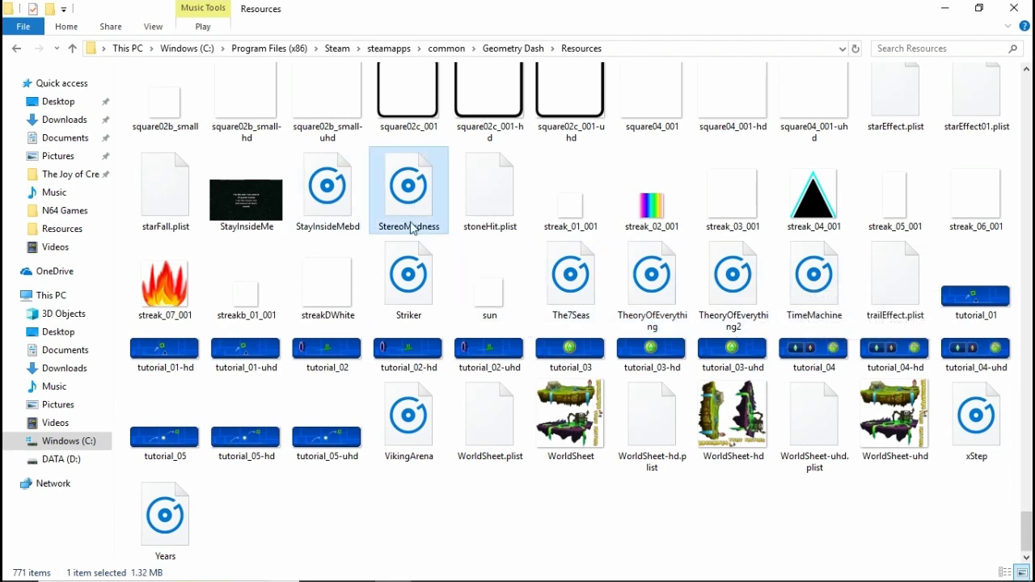
{"action": "double_click", "coordinate": [407, 208]}
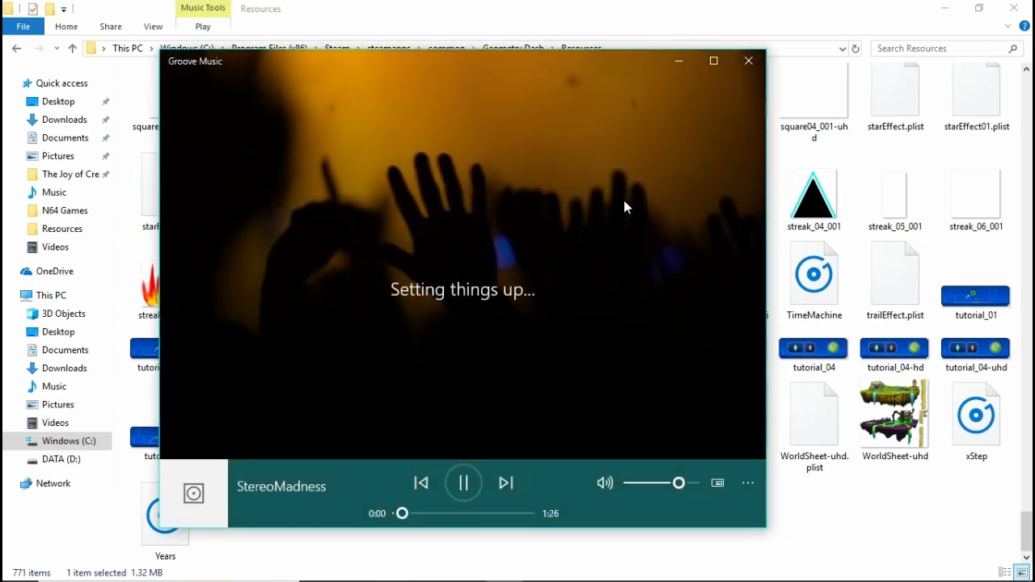
{"action": "left_click", "coordinate": [747, 65]}
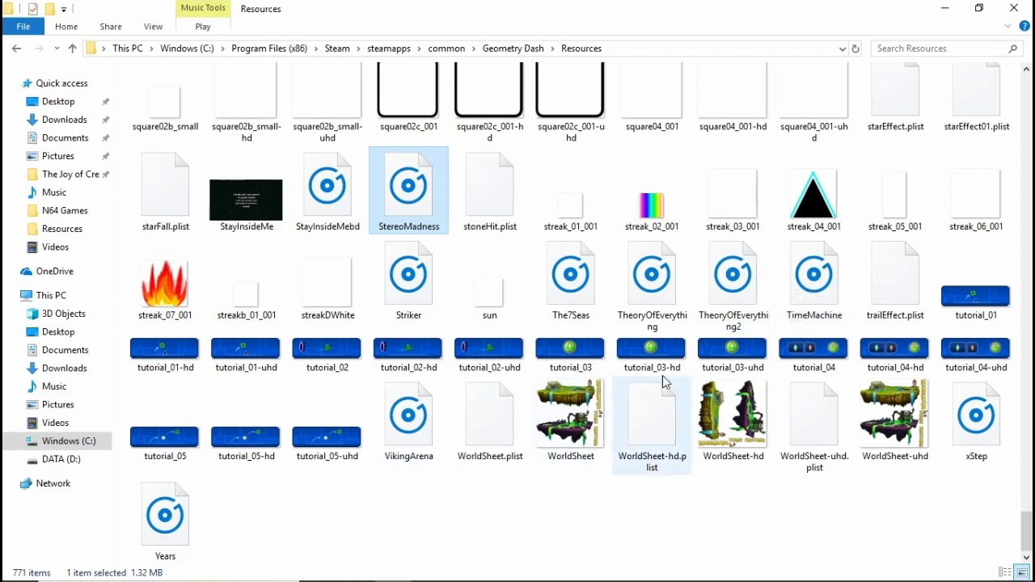
{"action": "left_click", "coordinate": [674, 279]}
{"action": "scroll", "coordinate": [674, 278], "scroll_direction": "up", "scroll_amount": 5}
{"action": "scroll", "coordinate": [673, 279], "scroll_direction": "up", "scroll_amount": 5}
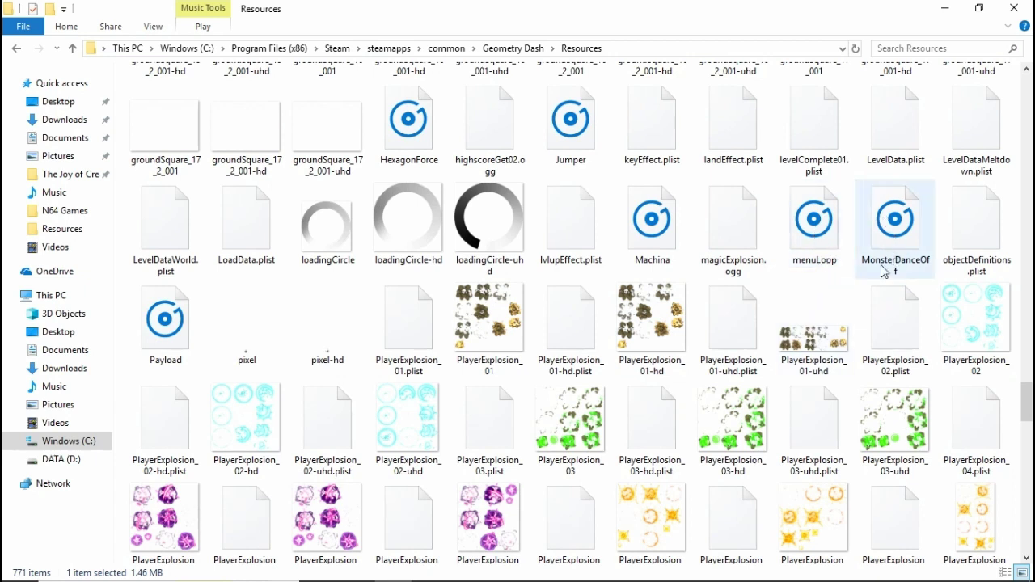
{"action": "left_click", "coordinate": [826, 234]}
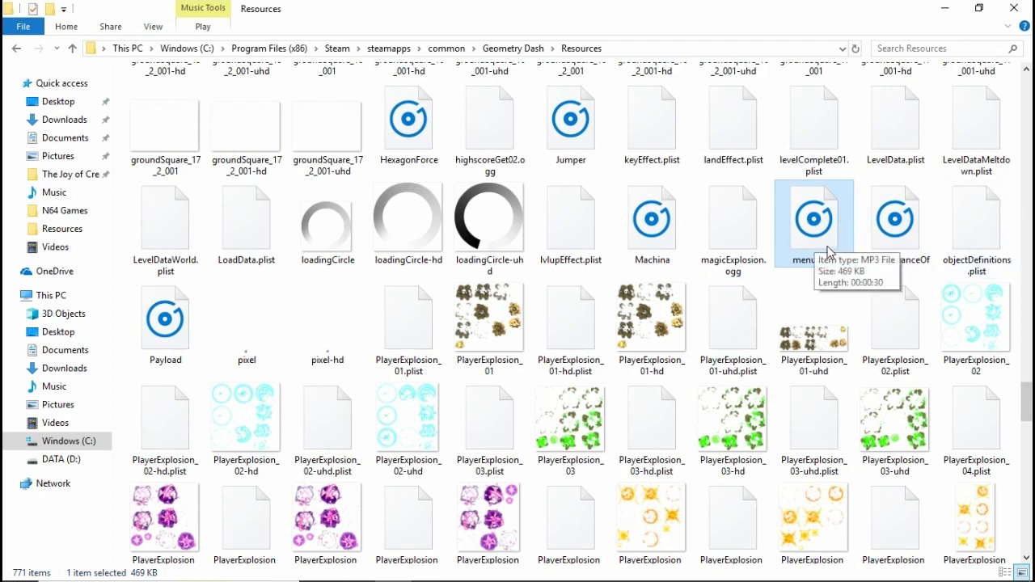
{"action": "double_click", "coordinate": [838, 242]}
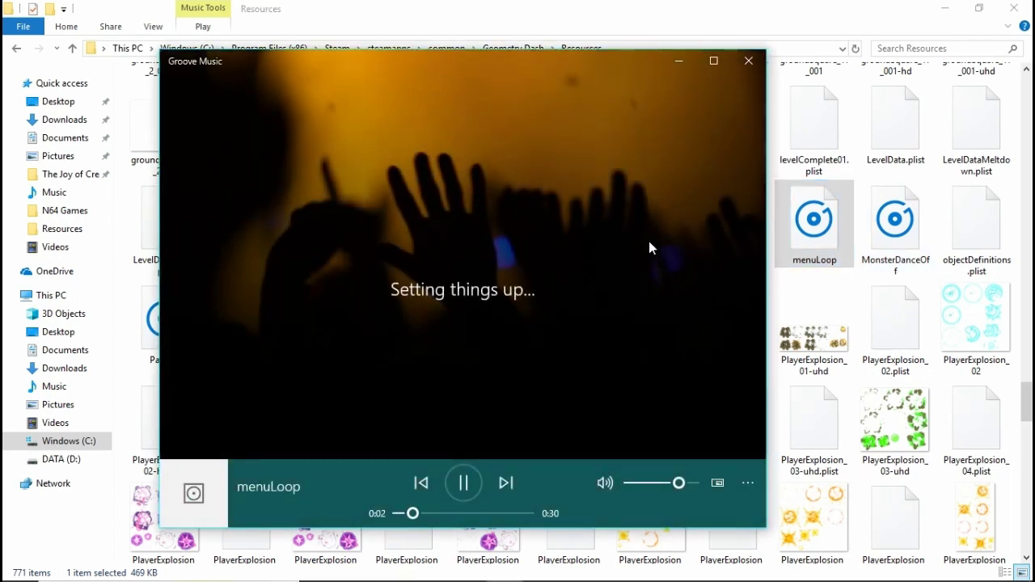
{"action": "left_click", "coordinate": [747, 63]}
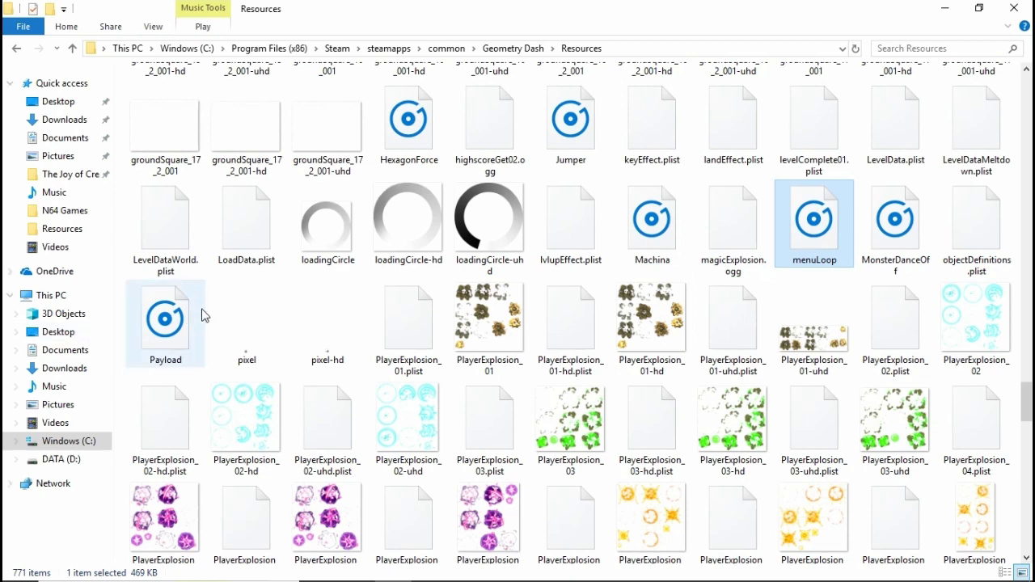
Step: Rename the Payload track to menuloop1
{"action": "left_click", "coordinate": [163, 336]}
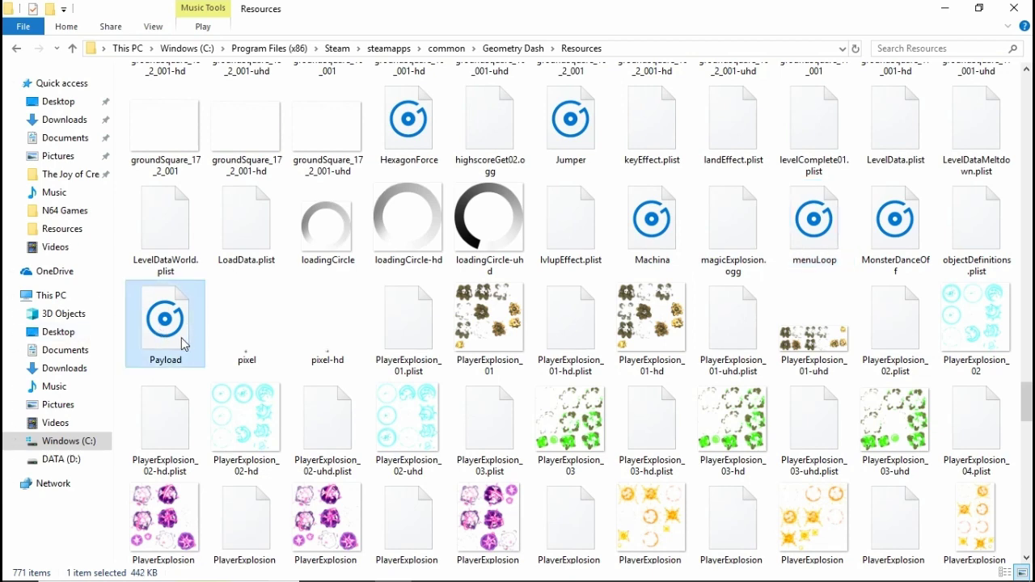
{"action": "right_click", "coordinate": [185, 344]}
{"action": "left_click", "coordinate": [187, 302]}
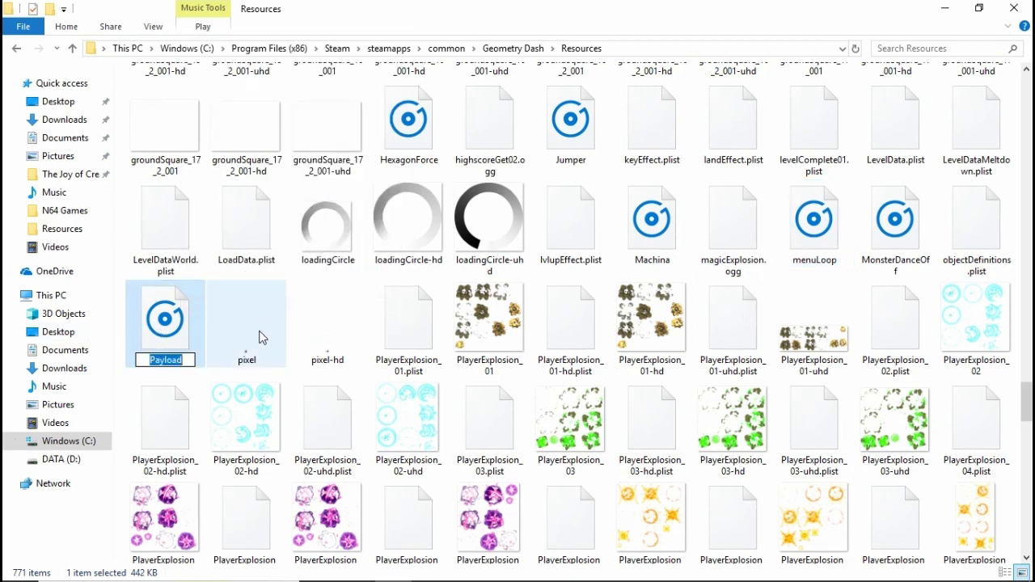
{"action": "type", "text": "menuloop1"}
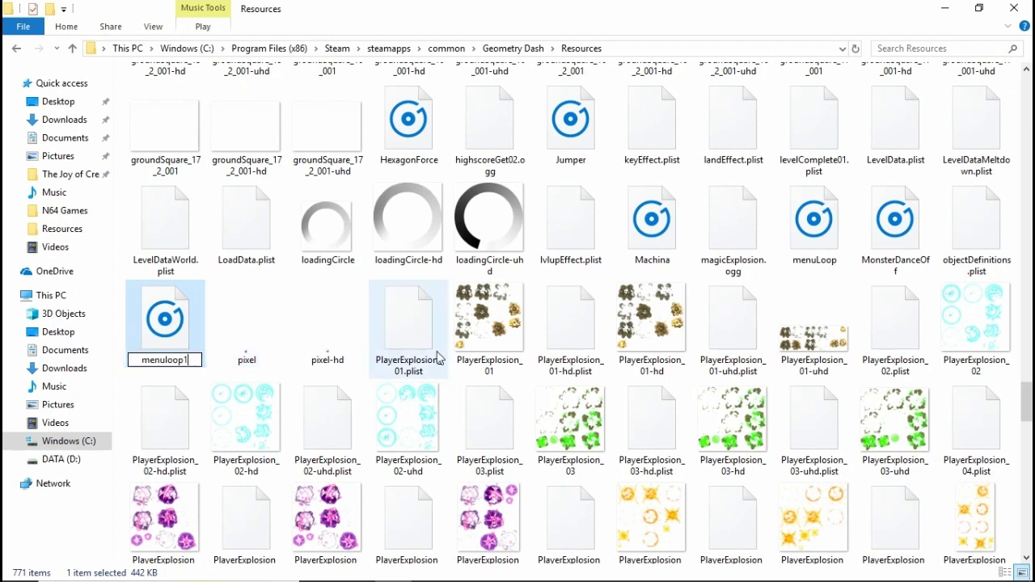
{"action": "key", "text": "Return"}
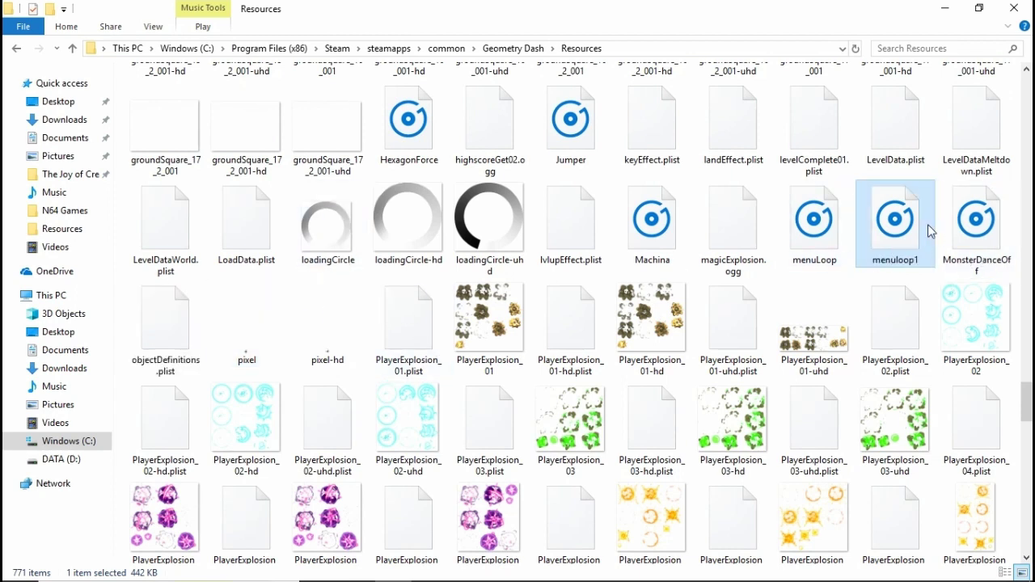
Step: Rename the original menuLoop track to menuLoop2
{"action": "left_click", "coordinate": [833, 261]}
{"action": "right_click", "coordinate": [837, 261]}
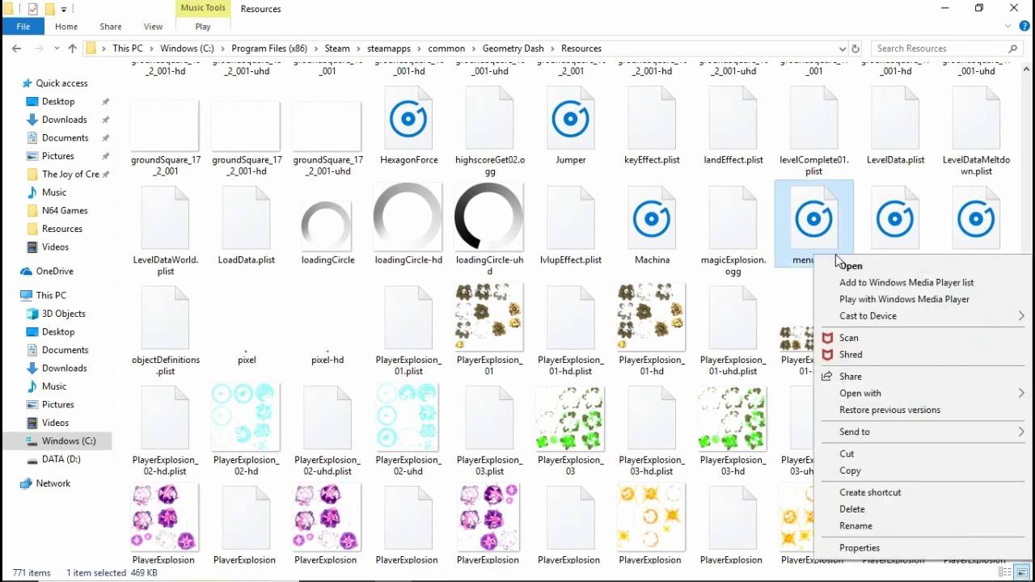
{"action": "left_click", "coordinate": [871, 525]}
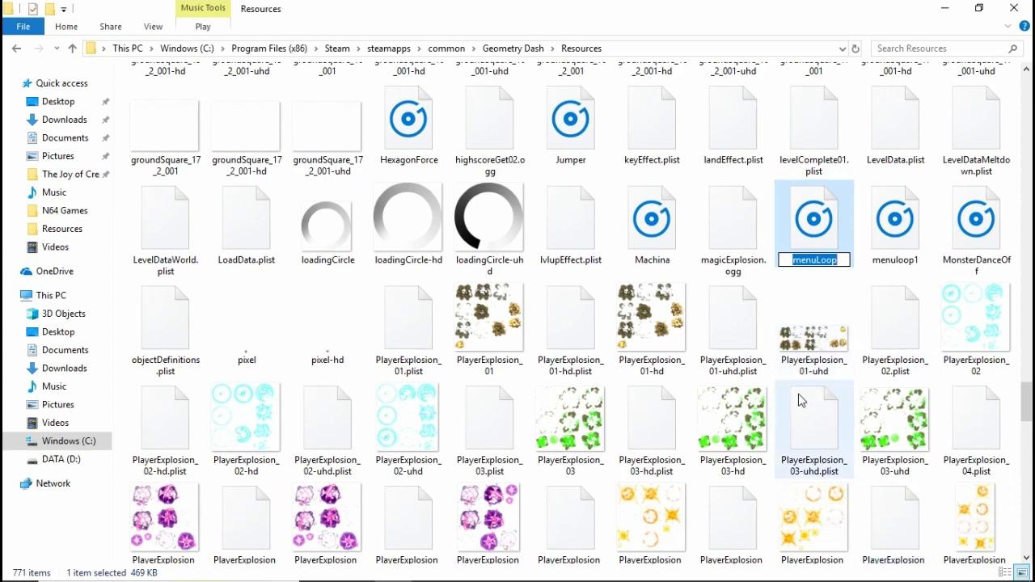
{"action": "left_click", "coordinate": [836, 261]}
{"action": "type", "text": "2"}
{"action": "key", "text": "Return"}
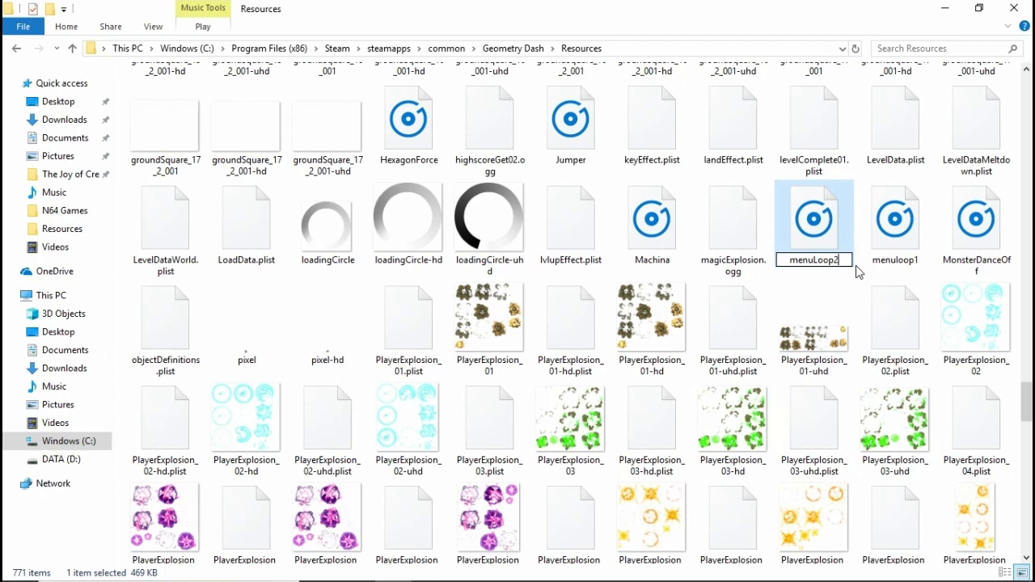
{"action": "left_click", "coordinate": [890, 234]}
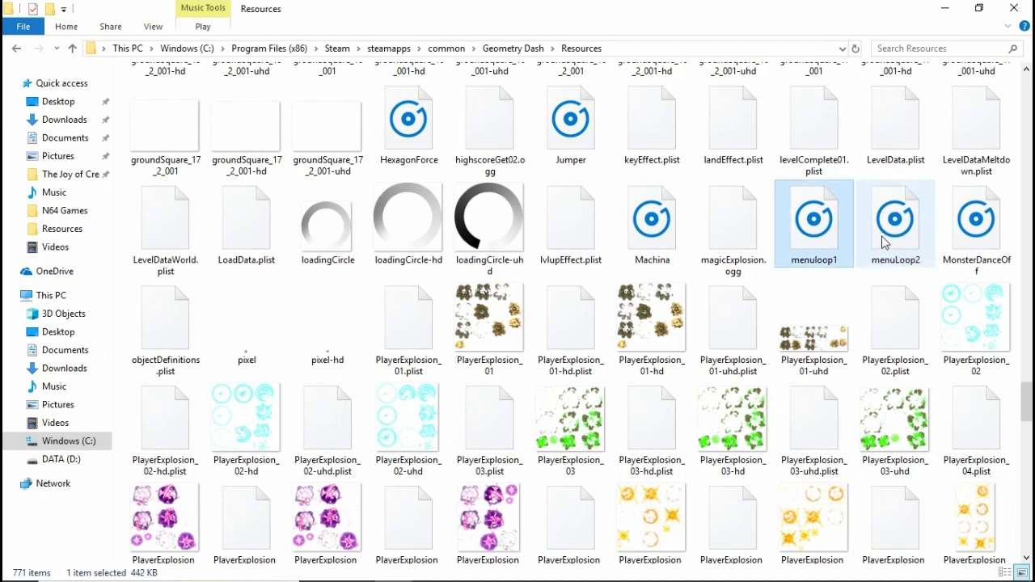
Step: Finalize the menuloop track name and rename menuLoop2 to machina23123
{"action": "left_click", "coordinate": [831, 264]}
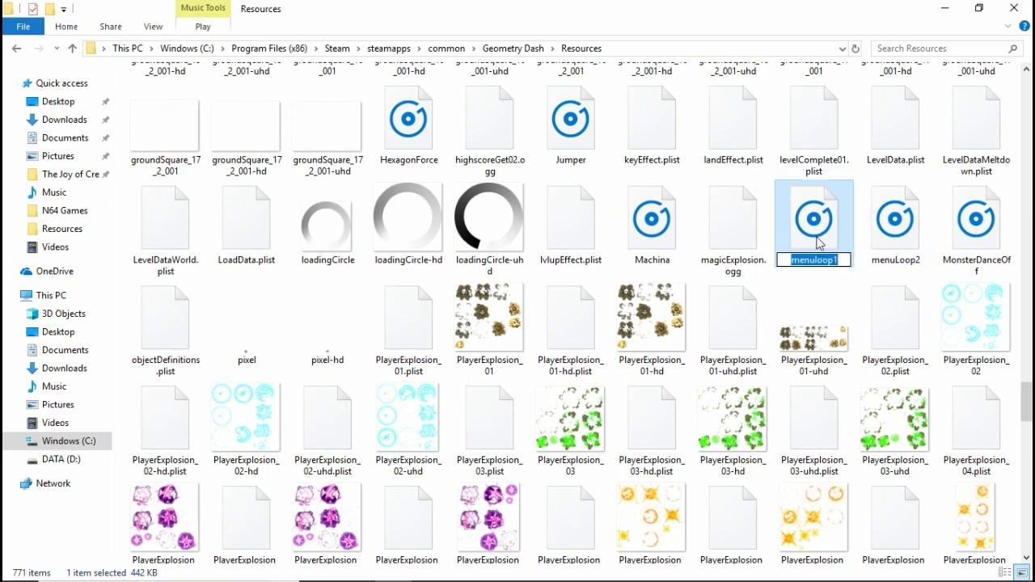
{"action": "key", "text": "Escape"}
{"action": "right_click", "coordinate": [836, 232]}
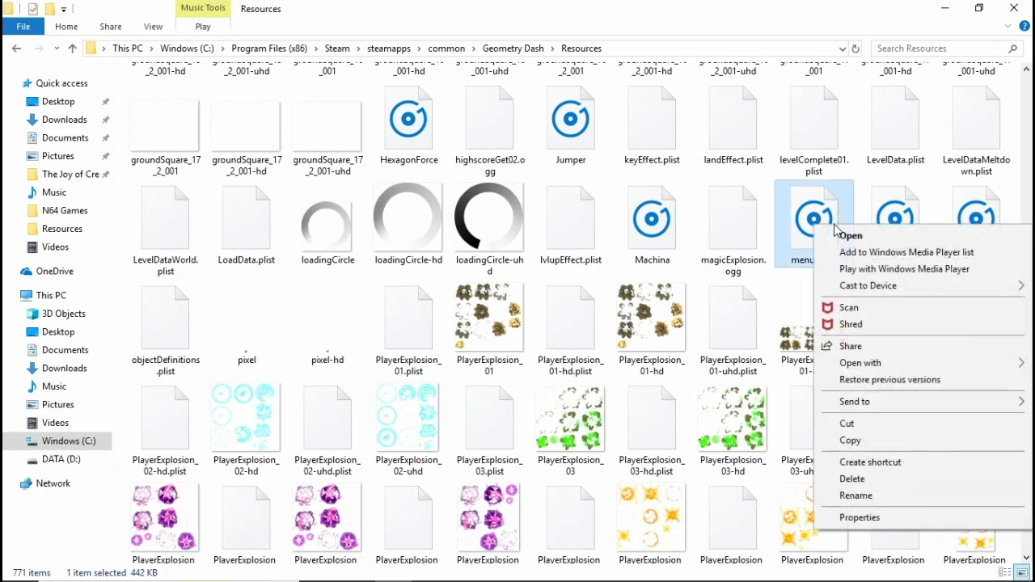
{"action": "left_click", "coordinate": [854, 495]}
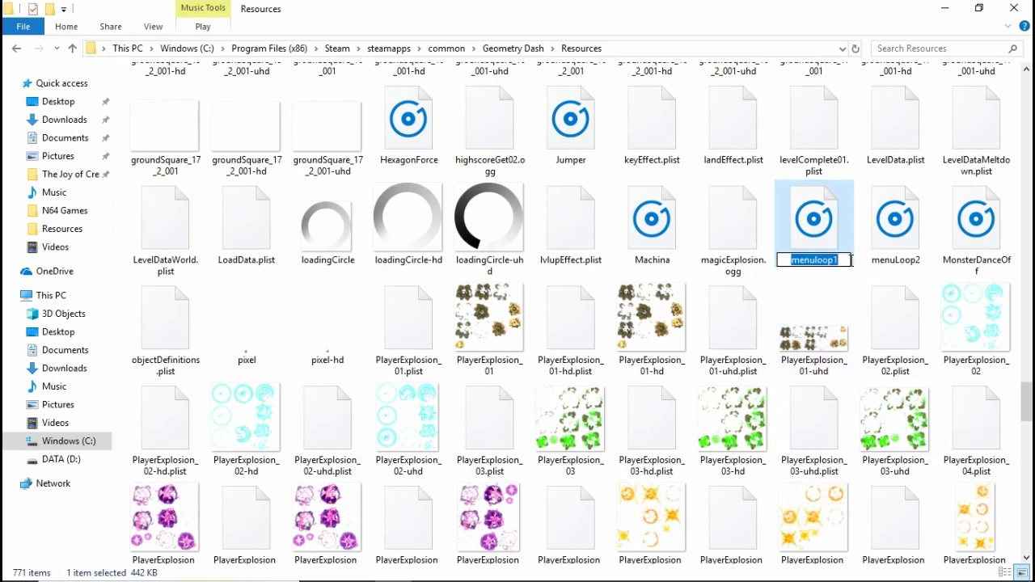
{"action": "key", "text": "End"}
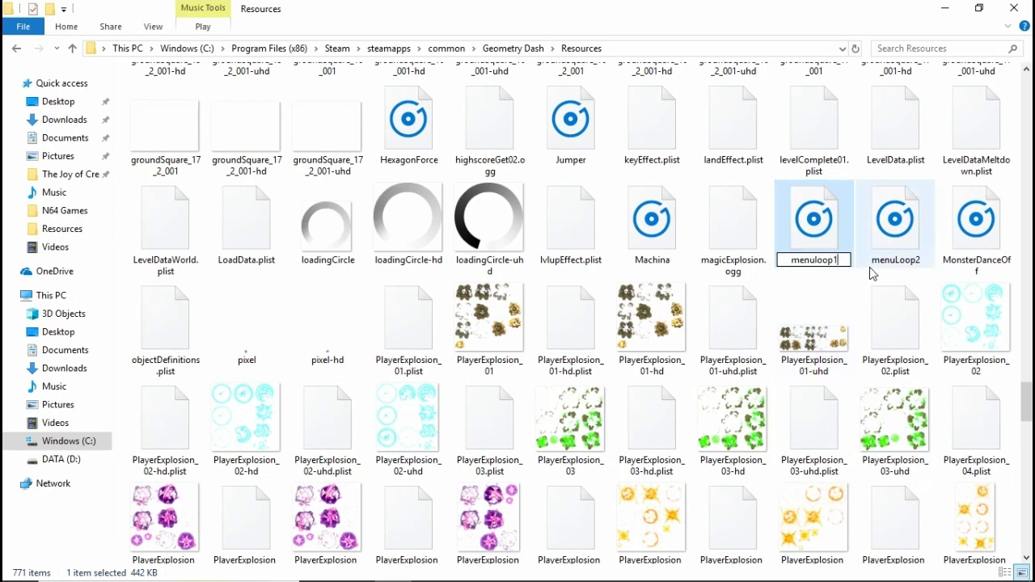
{"action": "left_click", "coordinate": [897, 276]}
{"action": "right_click", "coordinate": [899, 255]}
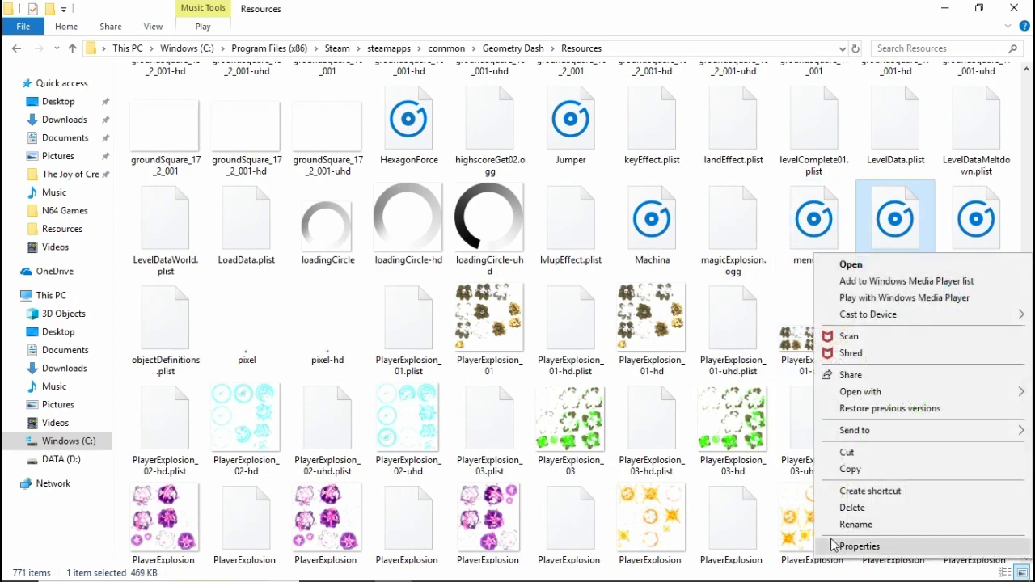
{"action": "left_click", "coordinate": [855, 524]}
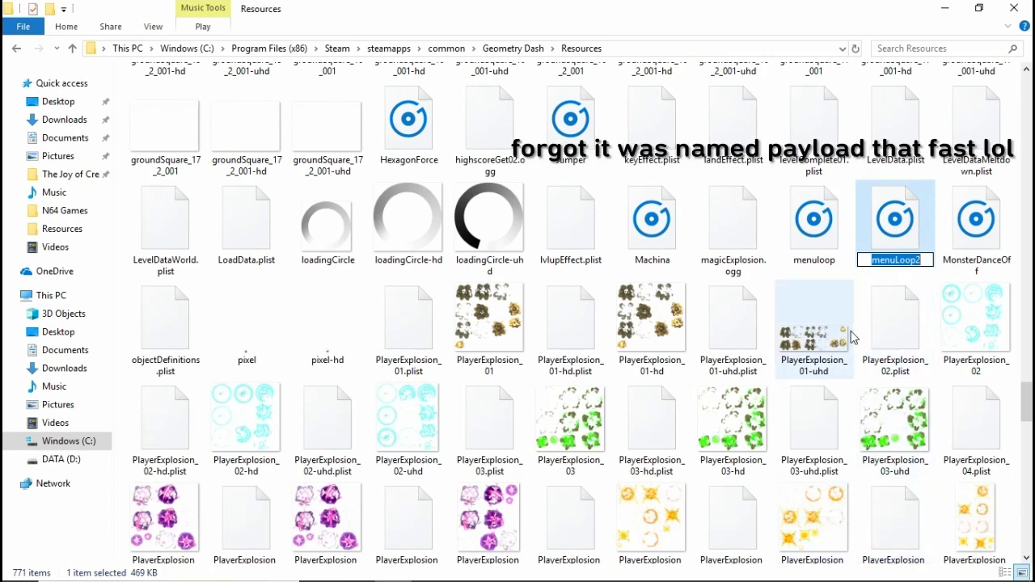
{"action": "type", "text": "machina"}
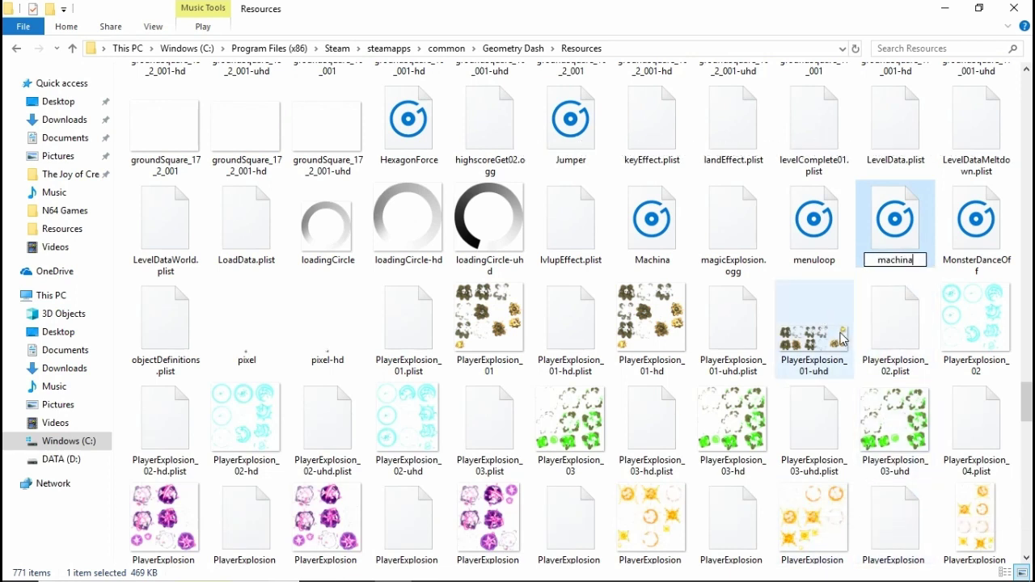
{"action": "type", "text": "23123"}
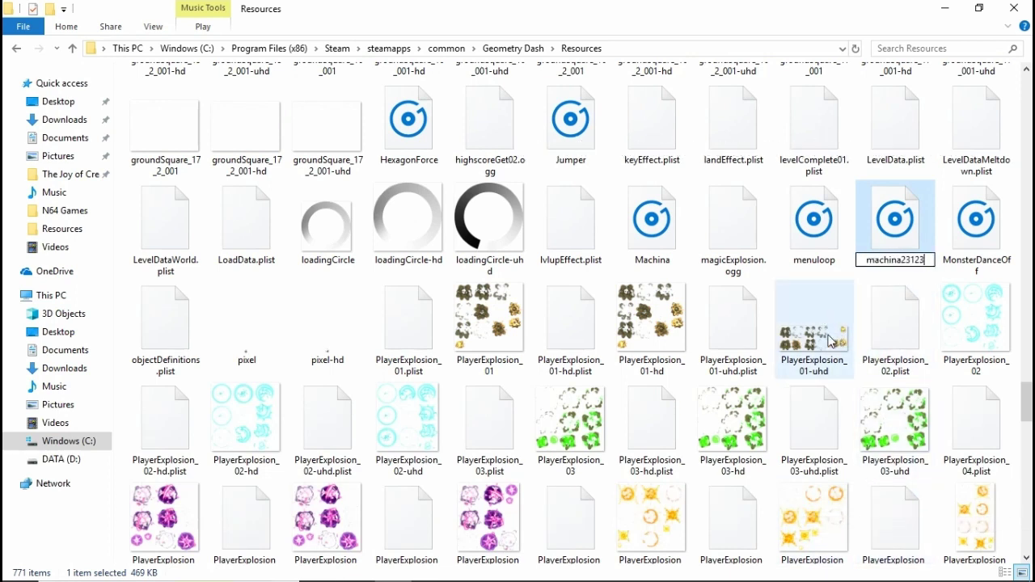
{"action": "key", "text": "Tab"}
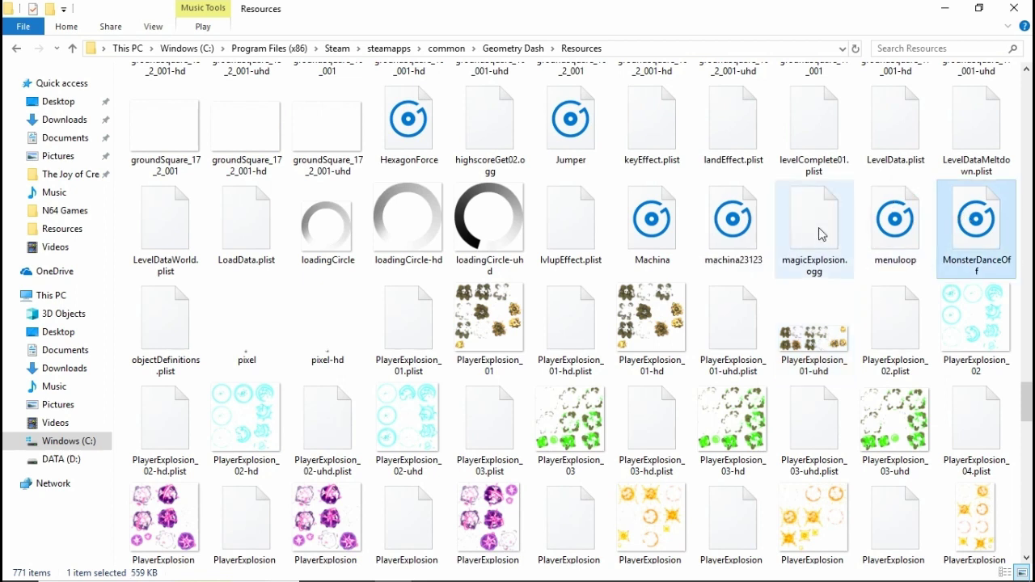
{"action": "left_click", "coordinate": [896, 242]}
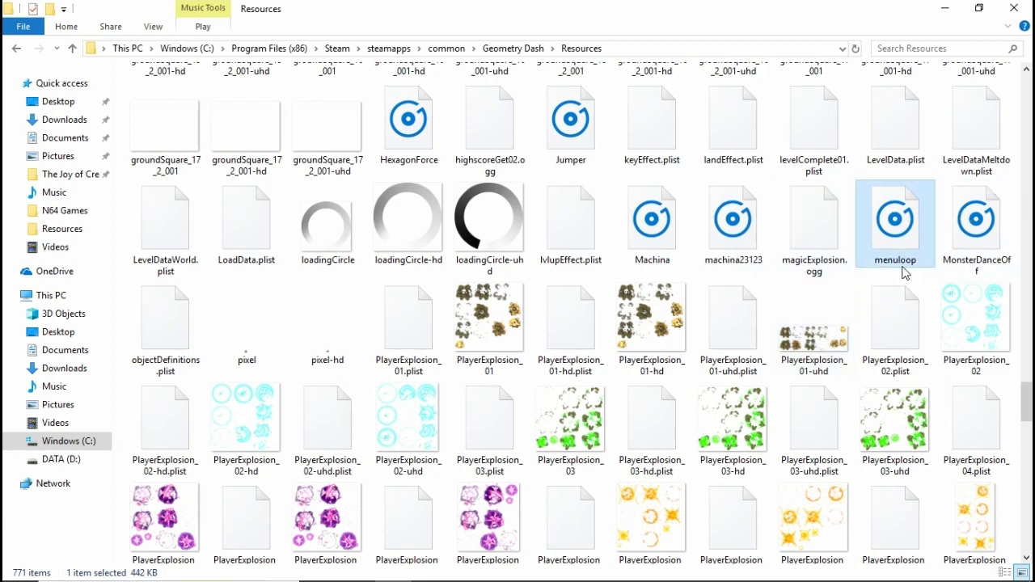
Step: Play the renamed 28-second menuloop track in Groove Music, then close the player
{"action": "double_click", "coordinate": [907, 234]}
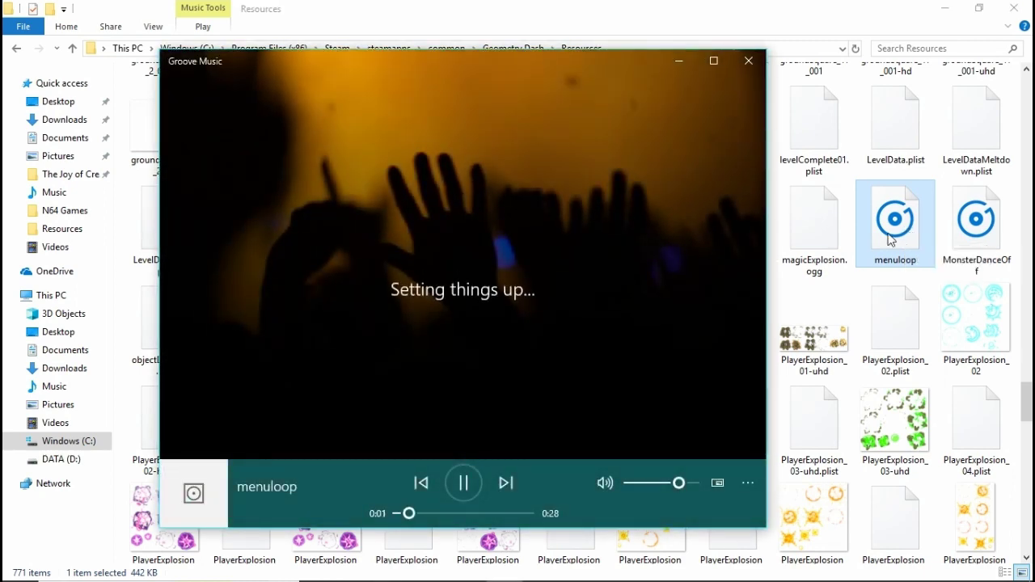
{"action": "left_click", "coordinate": [749, 61]}
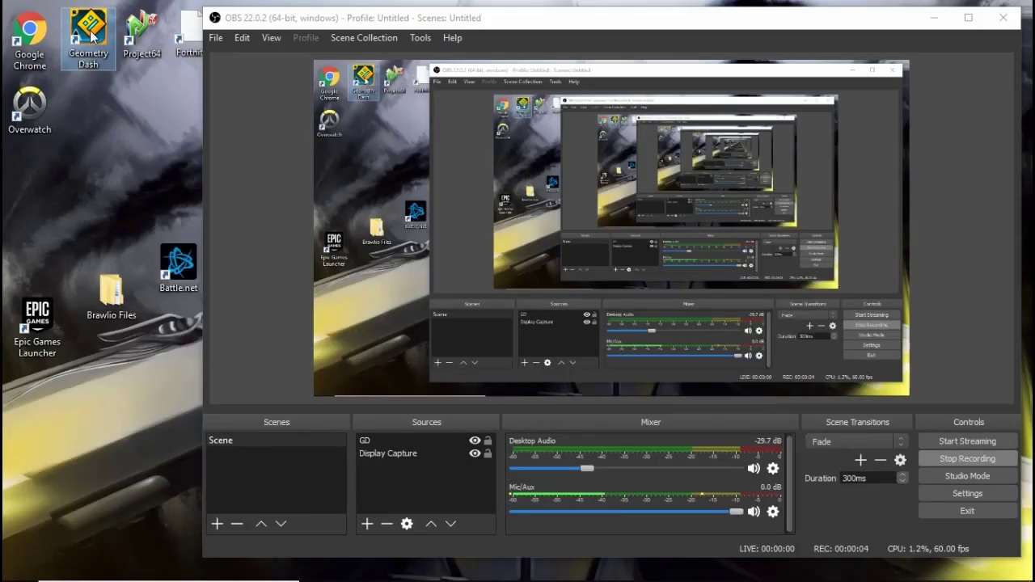
Step: Launch Geometry Dash from its desktop shortcut to the main menu, then open File Explorer
{"action": "double_click", "coordinate": [100, 55]}
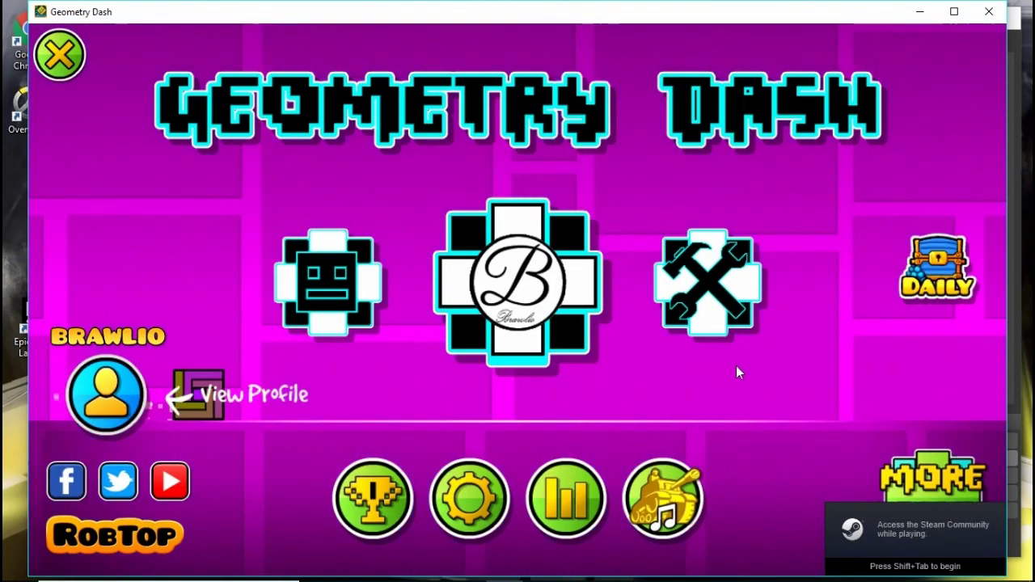
{"action": "key", "text": "super+e"}
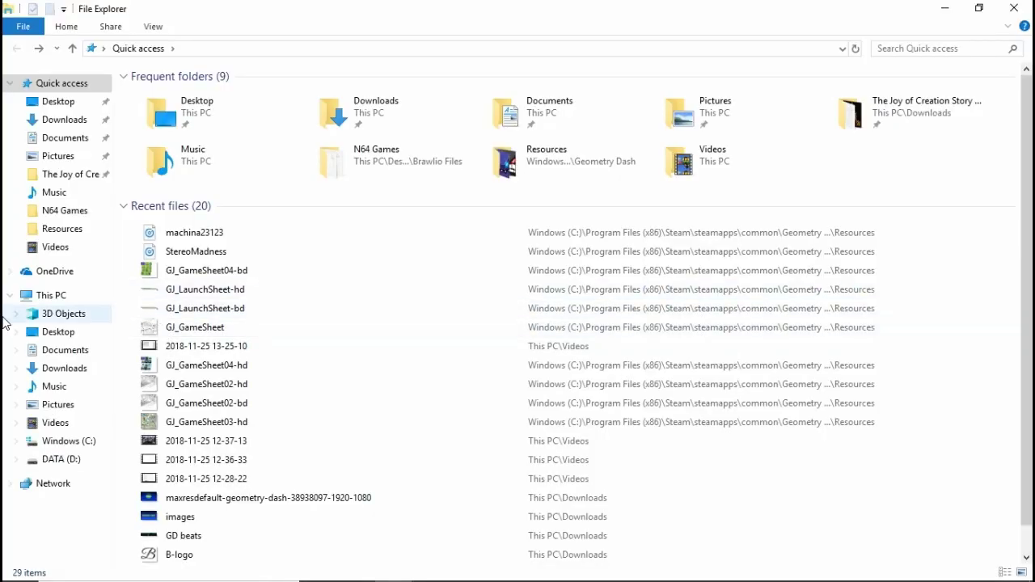
{"action": "left_click", "coordinate": [70, 444]}
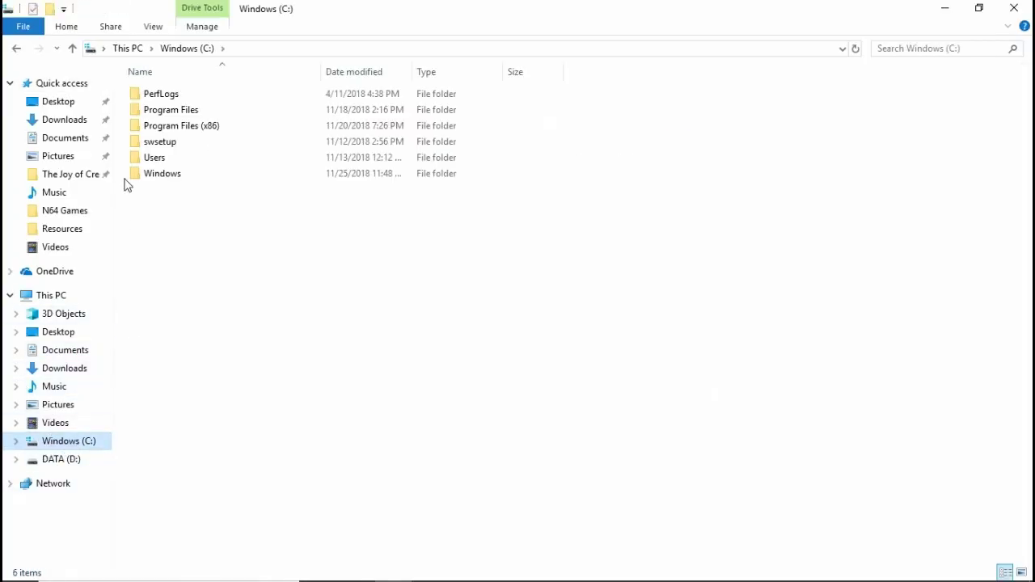
{"action": "double_click", "coordinate": [222, 132]}
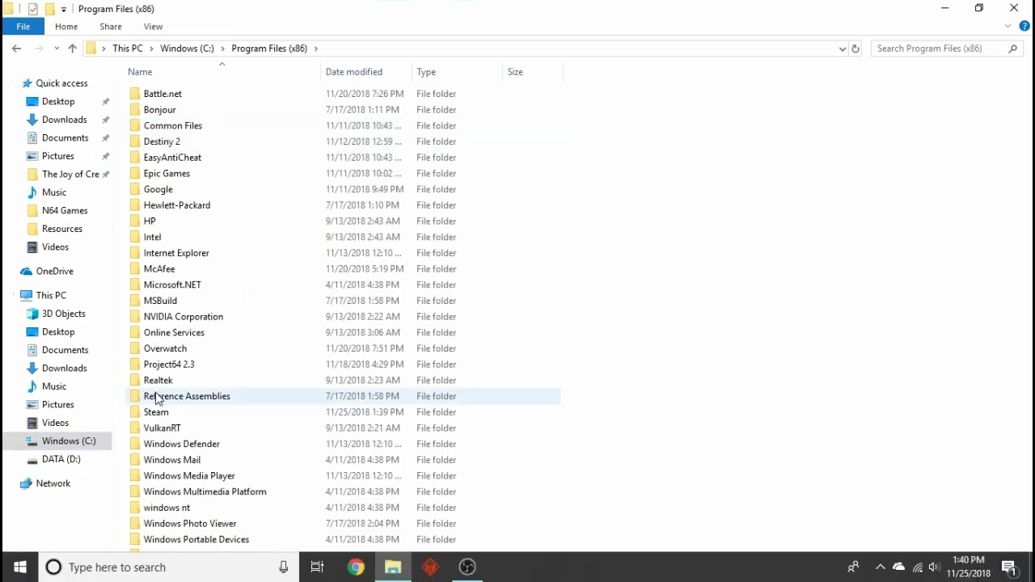
{"action": "left_click", "coordinate": [182, 414]}
{"action": "double_click", "coordinate": [181, 414]}
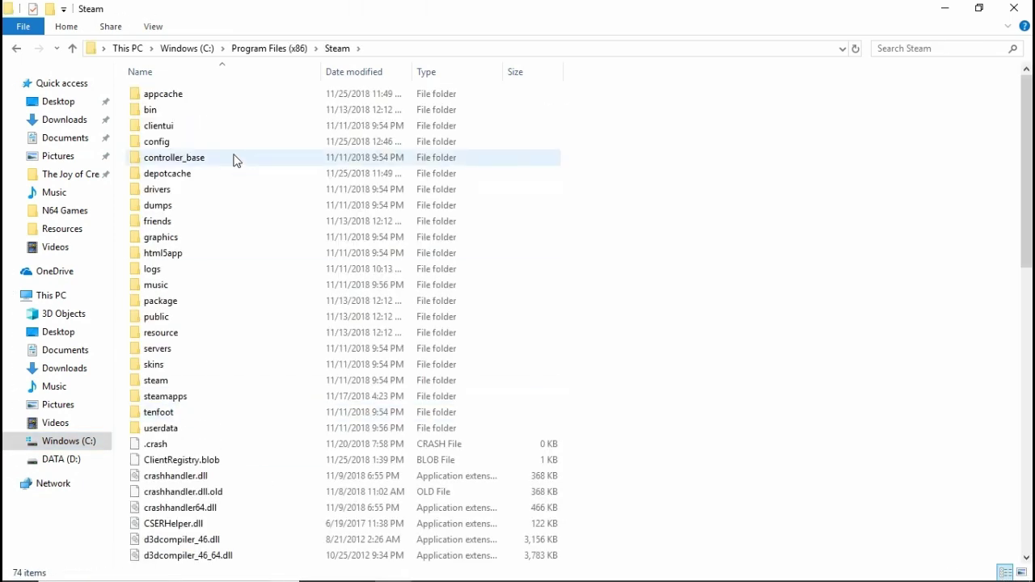
{"action": "double_click", "coordinate": [175, 396]}
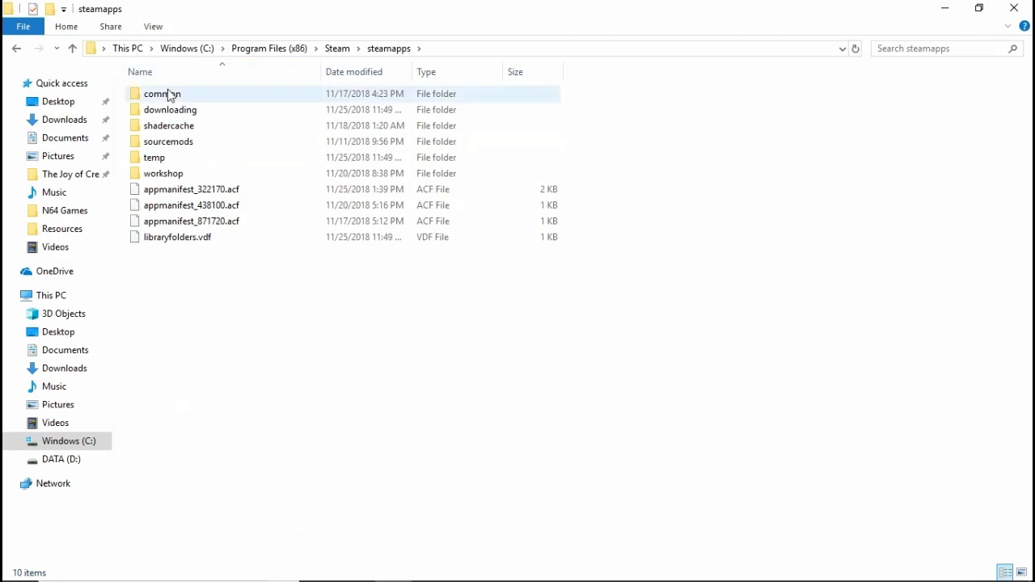
{"action": "double_click", "coordinate": [169, 95]}
{"action": "double_click", "coordinate": [194, 98]}
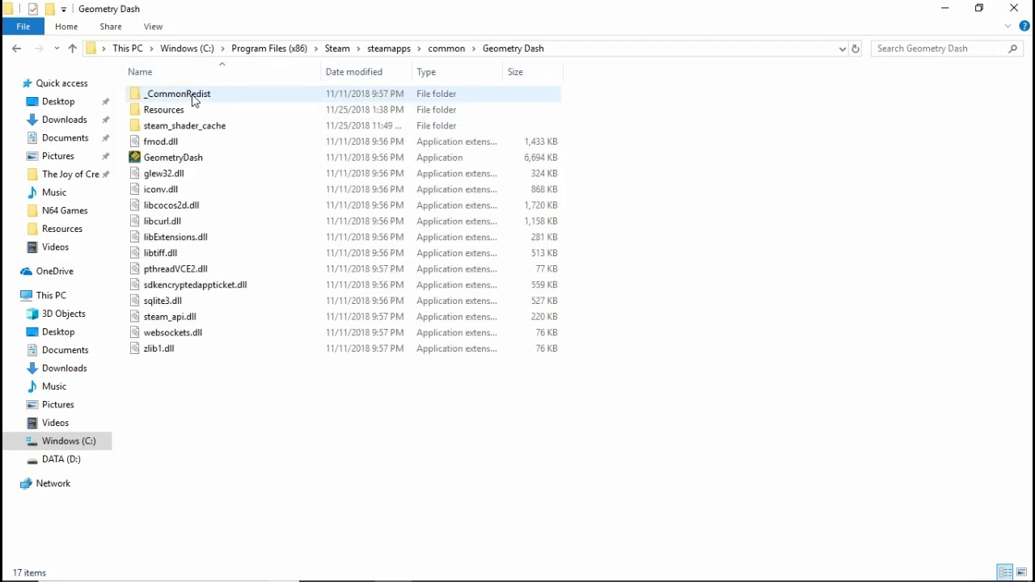
{"action": "double_click", "coordinate": [202, 108]}
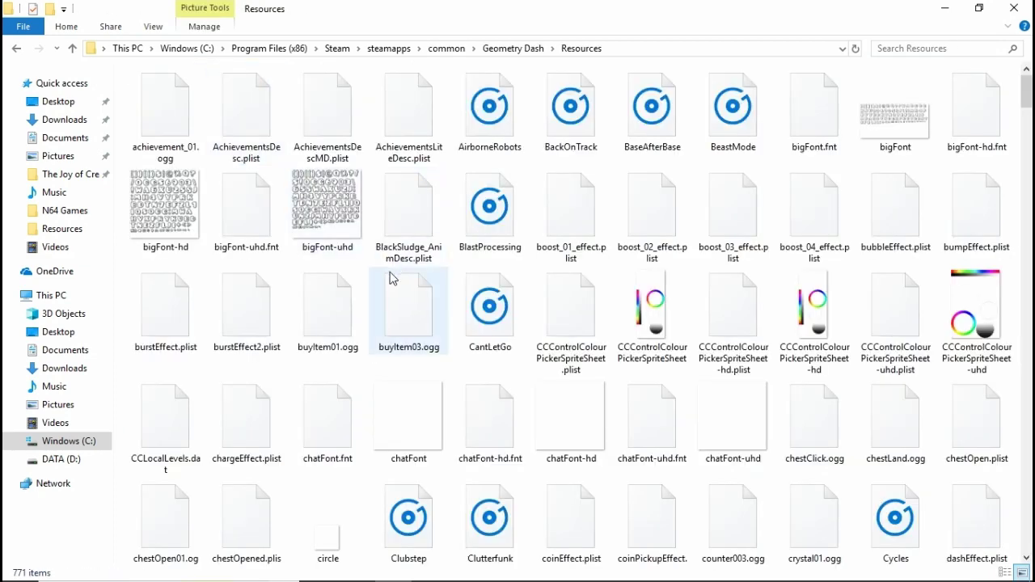
{"action": "scroll", "coordinate": [405, 242], "scroll_direction": "down", "scroll_amount": 15}
{"action": "scroll", "coordinate": [409, 232], "scroll_direction": "up", "scroll_amount": 3}
{"action": "scroll", "coordinate": [410, 232], "scroll_direction": "down", "scroll_amount": 8}
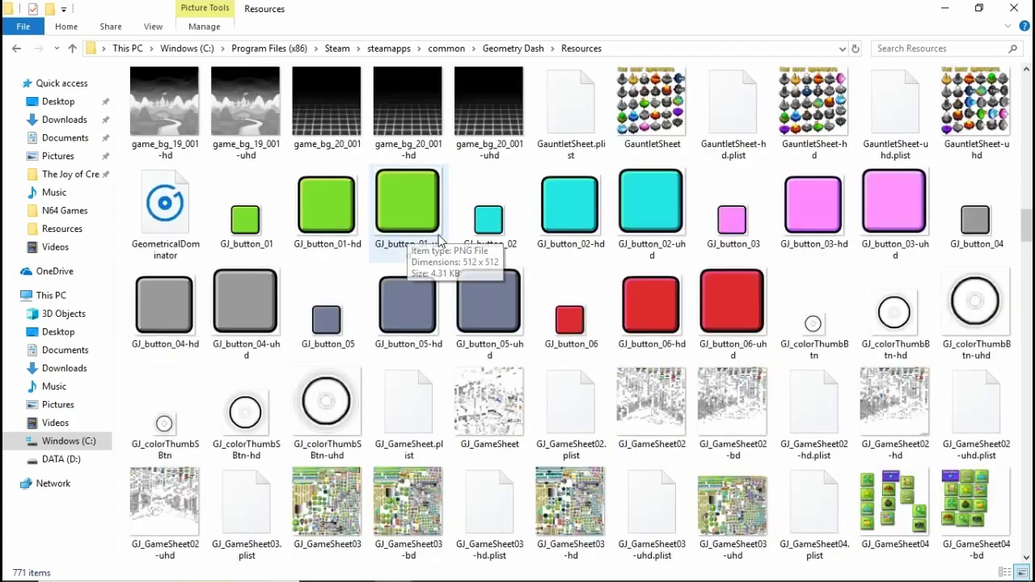
{"action": "scroll", "coordinate": [458, 239], "scroll_direction": "down", "scroll_amount": 20}
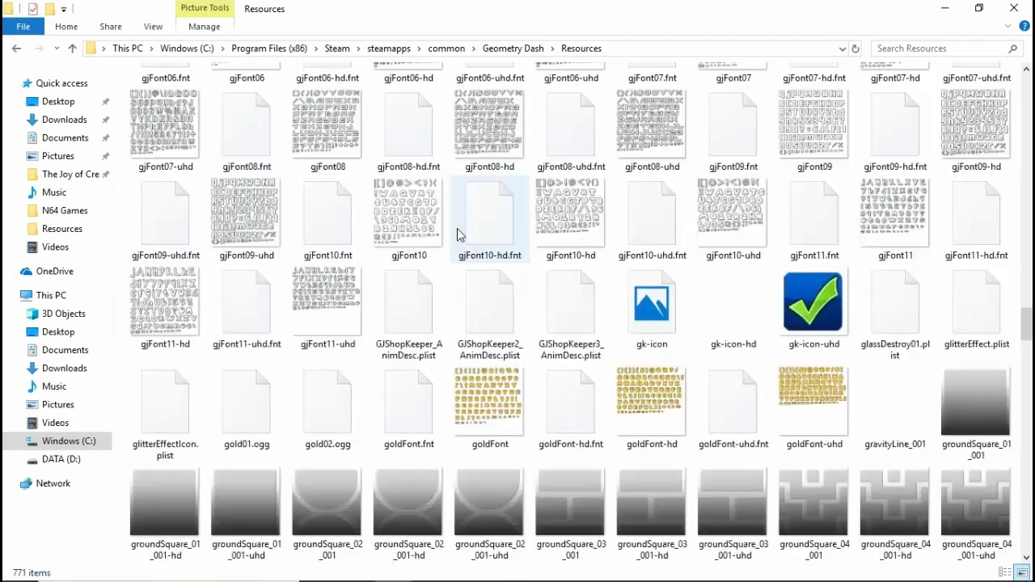
{"action": "scroll", "coordinate": [734, 278], "scroll_direction": "down", "scroll_amount": 10}
{"action": "scroll", "coordinate": [734, 278], "scroll_direction": "up", "scroll_amount": 9}
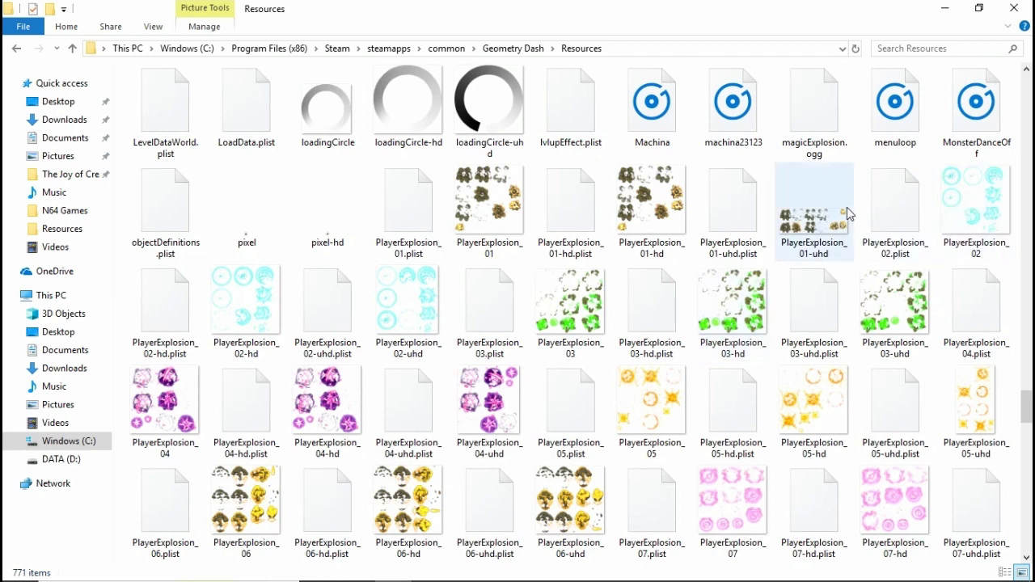
{"action": "scroll", "coordinate": [727, 214], "scroll_direction": "down", "scroll_amount": 6}
{"action": "scroll", "coordinate": [722, 218], "scroll_direction": "down", "scroll_amount": 6}
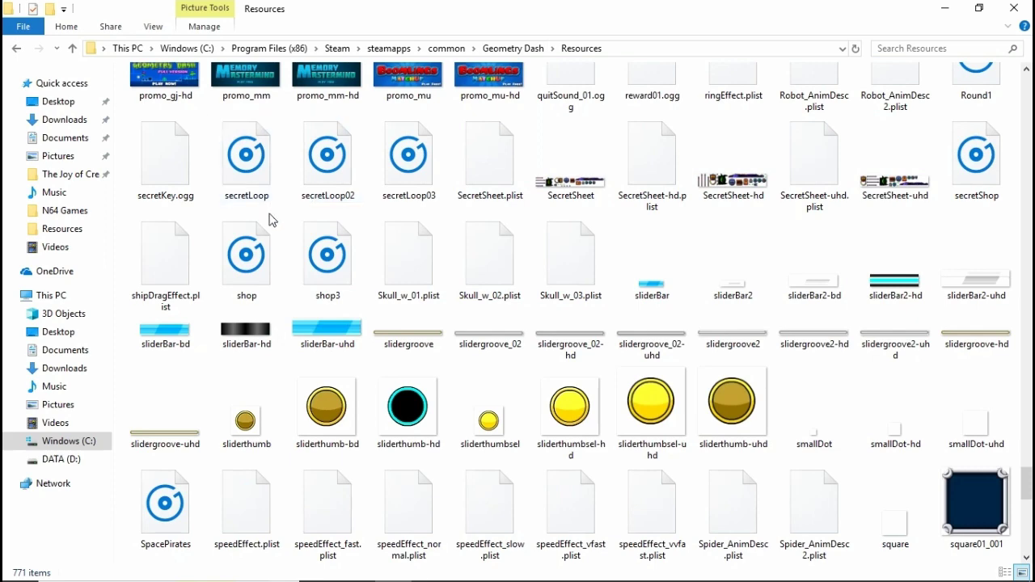
{"action": "scroll", "coordinate": [269, 290], "scroll_direction": "down", "scroll_amount": 6}
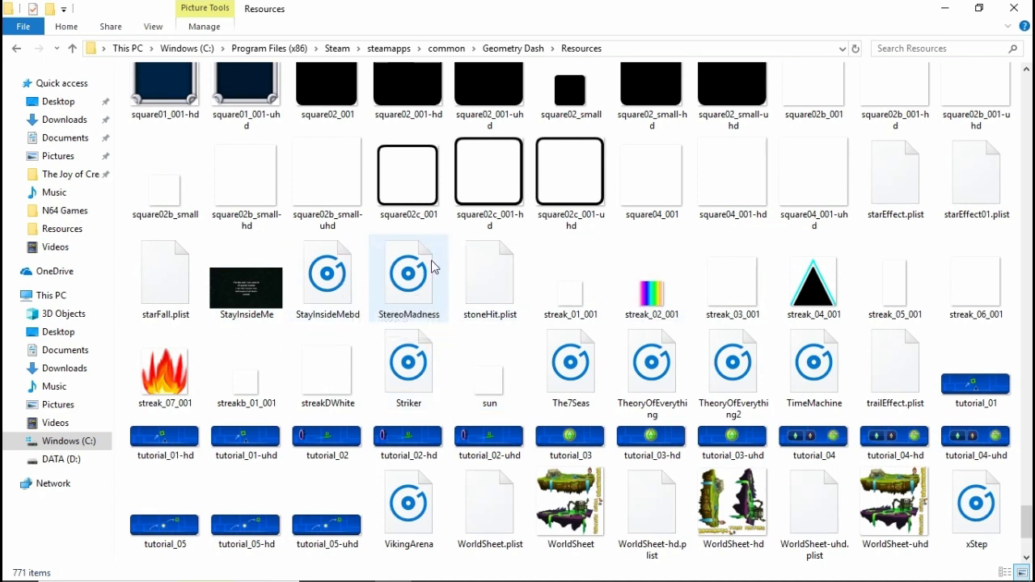
{"action": "mouse_move", "coordinate": [434, 263]}
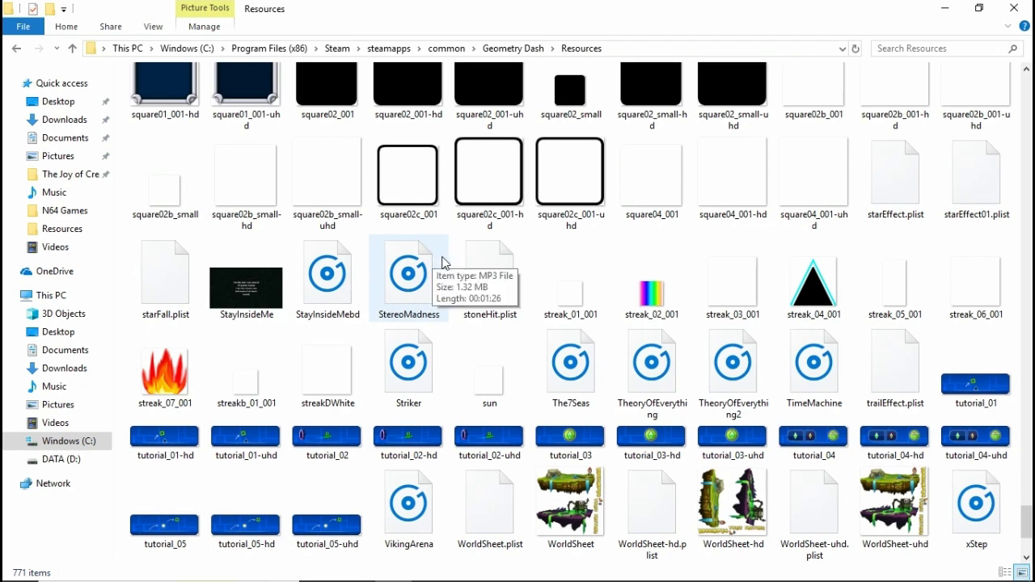
{"action": "scroll", "coordinate": [443, 265], "scroll_direction": "down", "scroll_amount": 1}
{"action": "scroll", "coordinate": [443, 265], "scroll_direction": "up", "scroll_amount": 10}
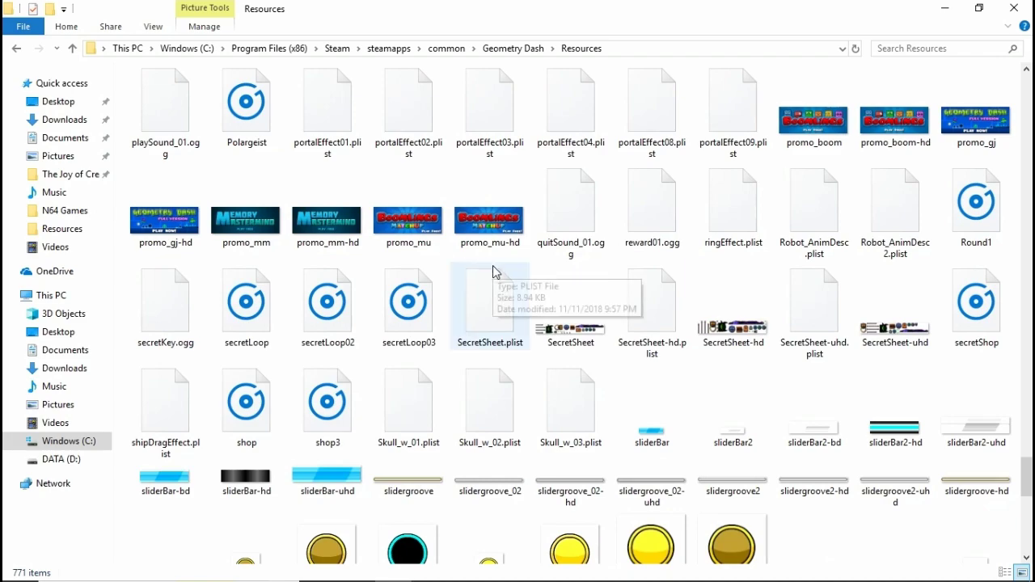
{"action": "scroll", "coordinate": [495, 272], "scroll_direction": "up", "scroll_amount": 10}
{"action": "scroll", "coordinate": [496, 273], "scroll_direction": "up", "scroll_amount": 3}
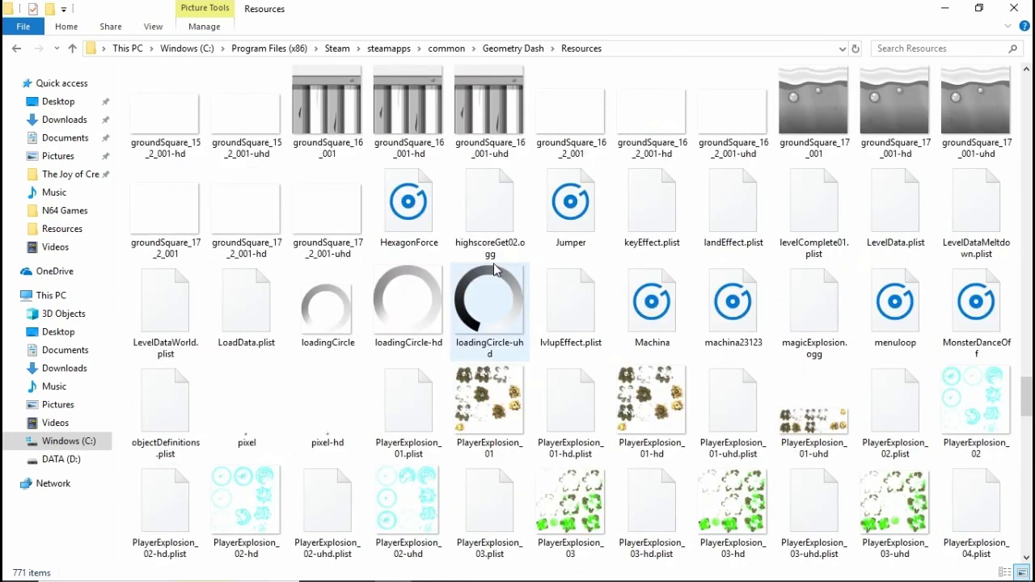
{"action": "scroll", "coordinate": [496, 270], "scroll_direction": "down", "scroll_amount": 15}
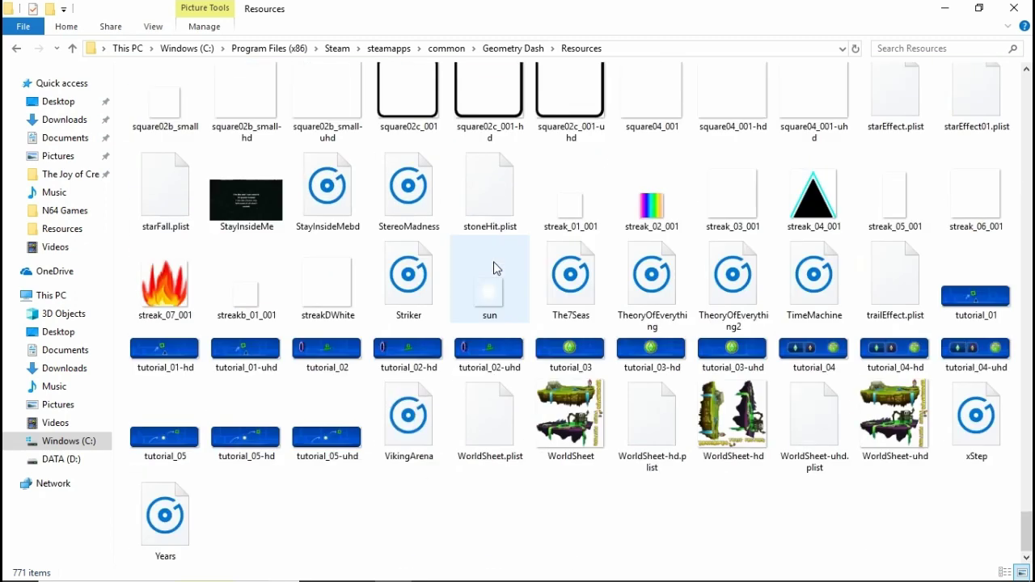
{"action": "double_click", "coordinate": [364, 232]}
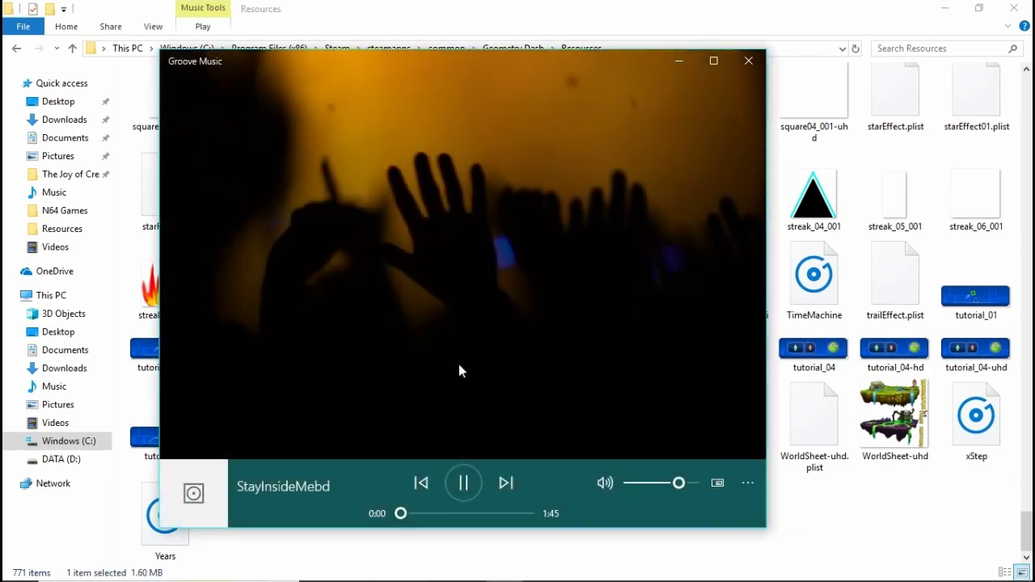
{"action": "left_click", "coordinate": [747, 65]}
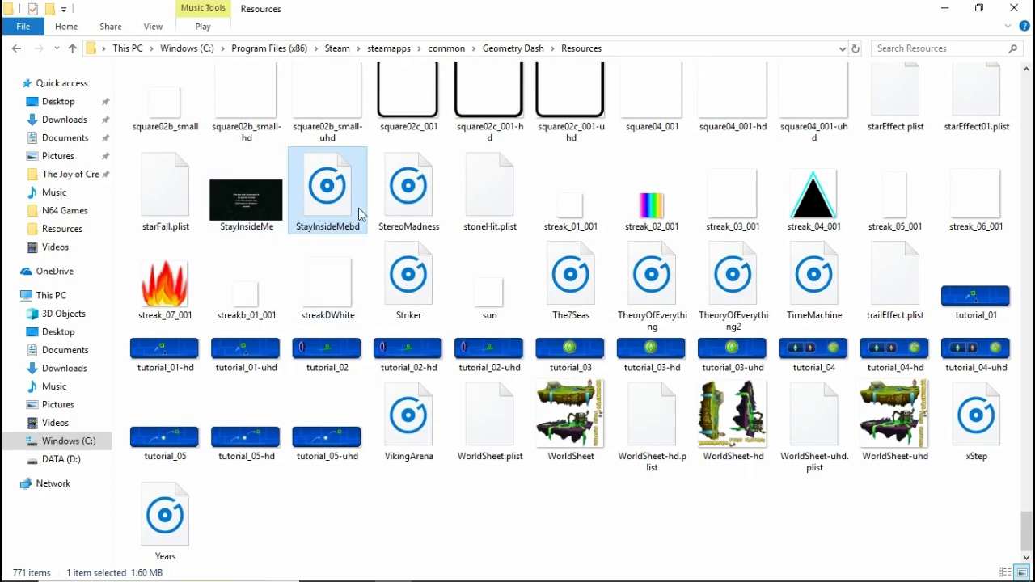
{"action": "left_click", "coordinate": [259, 232]}
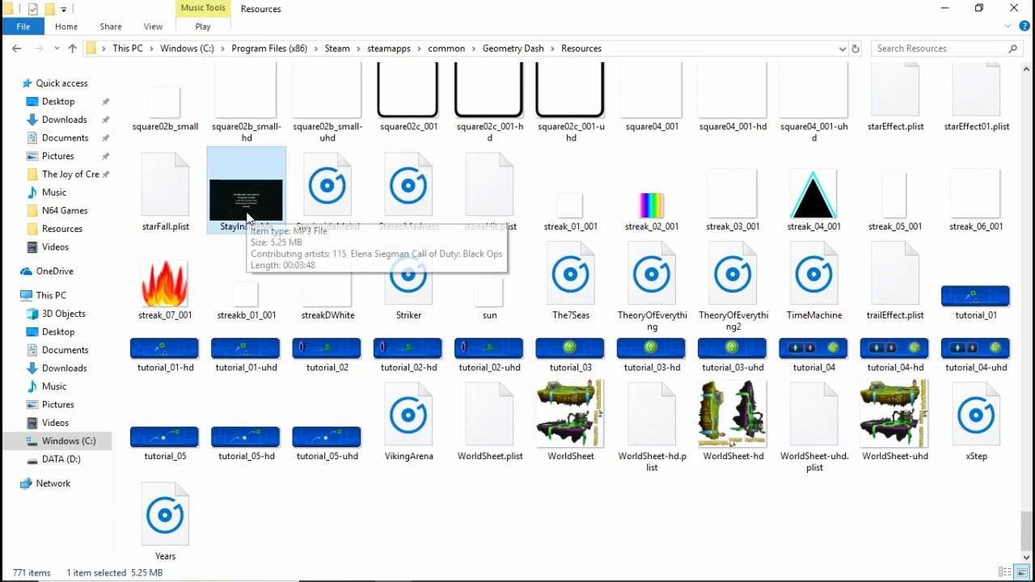
{"action": "double_click", "coordinate": [249, 215]}
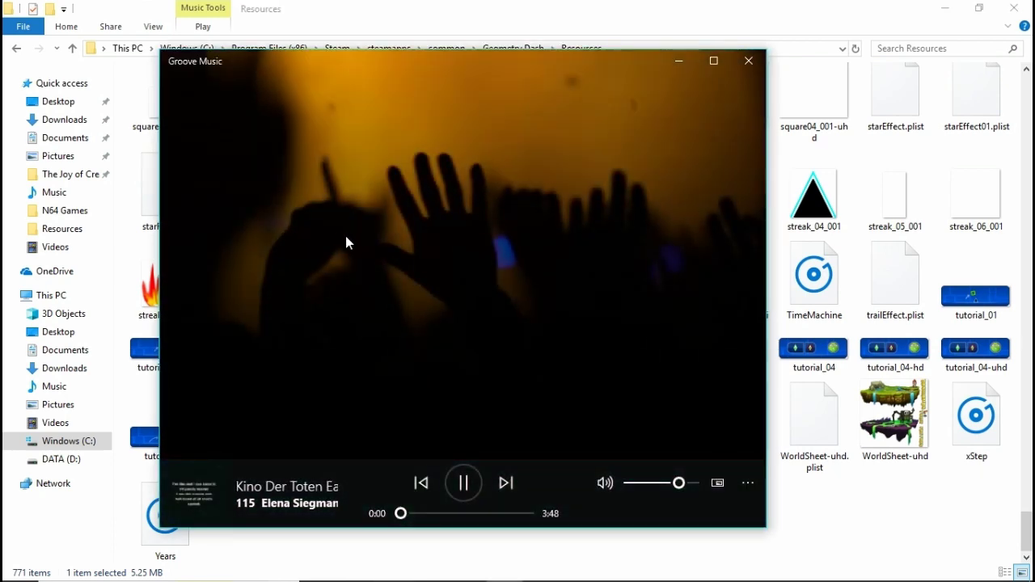
{"action": "left_click", "coordinate": [467, 484]}
{"action": "left_click", "coordinate": [756, 62]}
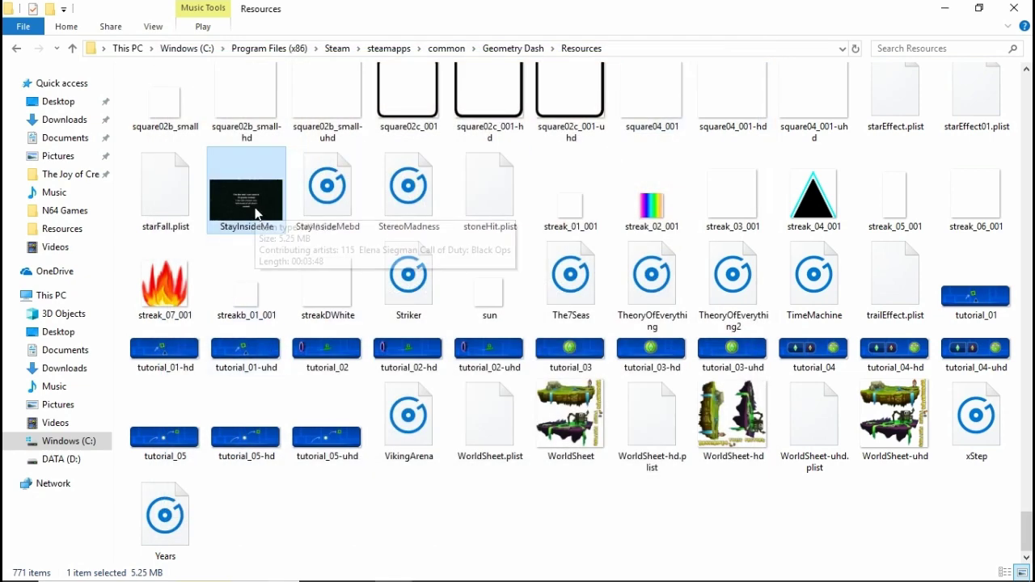
{"action": "left_click", "coordinate": [324, 209]}
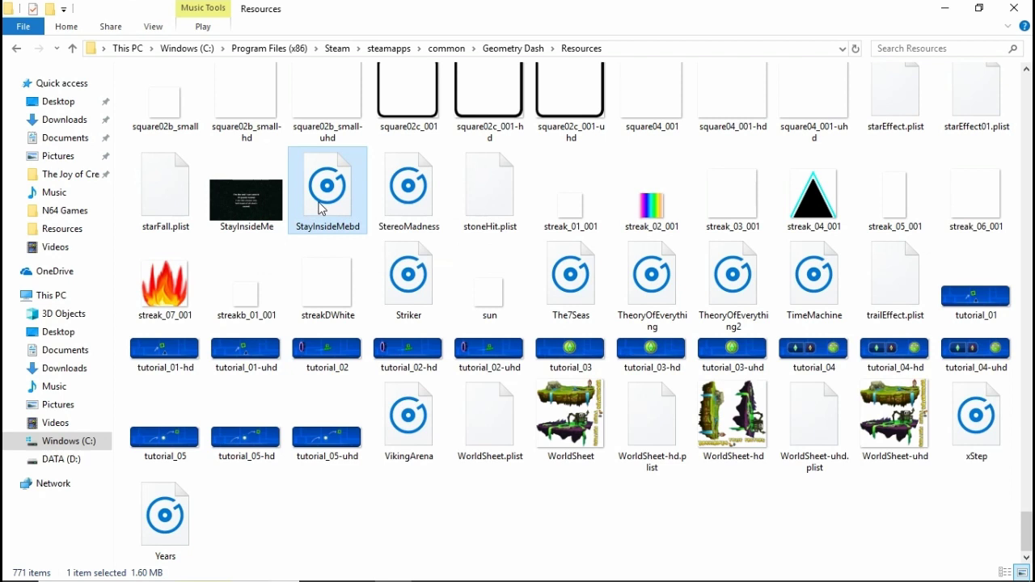
{"action": "left_click", "coordinate": [265, 226]}
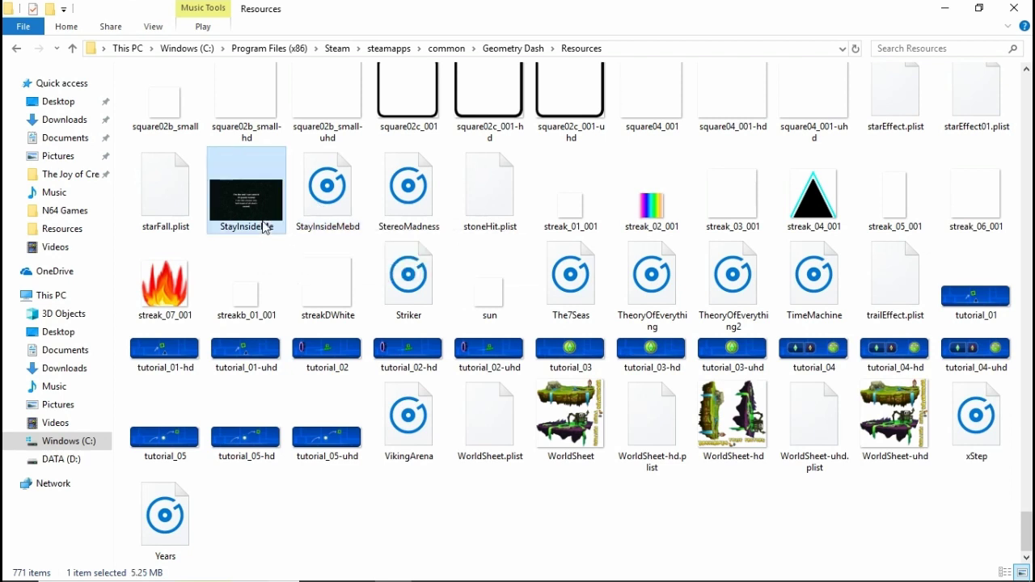
{"action": "left_click", "coordinate": [338, 234]}
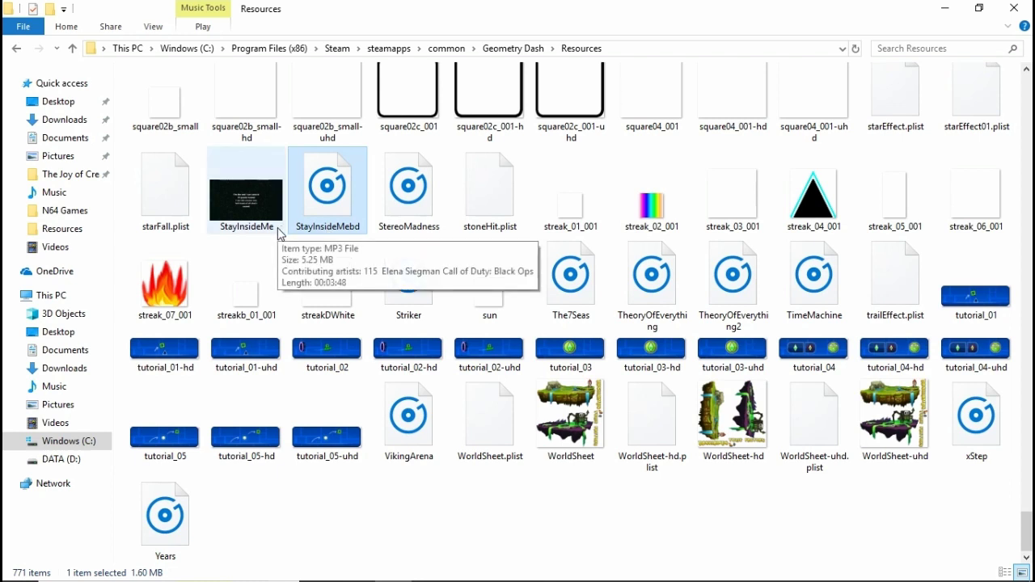
{"action": "left_click", "coordinate": [279, 232]}
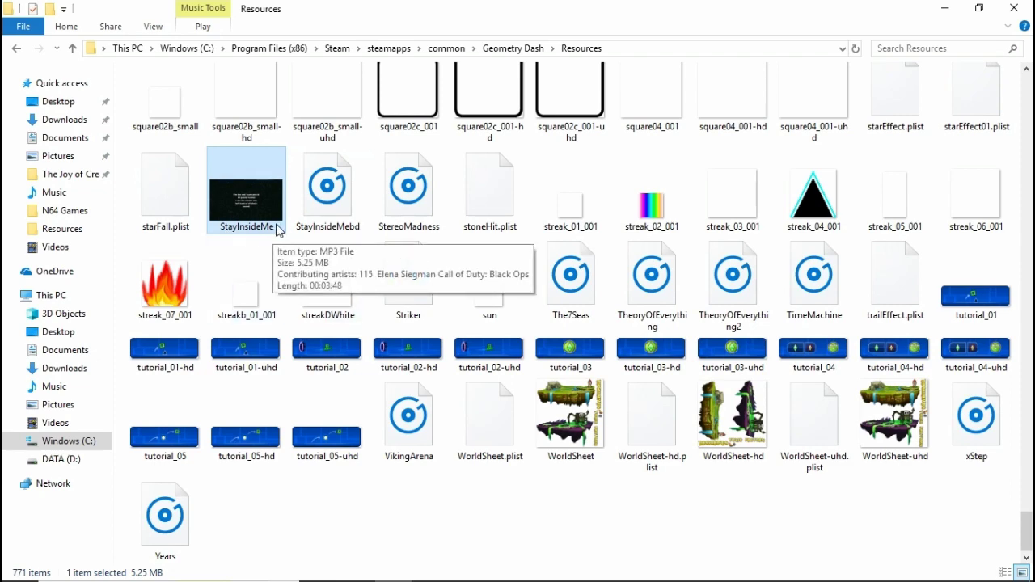
{"action": "scroll", "coordinate": [278, 231], "scroll_direction": "up", "scroll_amount": 3}
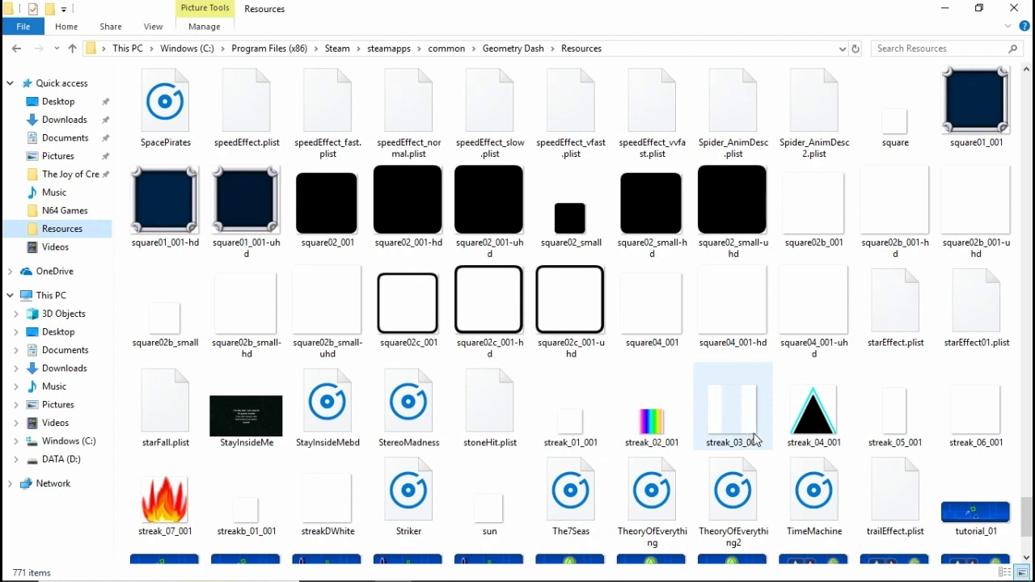
Step: Select the streak_04_001 trail PNG in the Resources folder
{"action": "left_click", "coordinate": [824, 420]}
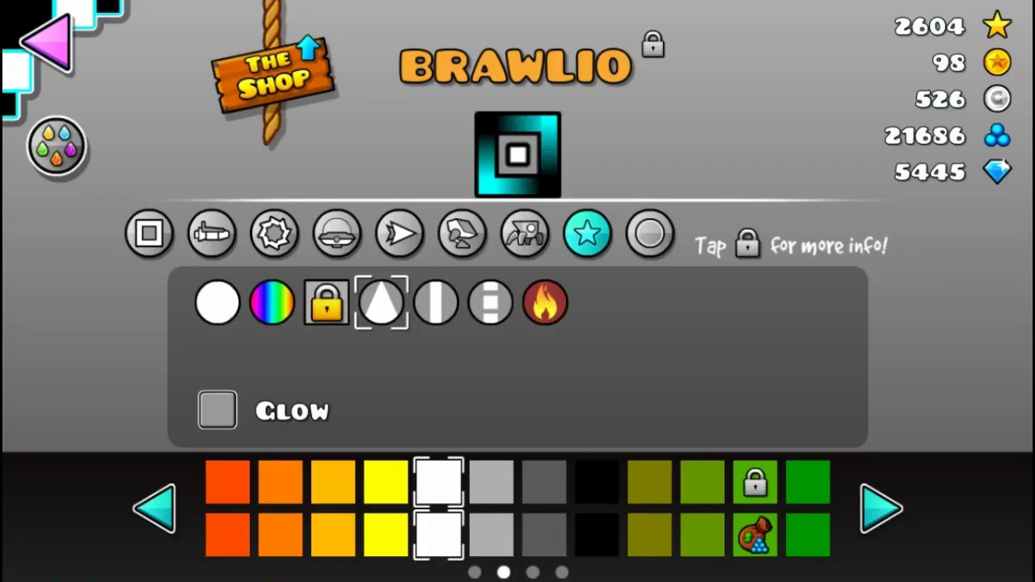
Step: Try the rainbow trail, re-equip the triangle trail, and start the Cant Let Go level
{"action": "left_click", "coordinate": [216, 303]}
{"action": "left_click", "coordinate": [272, 302]}
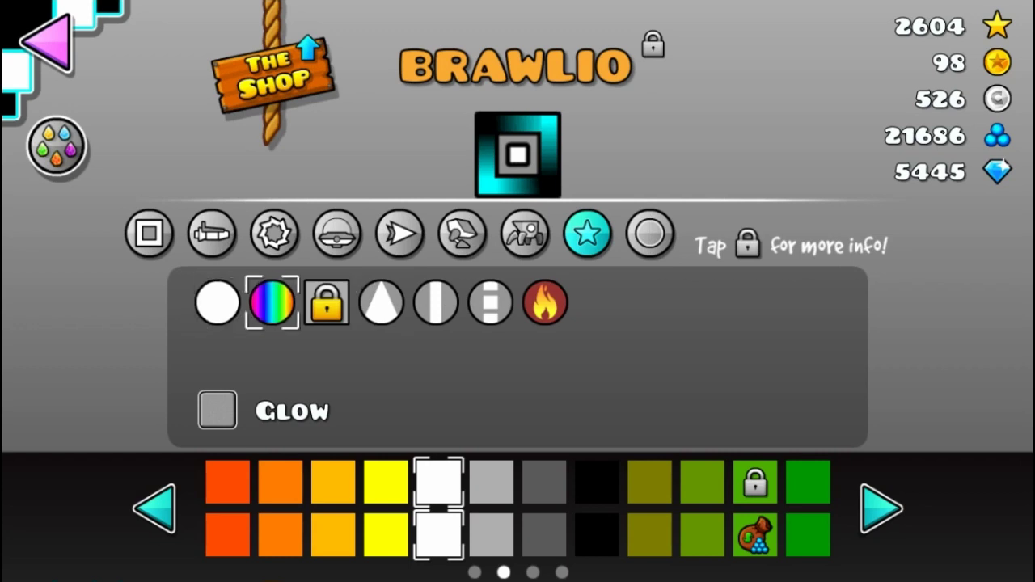
{"action": "left_click", "coordinate": [381, 302]}
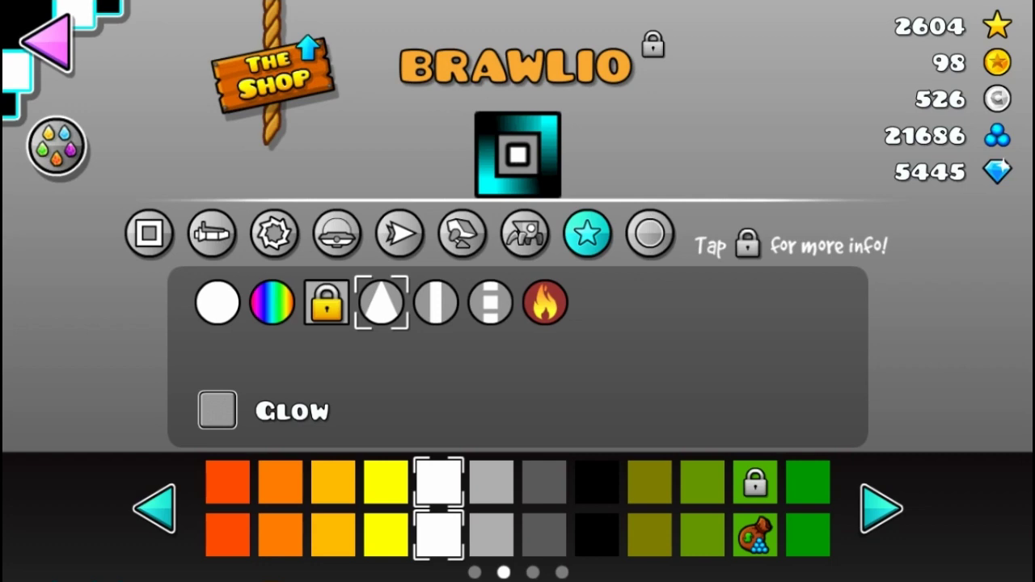
{"action": "left_click", "coordinate": [46, 40]}
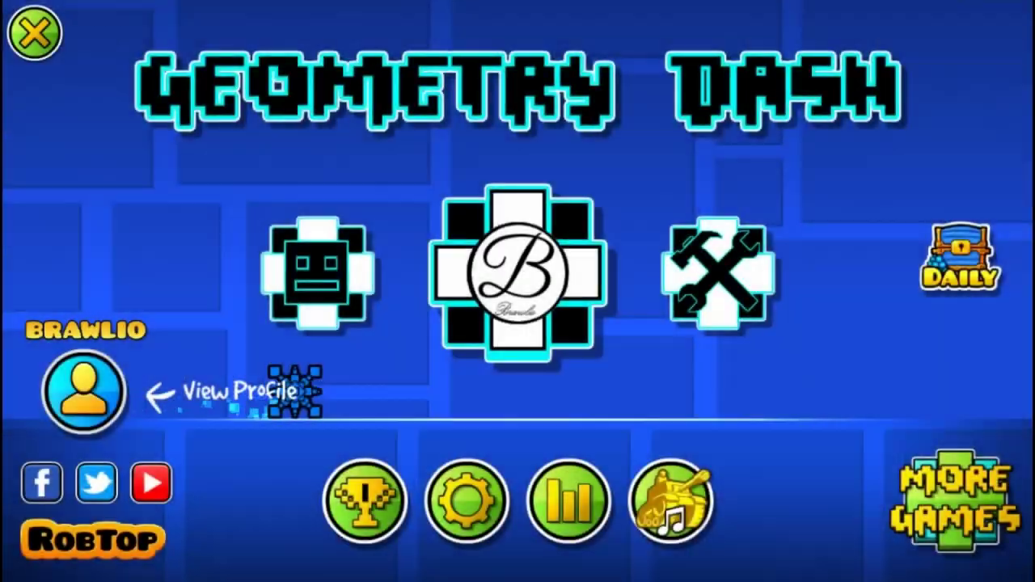
{"action": "left_click", "coordinate": [521, 266]}
{"action": "left_click_drag", "start_coordinate": [728, 323], "coordinate": [243, 323]}
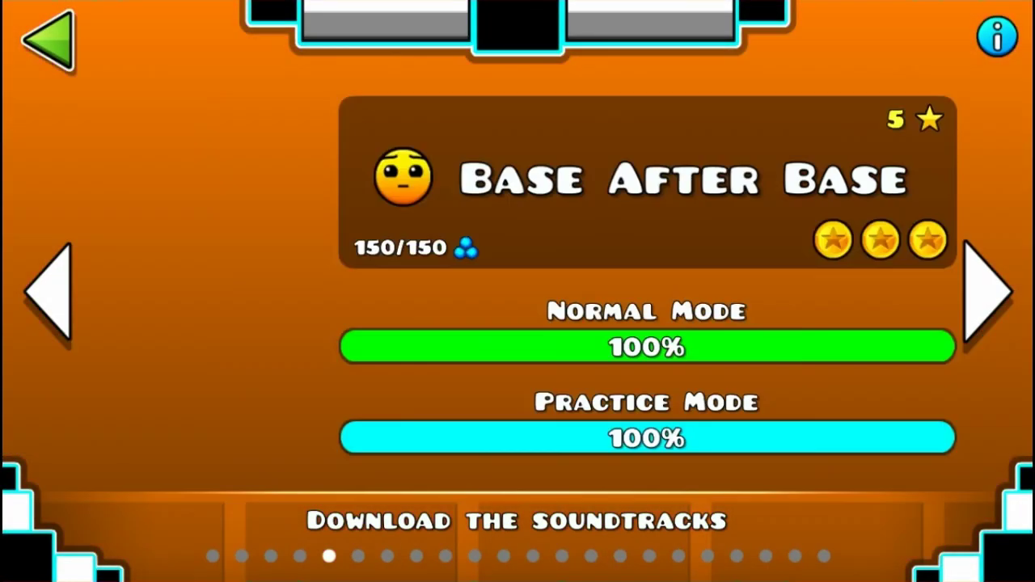
{"action": "left_click", "coordinate": [517, 177]}
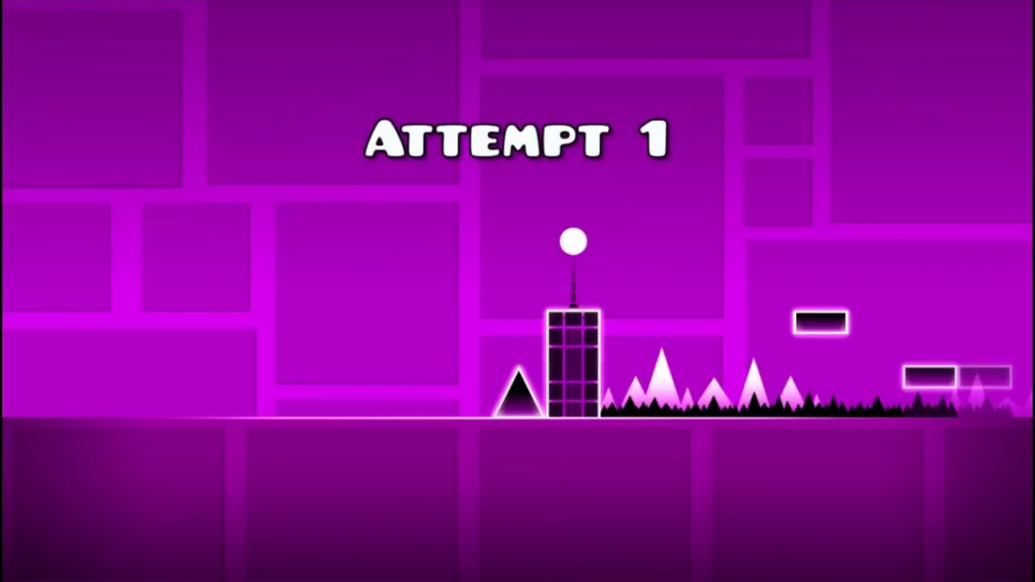
Step: Play Cant Let Go, crash at 9%, and restart for a second attempt
{"action": "key", "text": "space"}
{"action": "key", "text": "space"}
{"action": "key", "text": "space"}
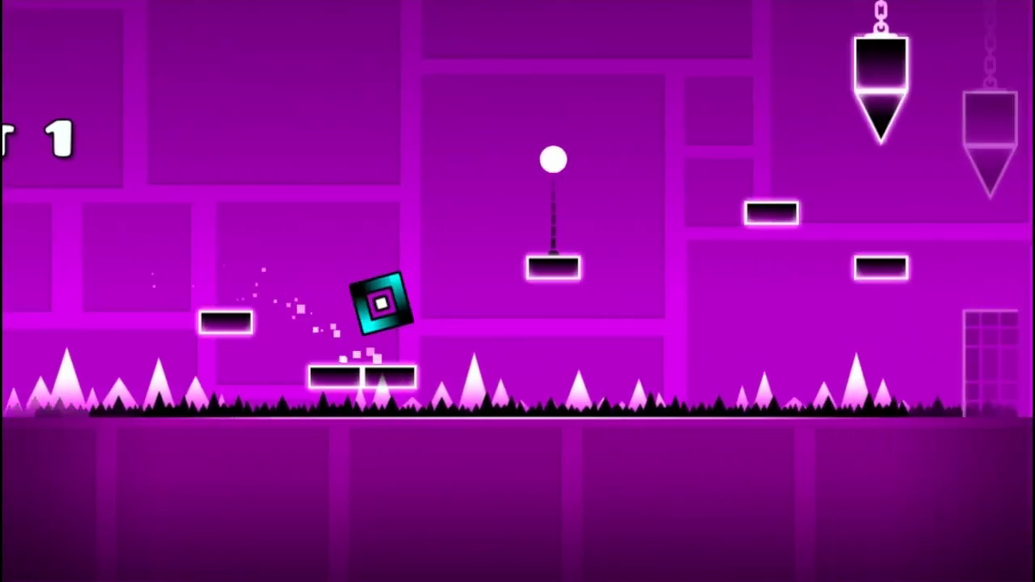
{"action": "key", "text": "space"}
{"action": "key", "text": "space"}
{"action": "key", "text": "space"}
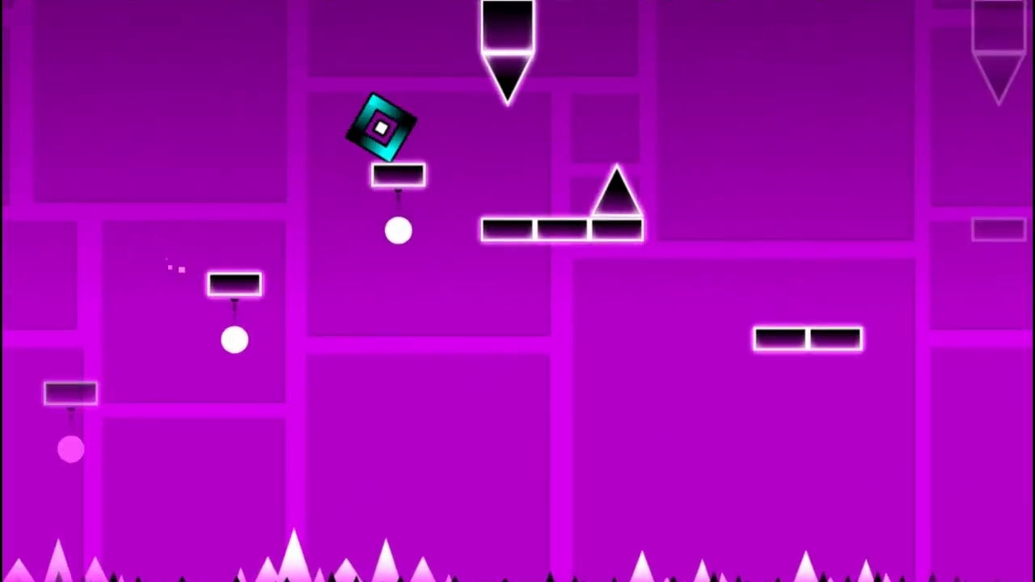
{"action": "key", "text": "space"}
{"action": "key", "text": "space"}
{"action": "key", "text": "space"}
{"action": "key", "text": "space"}
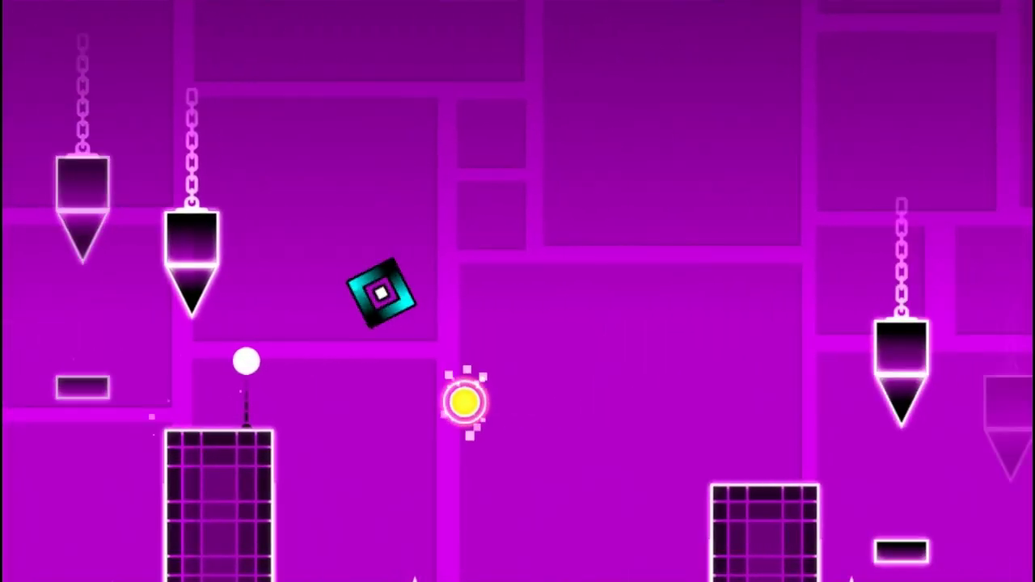
{"action": "key", "text": "space"}
{"action": "key", "text": "space"}
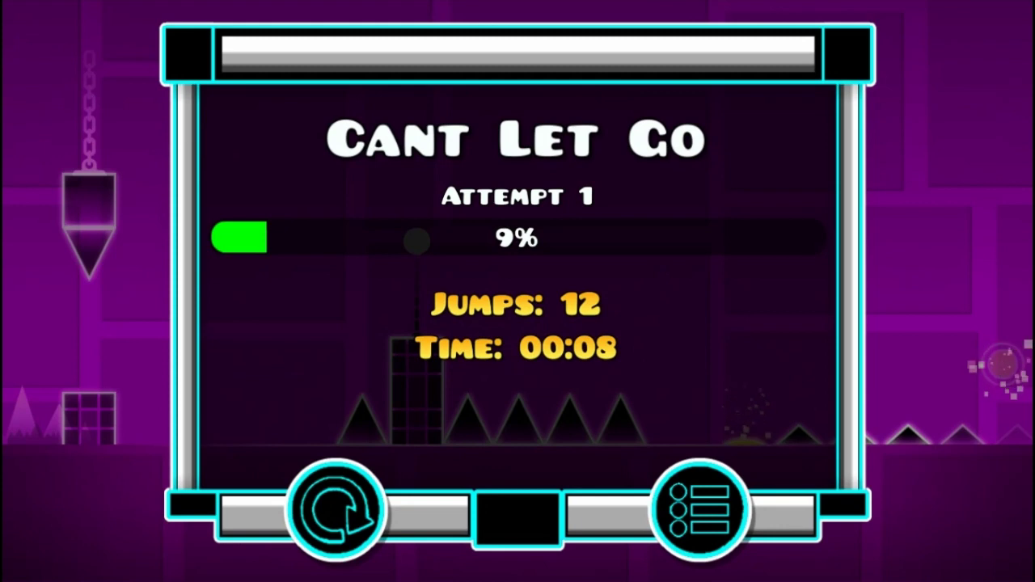
{"action": "left_click", "coordinate": [334, 508]}
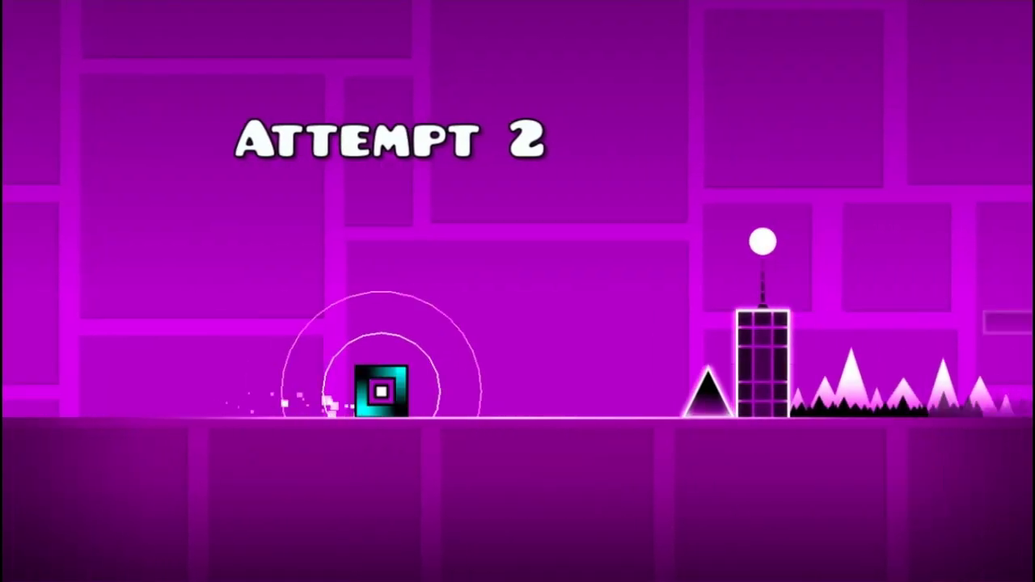
{"action": "key", "text": "space"}
{"action": "key", "text": "space"}
{"action": "key", "text": "space"}
{"action": "key", "text": "space"}
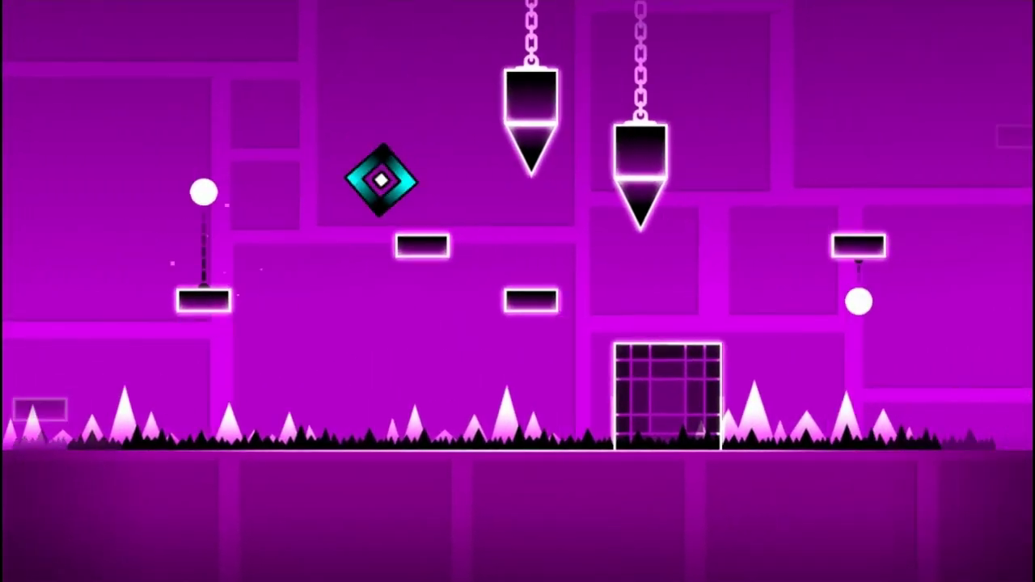
{"action": "key", "text": "space"}
{"action": "key", "text": "space"}
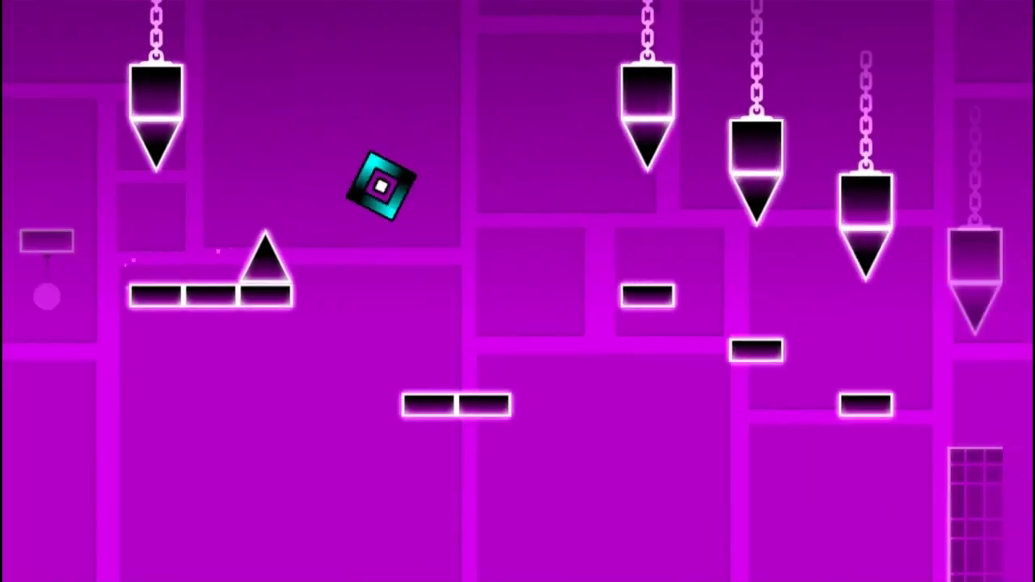
{"action": "key", "text": "space"}
{"action": "key", "text": "space"}
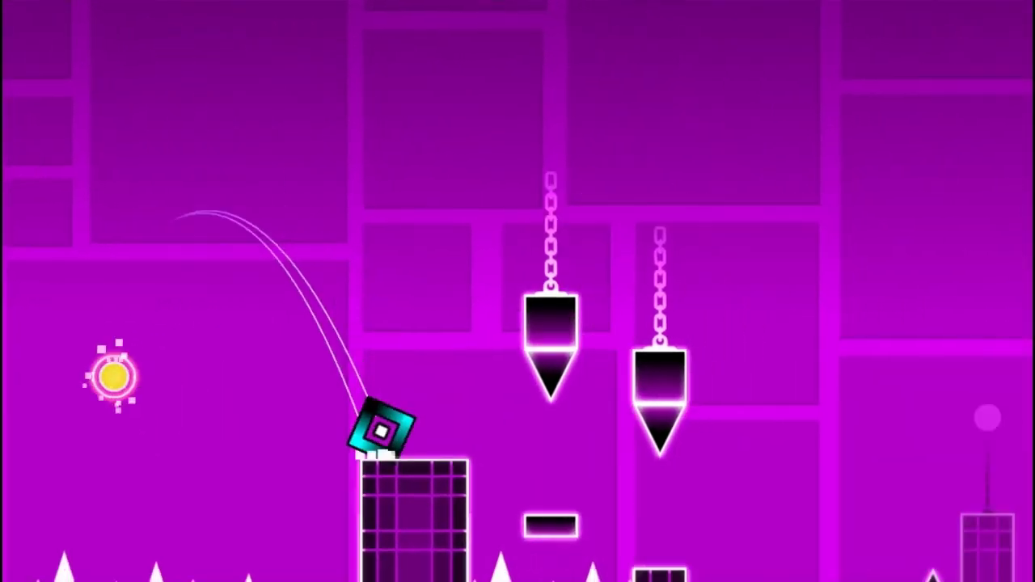
{"action": "key", "text": "space"}
{"action": "key", "text": "space"}
{"action": "key", "text": "space"}
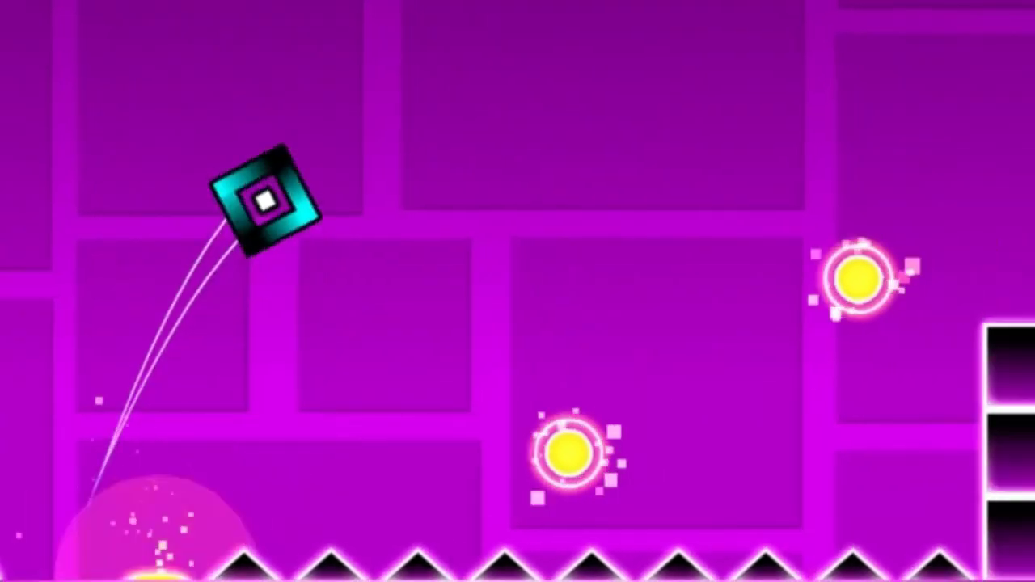
{"action": "key", "text": "space"}
{"action": "key", "text": "space"}
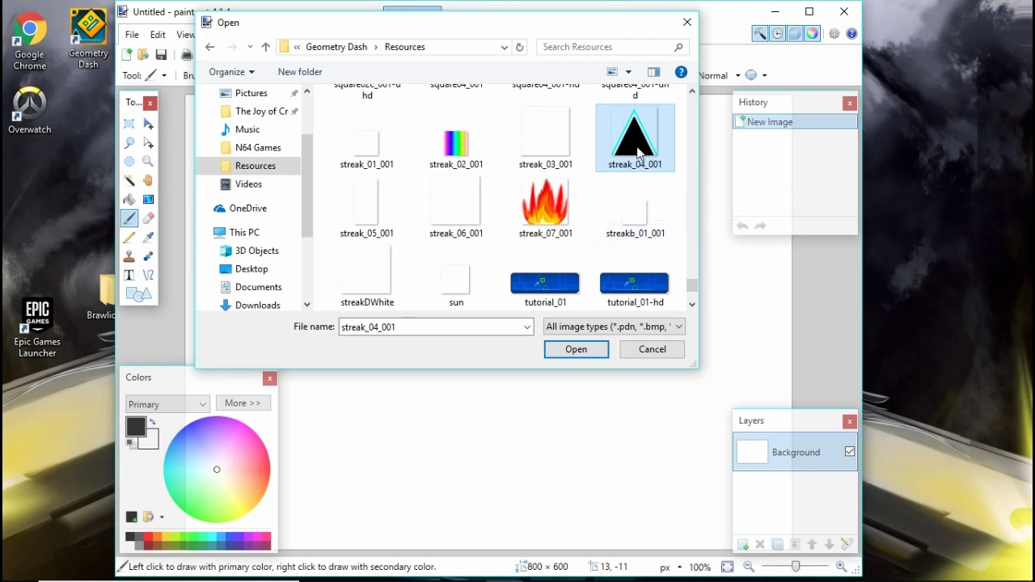
Step: Duplicate streak_04_001 in Resources as 'streak_04_001 - Copy'
{"action": "right_click", "coordinate": [639, 154]}
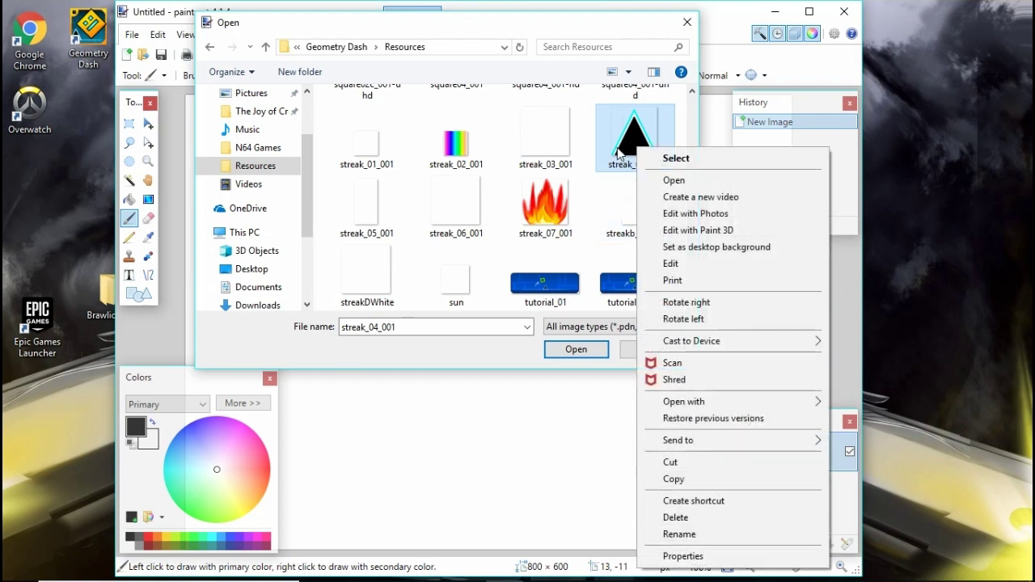
{"action": "left_click", "coordinate": [658, 478]}
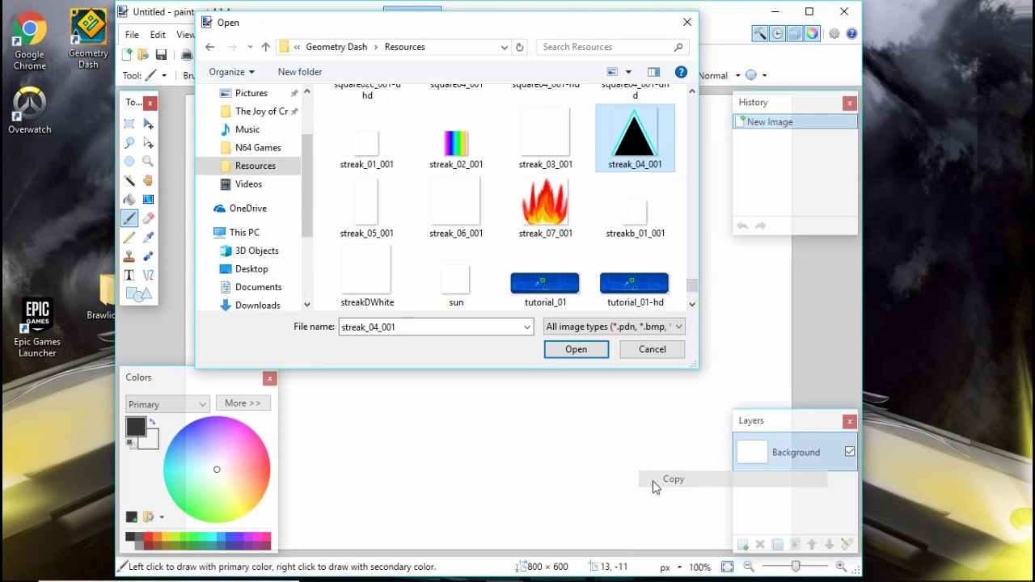
{"action": "key", "text": "ctrl+v"}
Step: Open 'streak_04_001 - Copy' in paint.net for editing
{"action": "left_click", "coordinate": [643, 170]}
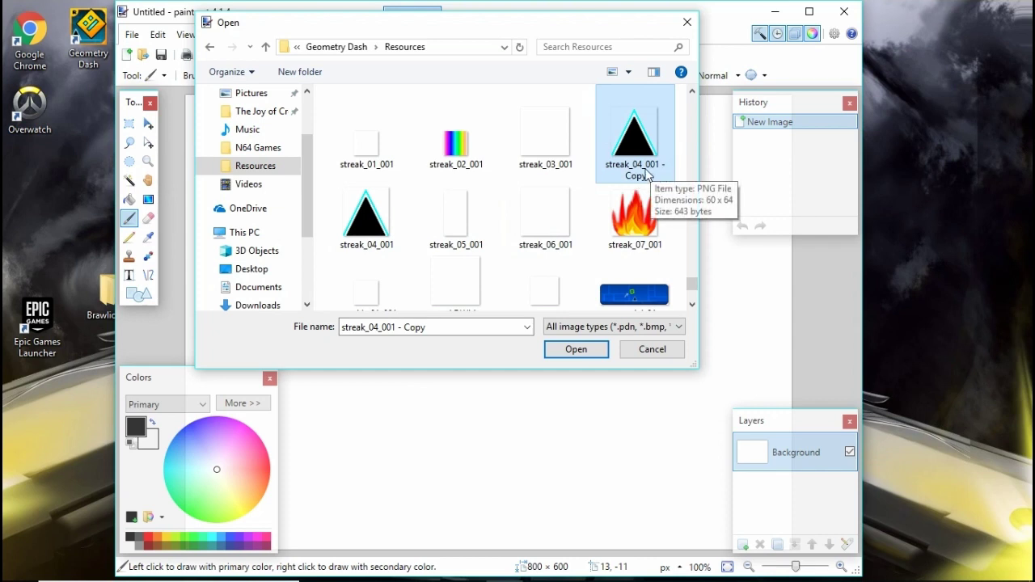
{"action": "left_click", "coordinate": [378, 236]}
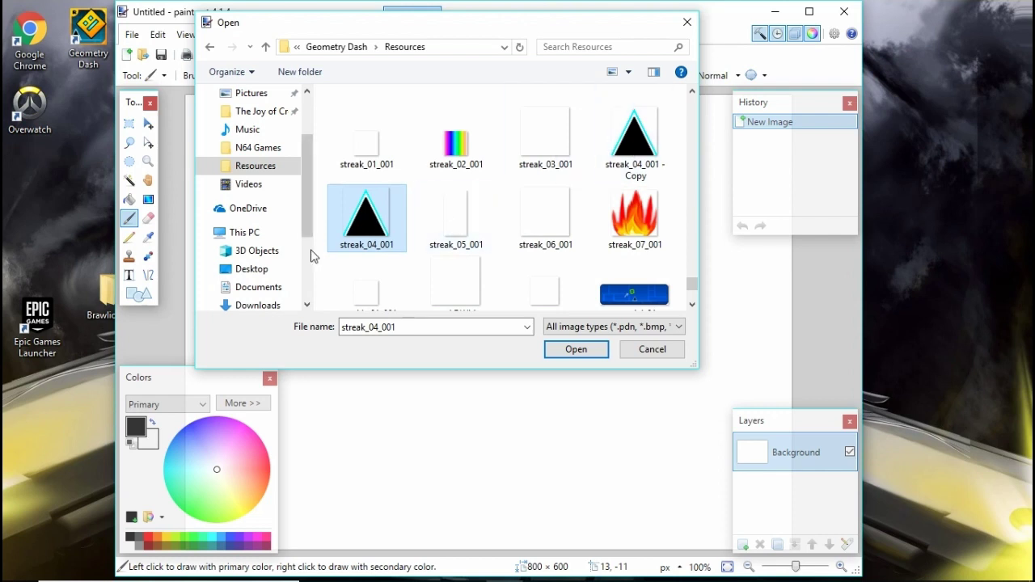
{"action": "left_click", "coordinate": [665, 157]}
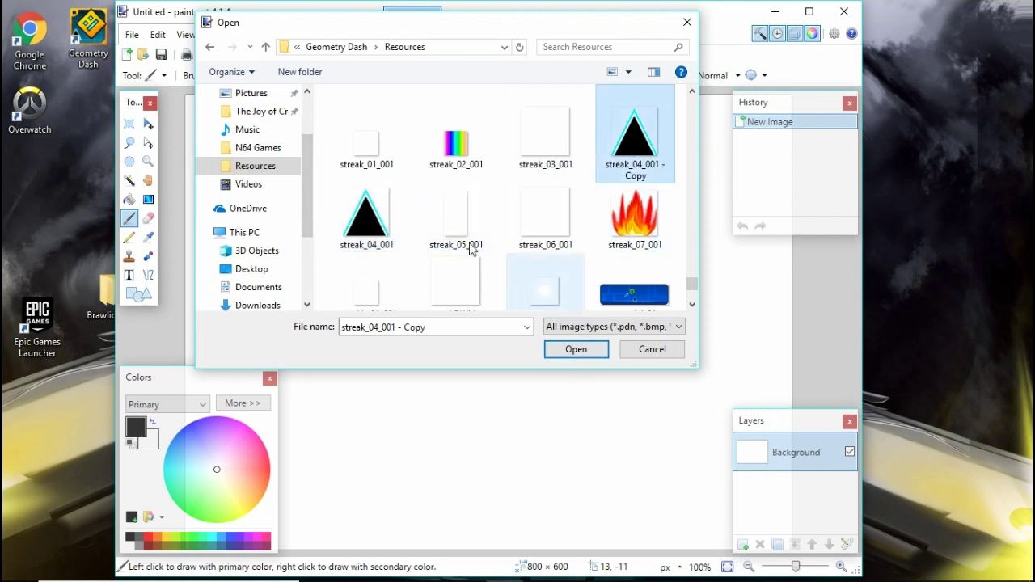
{"action": "left_click", "coordinate": [570, 353]}
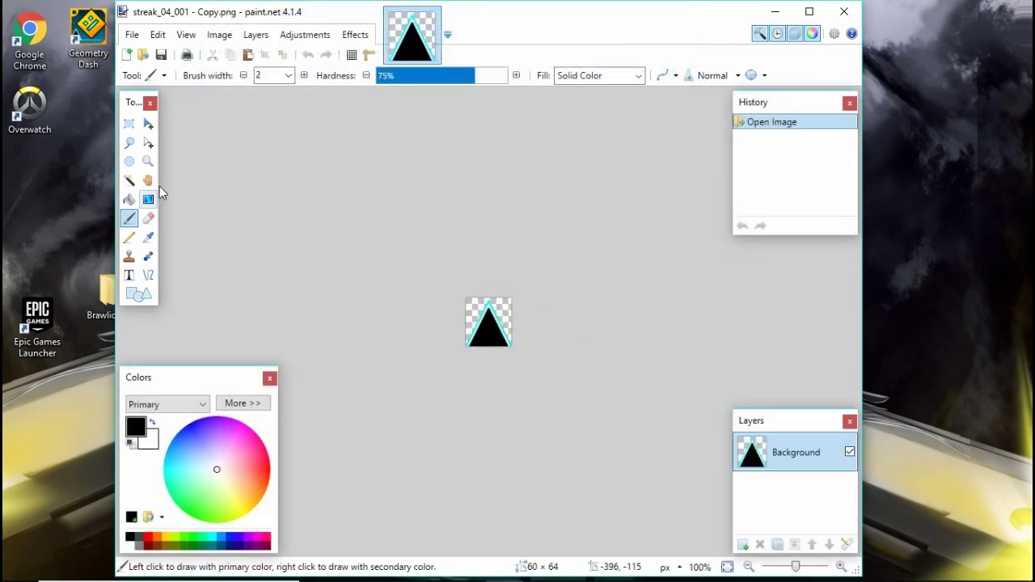
Step: Zoom out to see the whole triangle and choose red as the drawing colour
{"action": "left_click", "coordinate": [148, 161]}
{"action": "left_click_drag", "start_coordinate": [563, 353], "coordinate": [465, 299]}
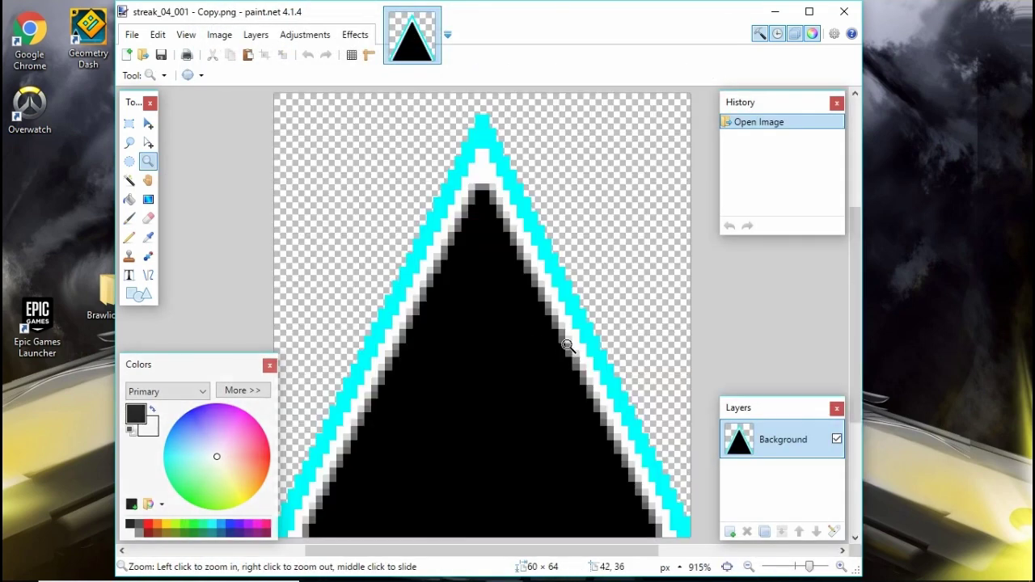
{"action": "scroll", "coordinate": [517, 332], "scroll_direction": "down", "scroll_amount": 3}
{"action": "right_click", "coordinate": [436, 298]}
{"action": "right_click", "coordinate": [437, 297]}
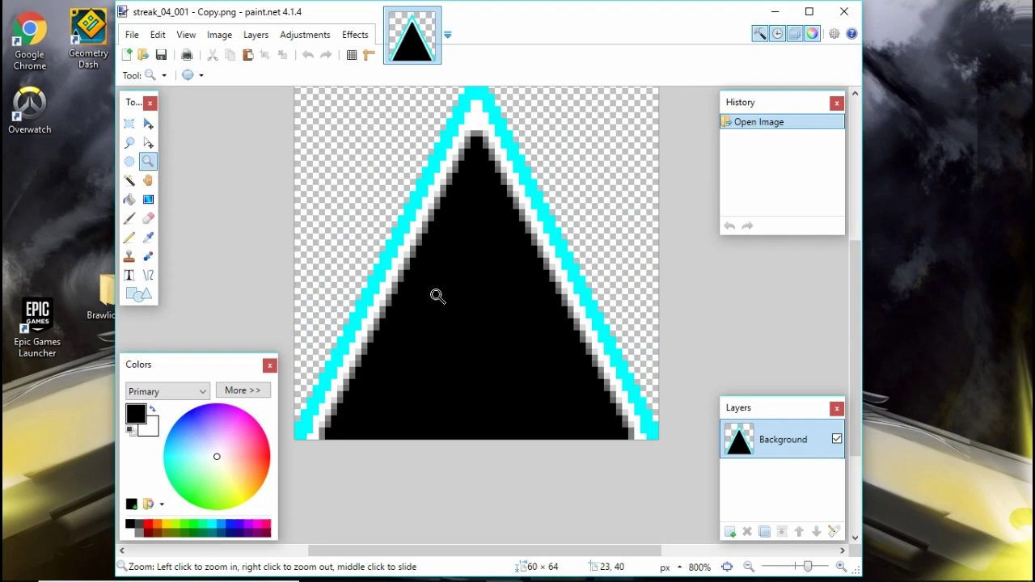
{"action": "right_click", "coordinate": [436, 297]}
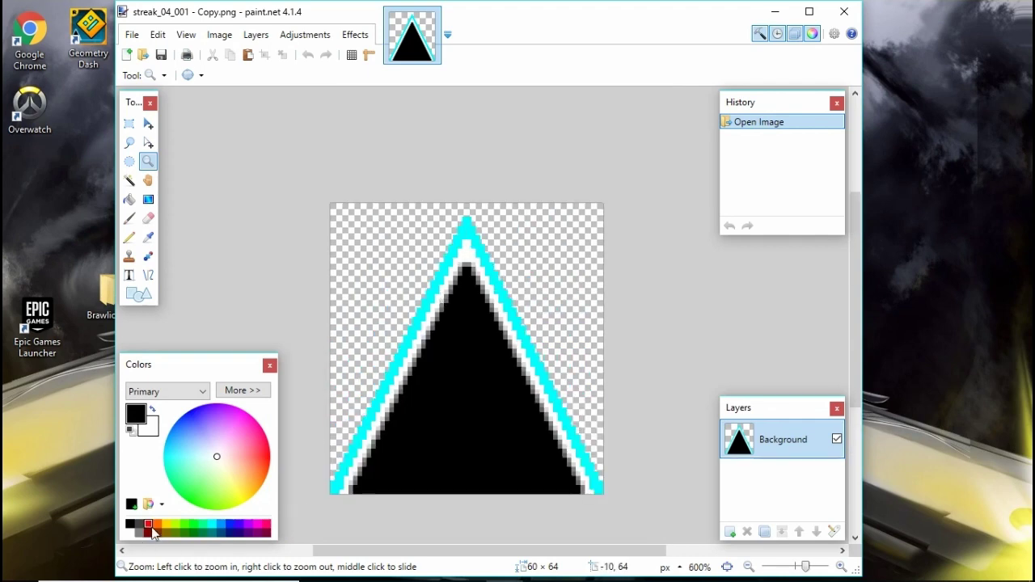
{"action": "left_click", "coordinate": [148, 524]}
Step: Scribble red Pencil lines across the triangle trail image
{"action": "left_click_drag", "start_coordinate": [496, 269], "coordinate": [381, 365]}
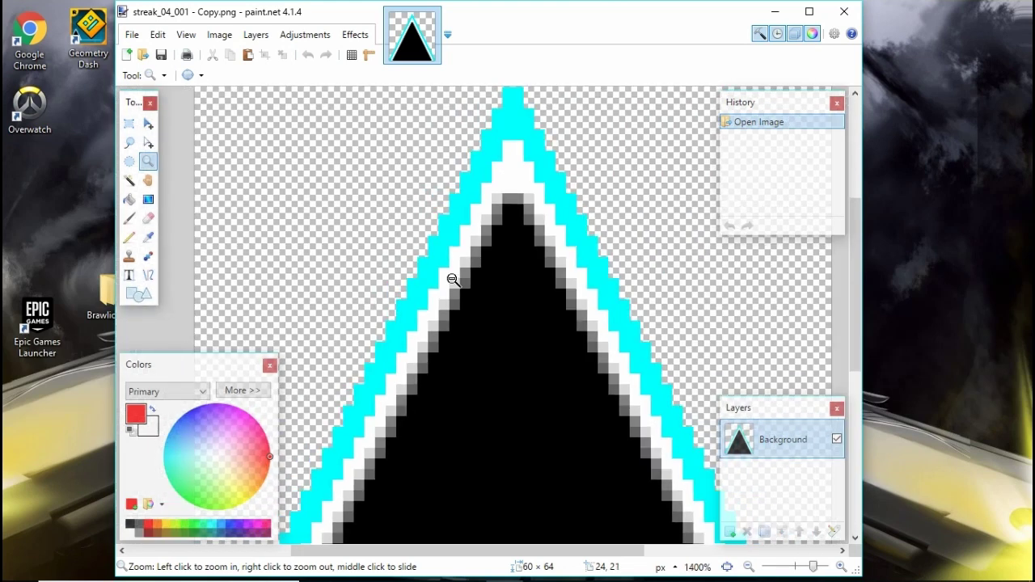
{"action": "right_click", "coordinate": [453, 279]}
{"action": "right_click", "coordinate": [451, 282]}
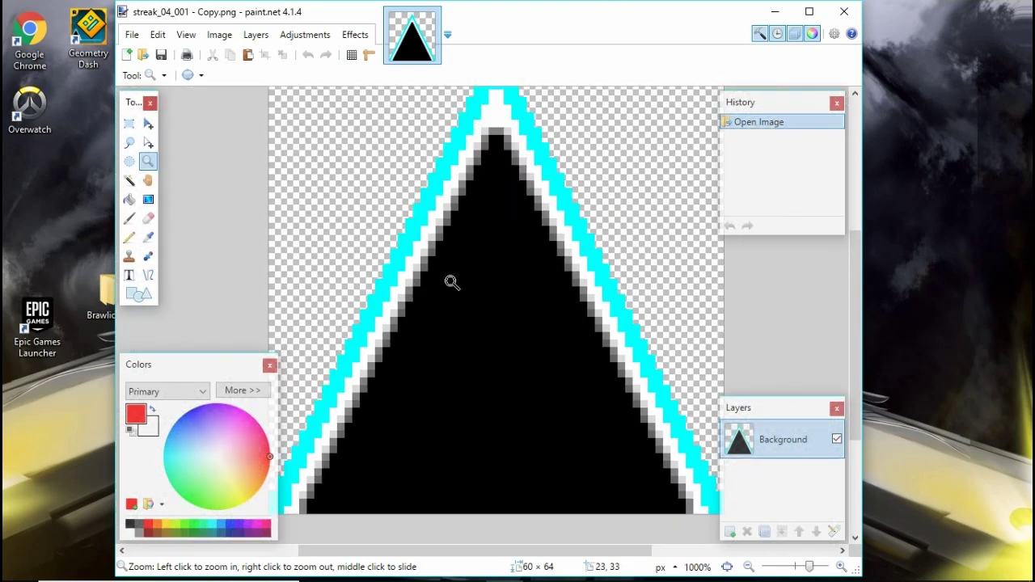
{"action": "right_click", "coordinate": [447, 284]}
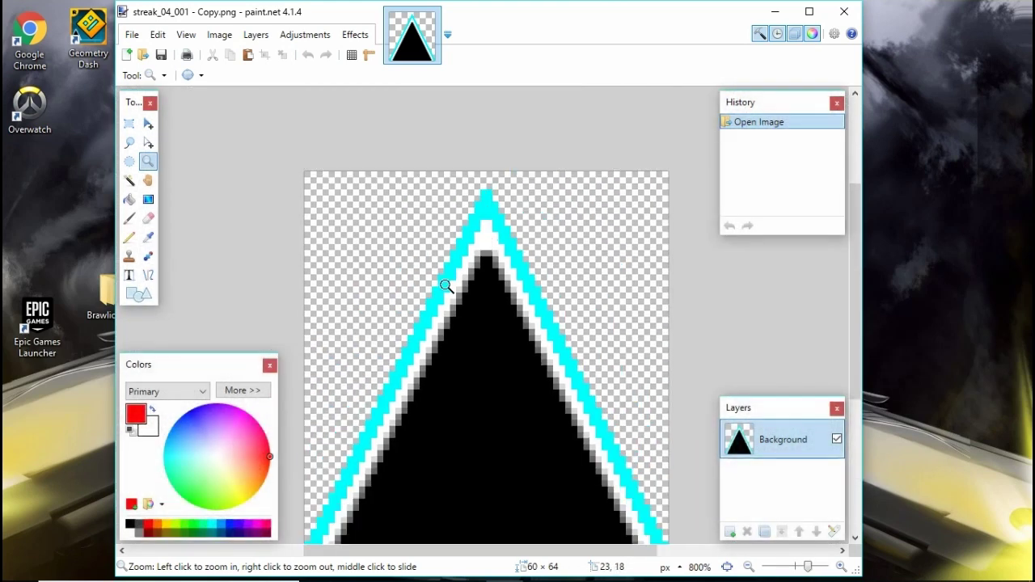
{"action": "left_click", "coordinate": [129, 237]}
{"action": "mouse_move", "coordinate": [601, 259]}
{"action": "left_mouse_down"}
{"action": "mouse_move", "coordinate": [425, 295]}
{"action": "mouse_move", "coordinate": [420, 307]}
{"action": "mouse_move", "coordinate": [475, 236]}
{"action": "mouse_move", "coordinate": [573, 263]}
{"action": "mouse_move", "coordinate": [428, 461]}
{"action": "mouse_move", "coordinate": [591, 530]}
{"action": "mouse_move", "coordinate": [321, 424]}
{"action": "mouse_move", "coordinate": [396, 190]}
{"action": "mouse_move", "coordinate": [686, 485]}
{"action": "mouse_move", "coordinate": [634, 397]}
{"action": "mouse_move", "coordinate": [318, 394]}
{"action": "mouse_move", "coordinate": [400, 473]}
{"action": "mouse_move", "coordinate": [453, 299]}
{"action": "mouse_move", "coordinate": [388, 234]}
{"action": "mouse_move", "coordinate": [565, 271]}
{"action": "mouse_move", "coordinate": [347, 485]}
{"action": "mouse_move", "coordinate": [566, 412]}
{"action": "mouse_move", "coordinate": [639, 348]}
{"action": "mouse_move", "coordinate": [608, 424]}
{"action": "left_mouse_up"}
{"action": "scroll", "coordinate": [485, 397], "scroll_direction": "down", "scroll_amount": 1}
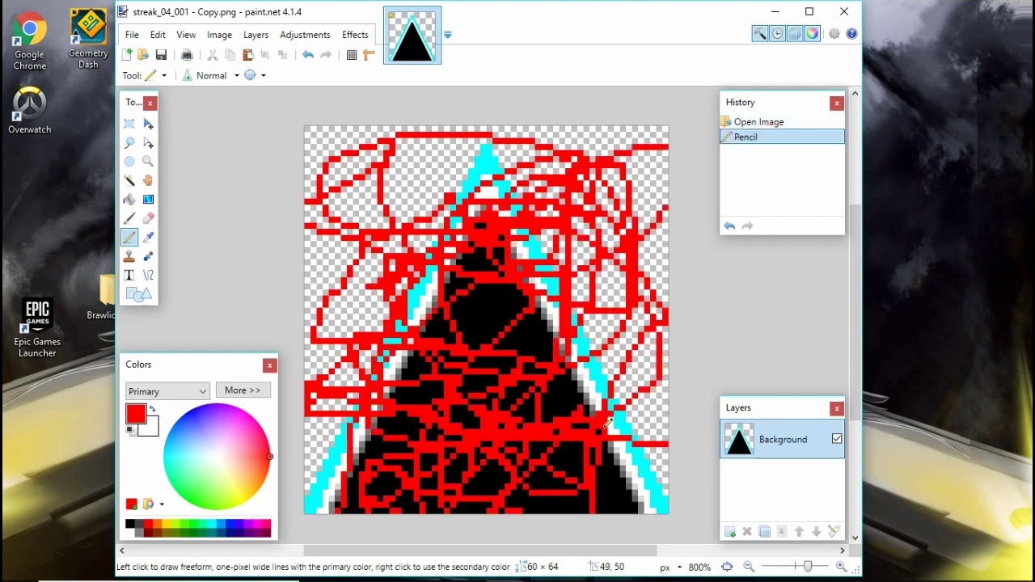
Step: Save the edited streak_04_001 - Copy image and quit paint.net
{"action": "left_click", "coordinate": [434, 18]}
{"action": "left_click", "coordinate": [455, 339]}
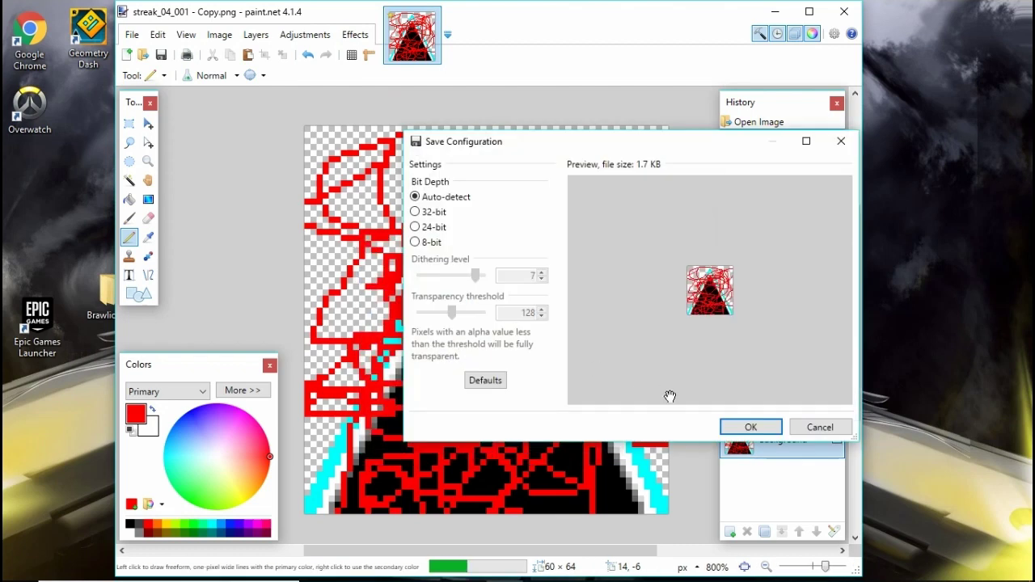
{"action": "left_click", "coordinate": [744, 426]}
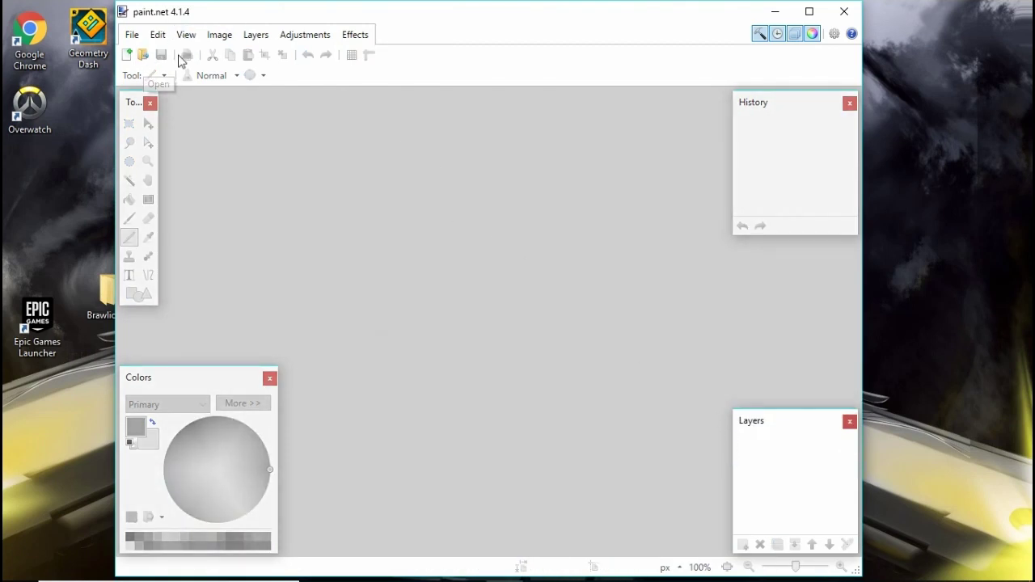
{"action": "left_click", "coordinate": [844, 11]}
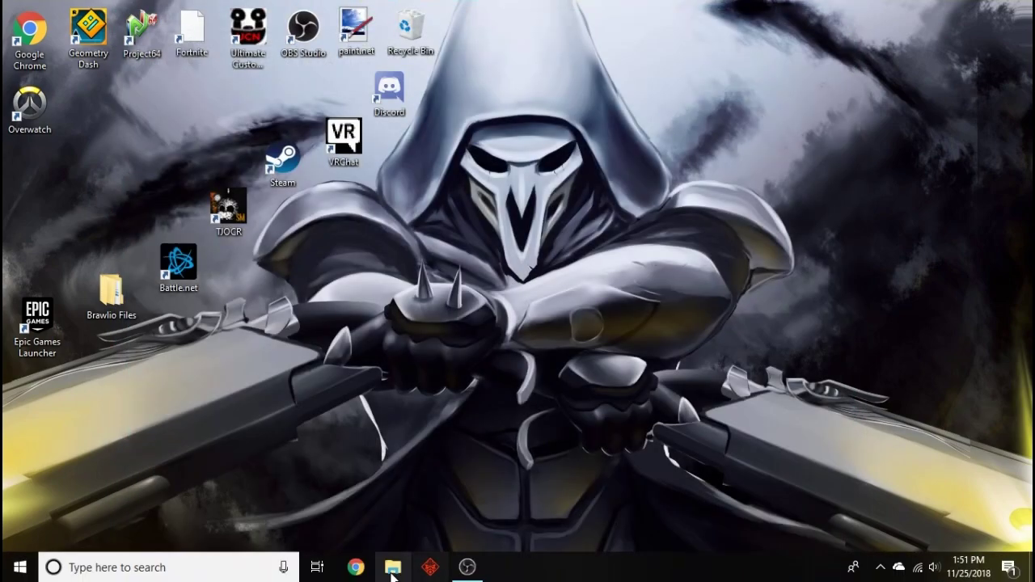
Step: Browse to the Resources folder in File Explorer and locate the streak files
{"action": "left_click", "coordinate": [393, 567]}
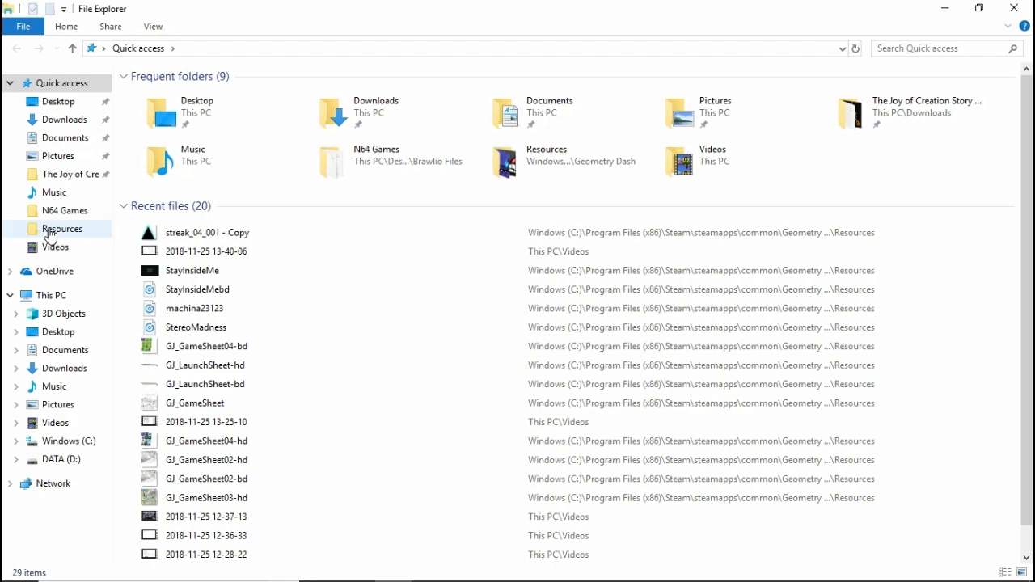
{"action": "left_click", "coordinate": [50, 230]}
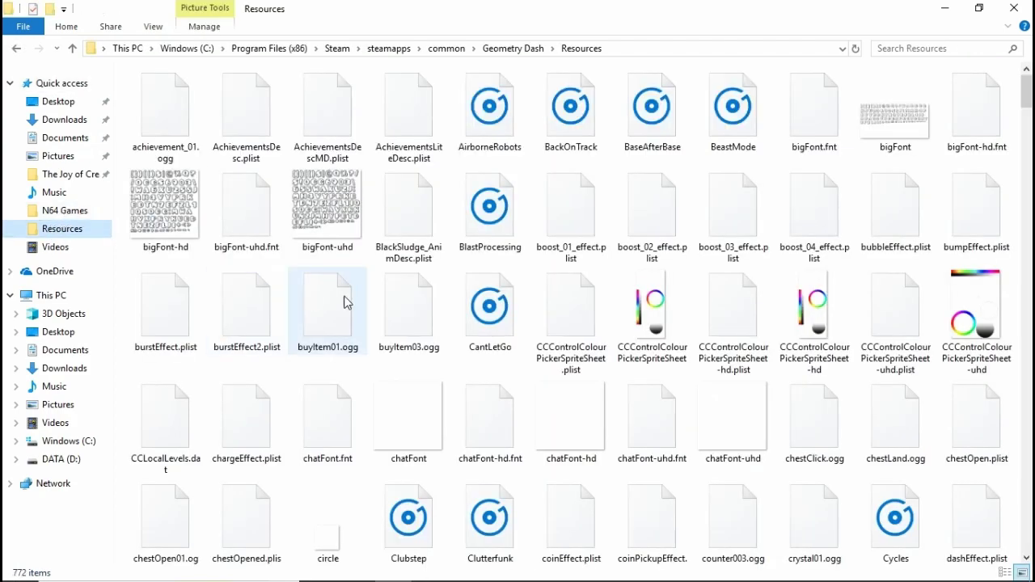
{"action": "scroll", "coordinate": [429, 277], "scroll_direction": "down", "scroll_amount": 15}
{"action": "scroll", "coordinate": [429, 277], "scroll_direction": "down", "scroll_amount": 20}
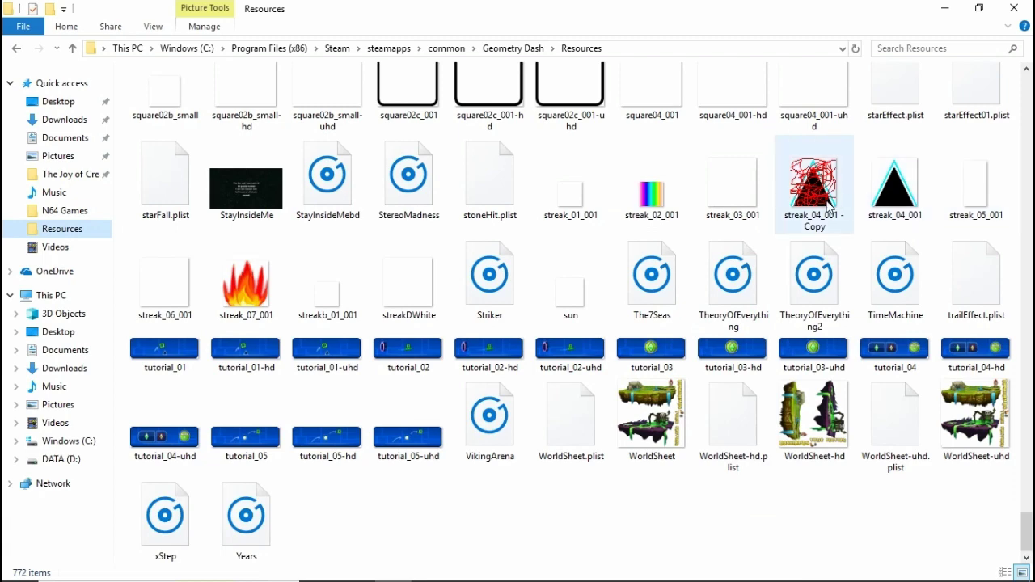
Step: Attempt renaming the copy to streak_04_001, declining the duplicate-name conflict
{"action": "right_click", "coordinate": [893, 208]}
{"action": "left_click", "coordinate": [809, 209]}
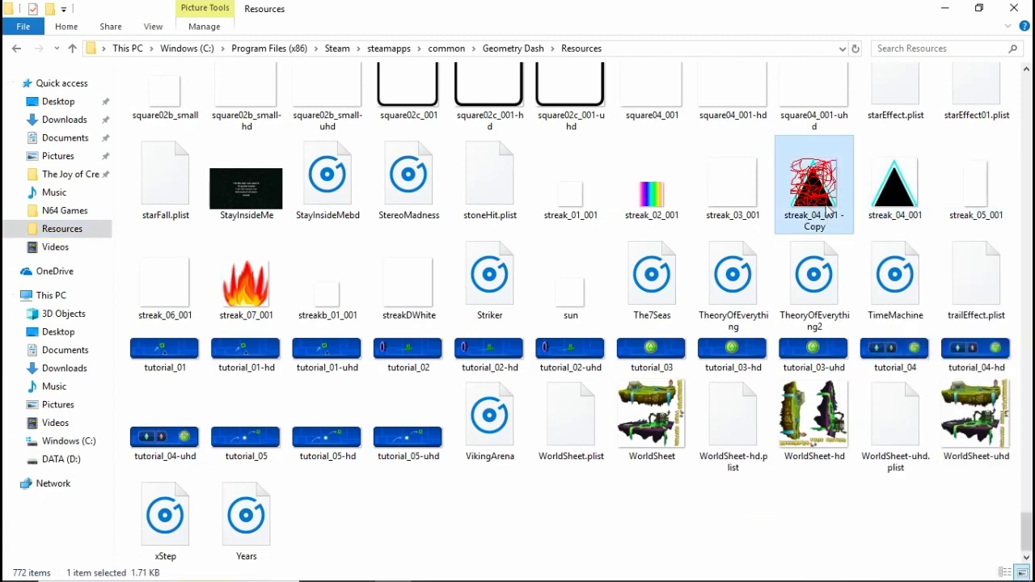
{"action": "right_click", "coordinate": [827, 207]}
{"action": "left_click", "coordinate": [849, 545]}
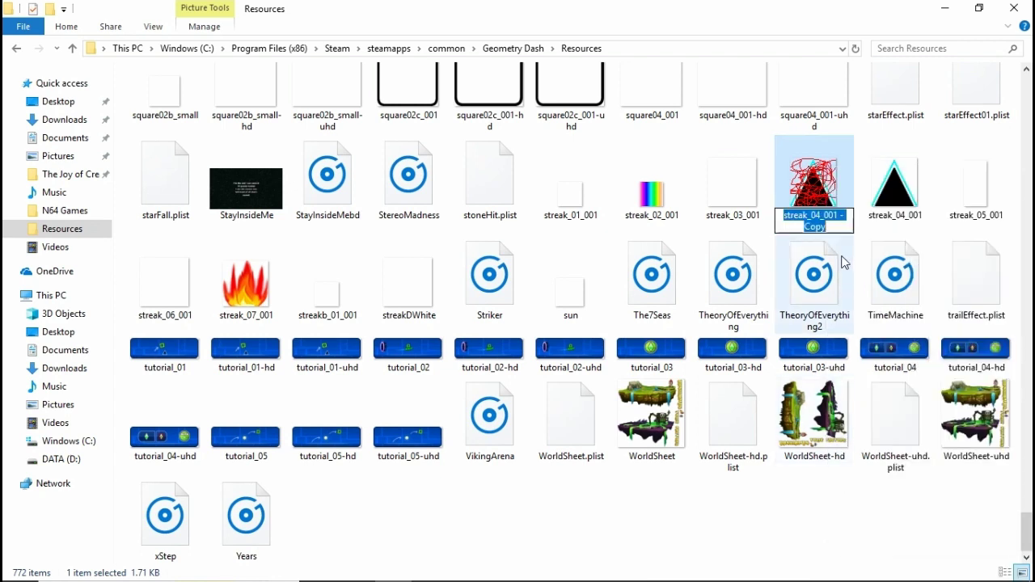
{"action": "left_click", "coordinate": [824, 224]}
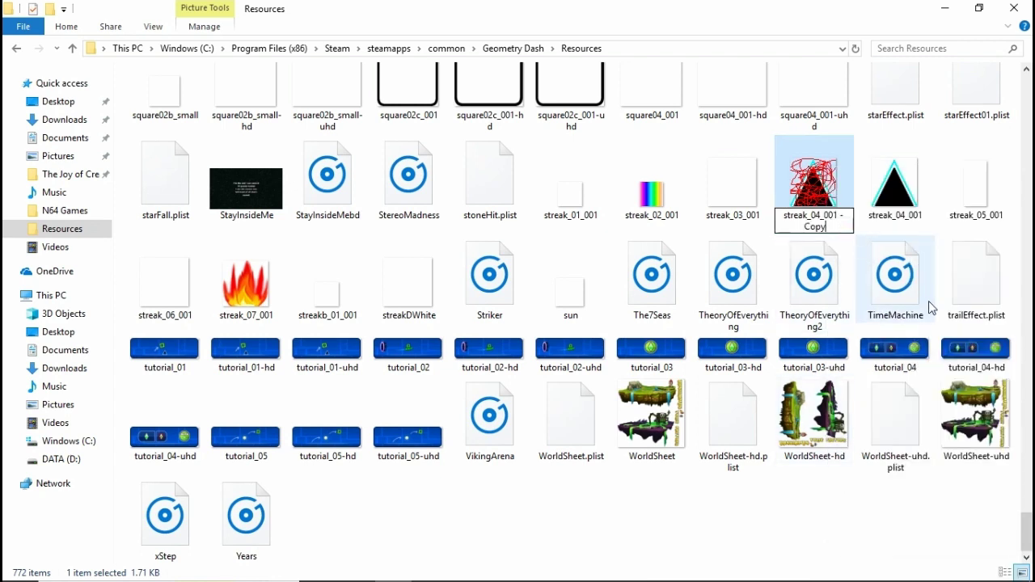
{"action": "key", "text": "BackSpace"}
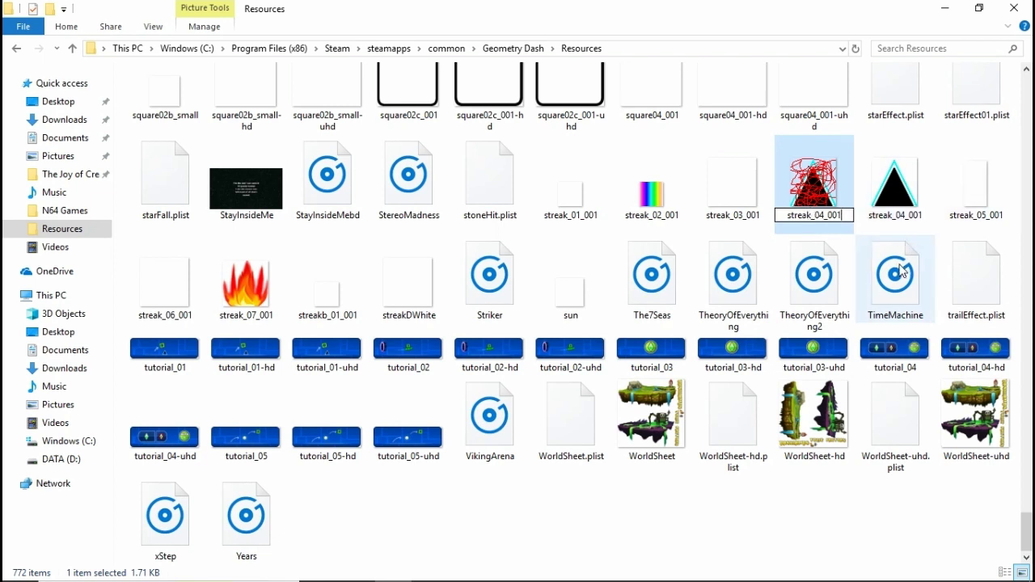
{"action": "key", "text": "Return"}
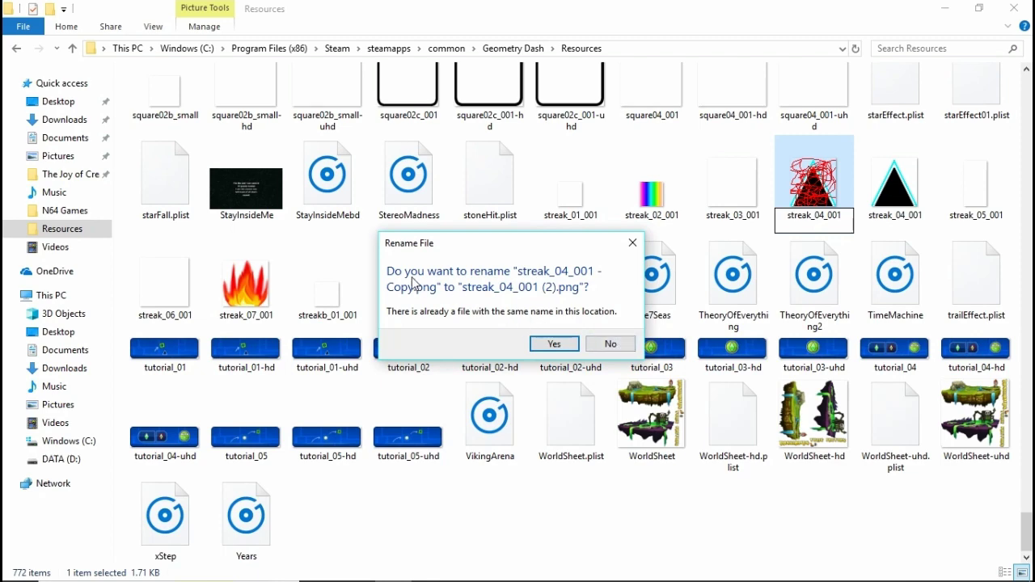
{"action": "left_click", "coordinate": [611, 346]}
Step: Rename 'streak_04_001 - Copy' to streak_04_002
{"action": "right_click", "coordinate": [829, 167]}
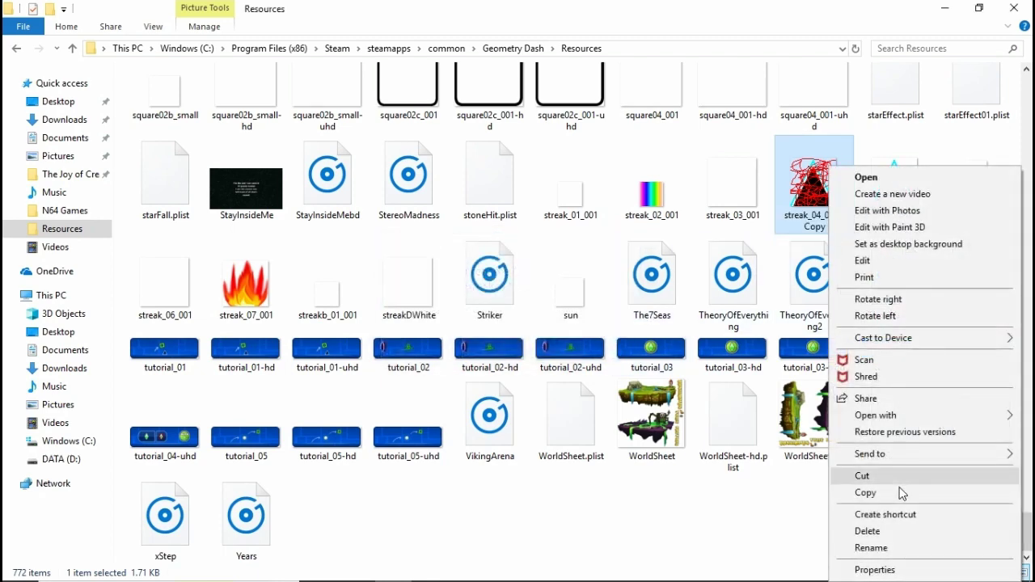
{"action": "left_click", "coordinate": [871, 548]}
{"action": "left_click", "coordinate": [838, 225]}
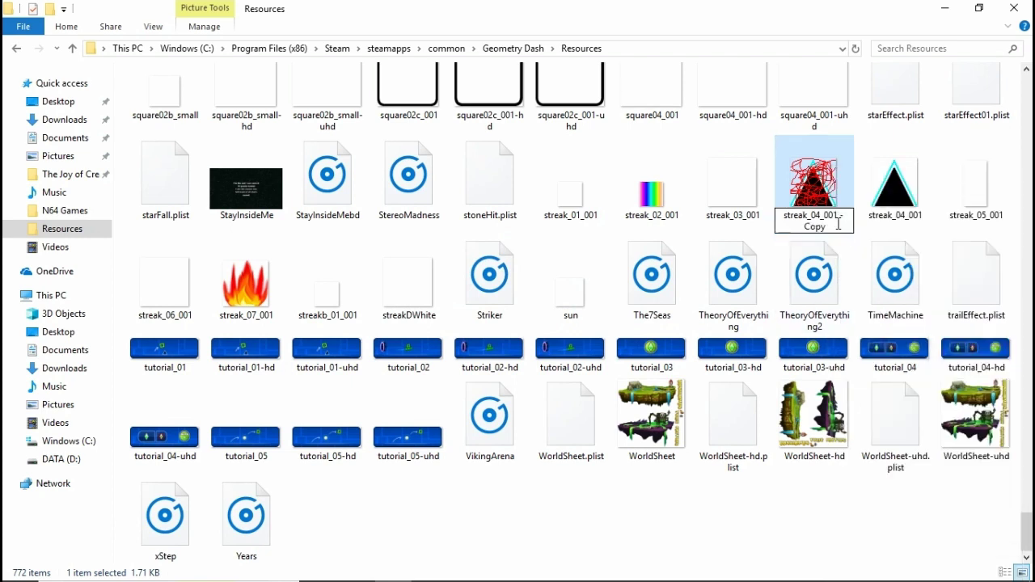
{"action": "key", "text": "BackSpace"}
{"action": "key", "text": "BackSpace"}
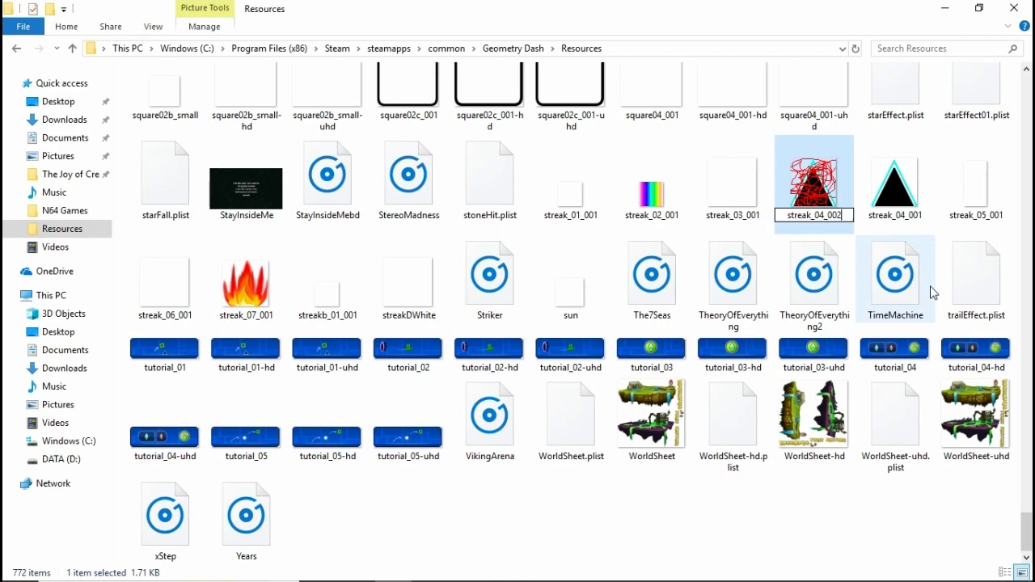
{"action": "type", "text": "2"}
{"action": "left_click", "coordinate": [887, 214]}
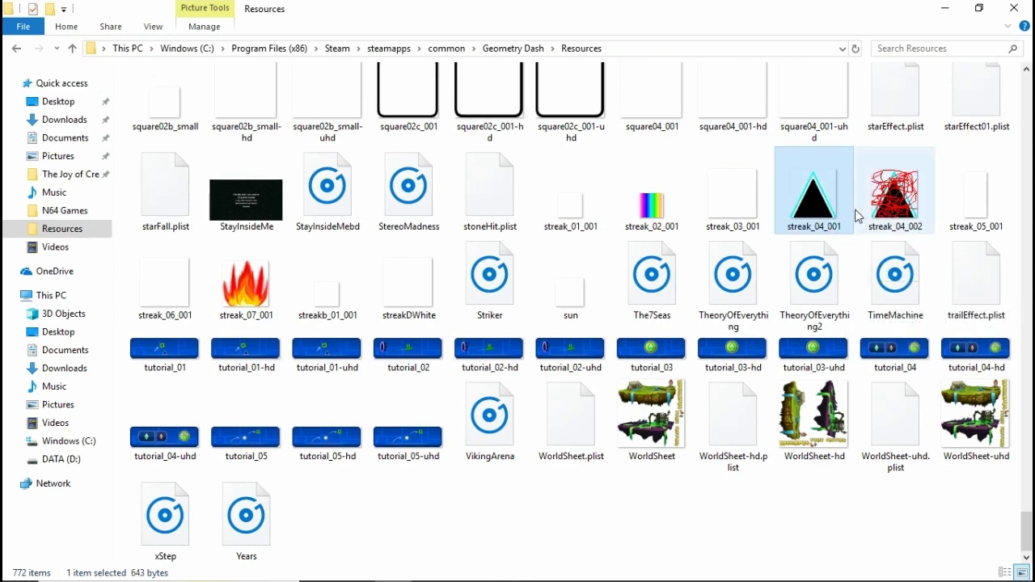
Step: Rename the original streak_04_001 to streak_04_003
{"action": "right_click", "coordinate": [825, 215]}
{"action": "left_click", "coordinate": [906, 548]}
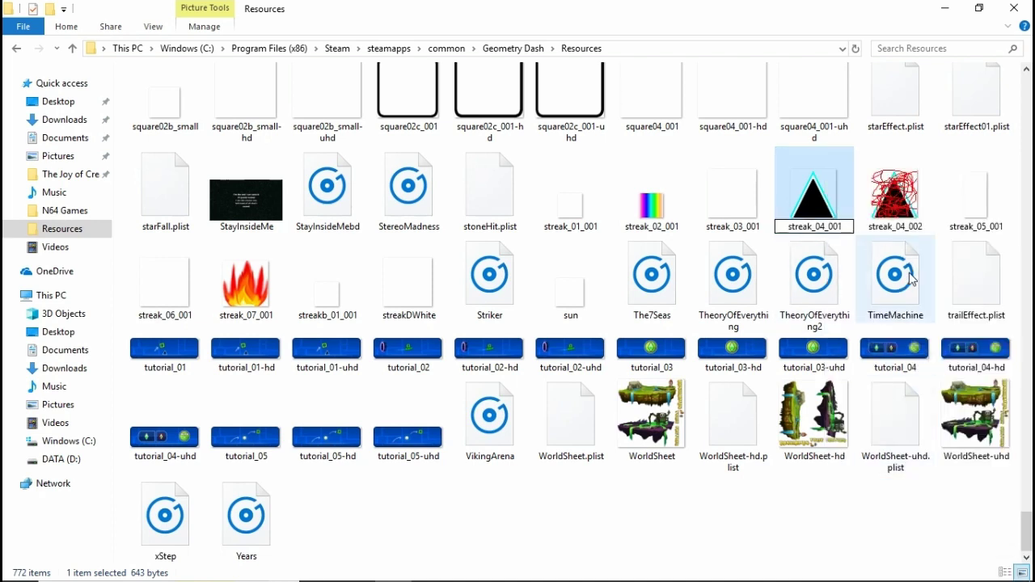
{"action": "type", "text": "3"}
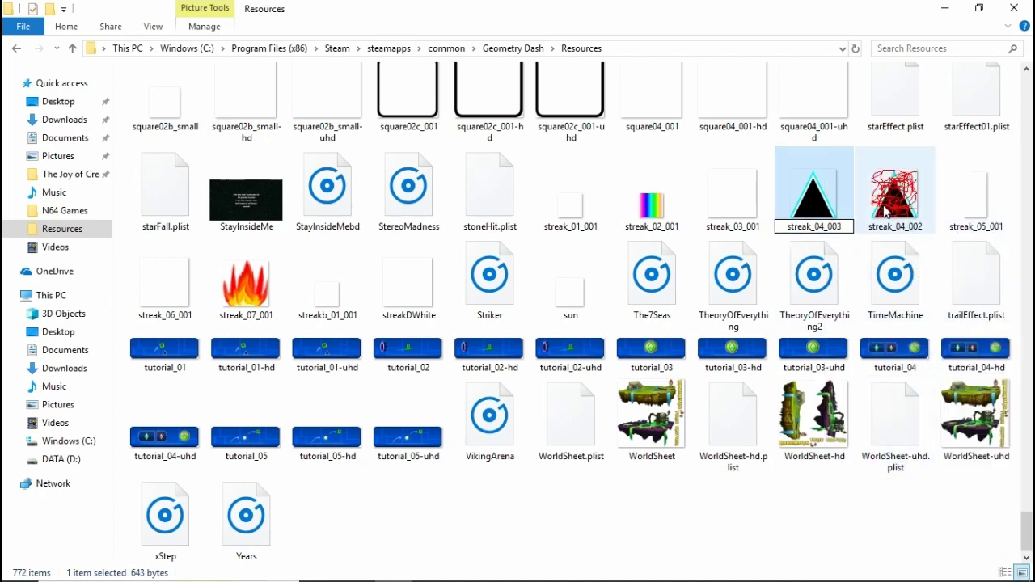
{"action": "left_click", "coordinate": [885, 212]}
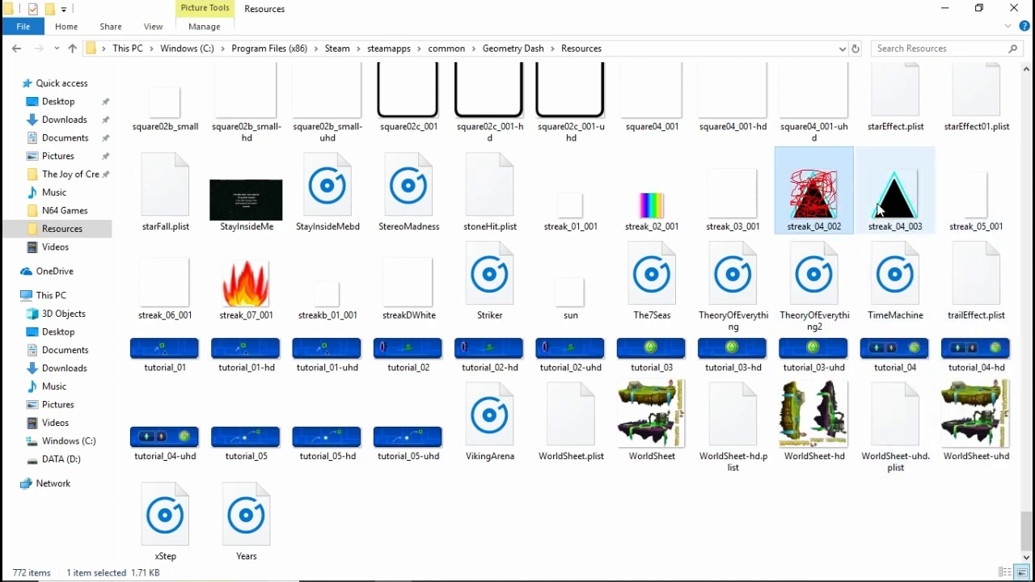
Step: Rename streak_04_002 to streak_04_001 and select it to confirm
{"action": "right_click", "coordinate": [819, 214]}
{"action": "left_click", "coordinate": [857, 547]}
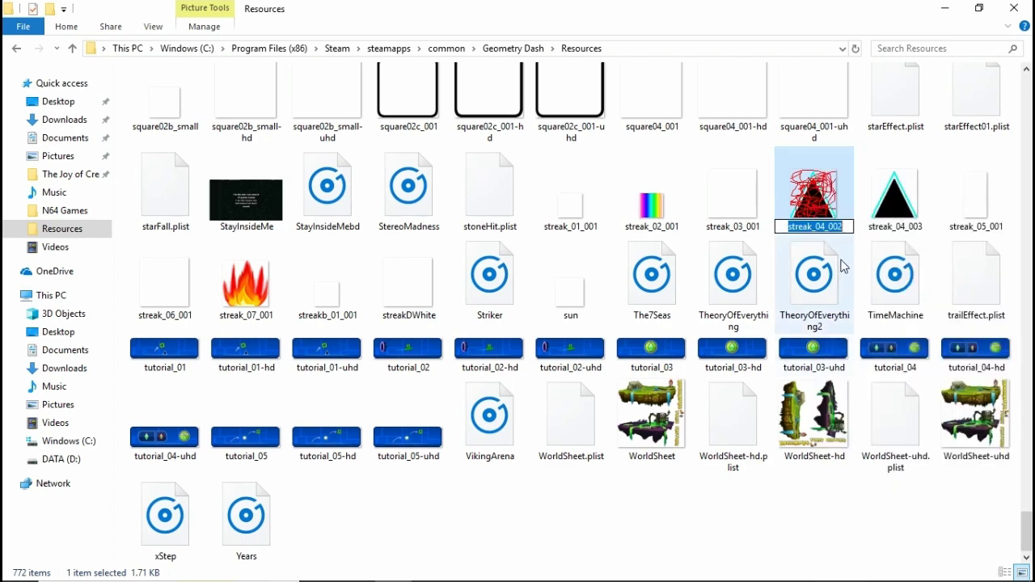
{"action": "key", "text": "End"}
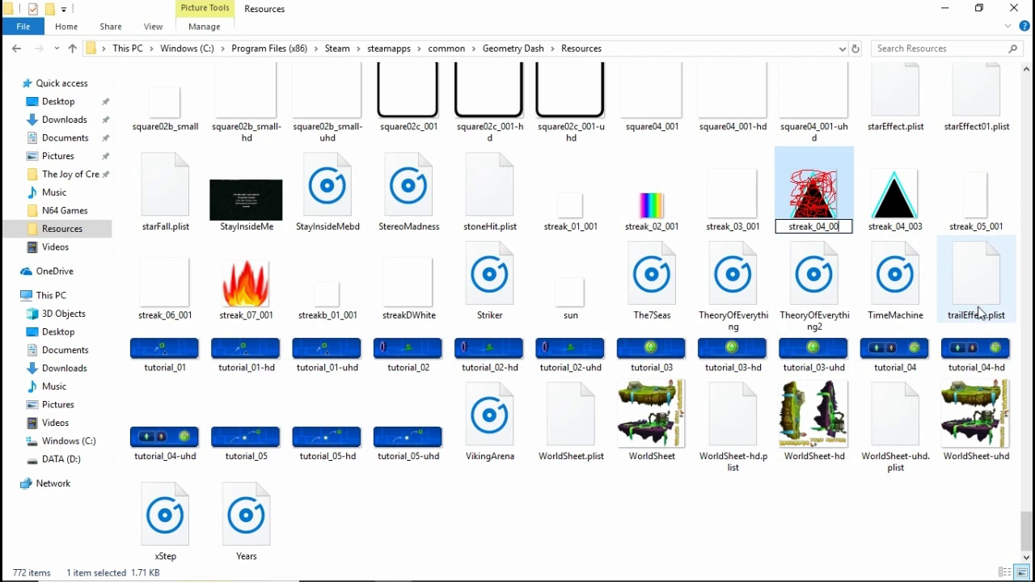
{"action": "type", "text": "1"}
{"action": "left_click", "coordinate": [895, 210]}
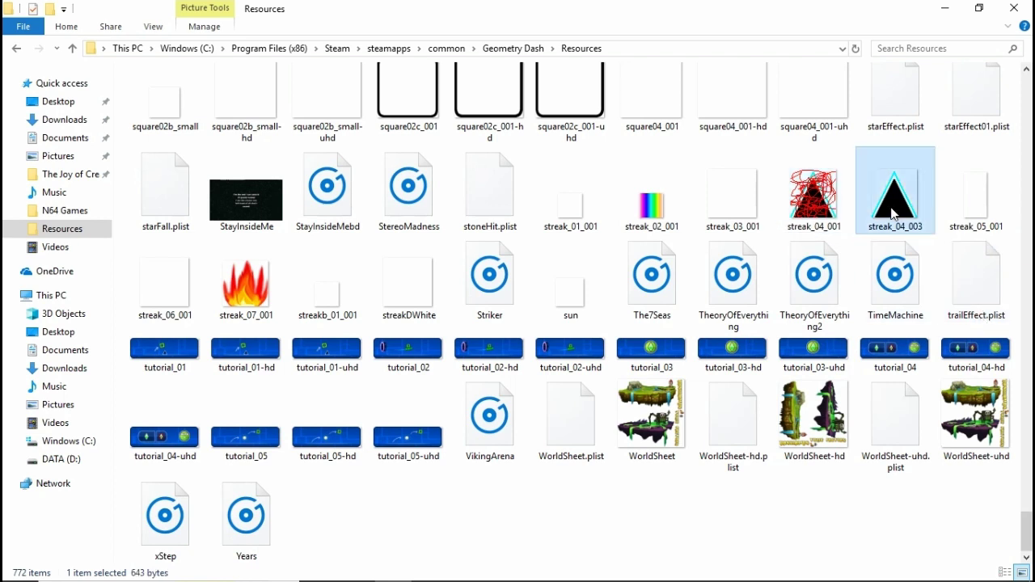
{"action": "left_click", "coordinate": [827, 215]}
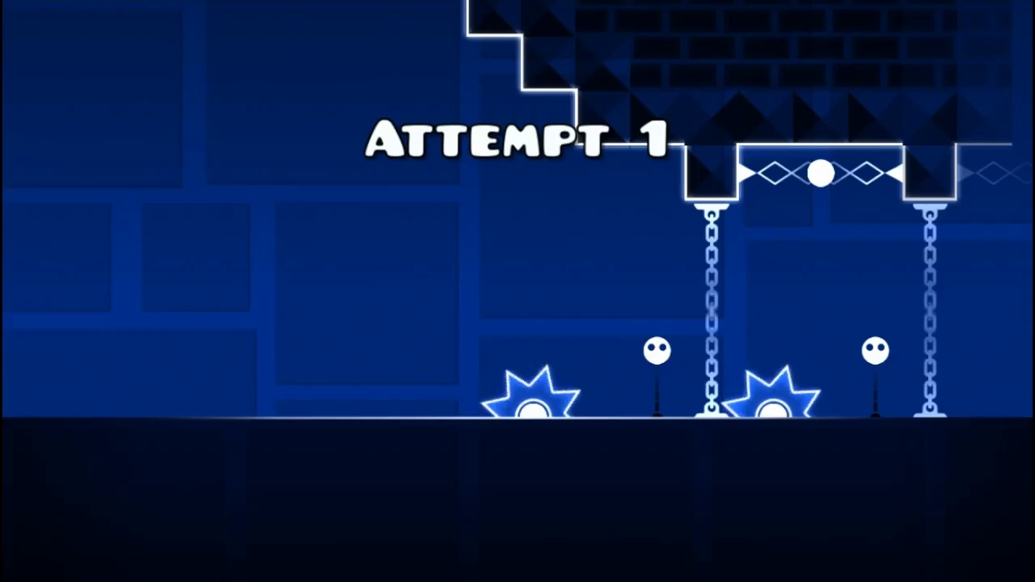
Step: Jump the cube over the opening spikes, blocks and pillars on the first attempt
{"action": "key", "text": "space"}
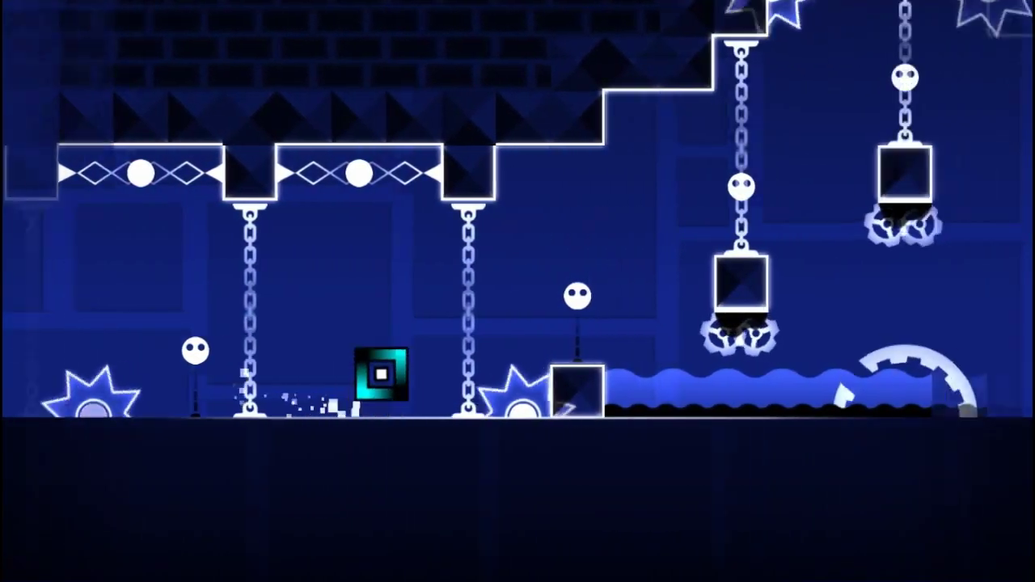
{"action": "key", "text": "space"}
{"action": "key", "text": "space"}
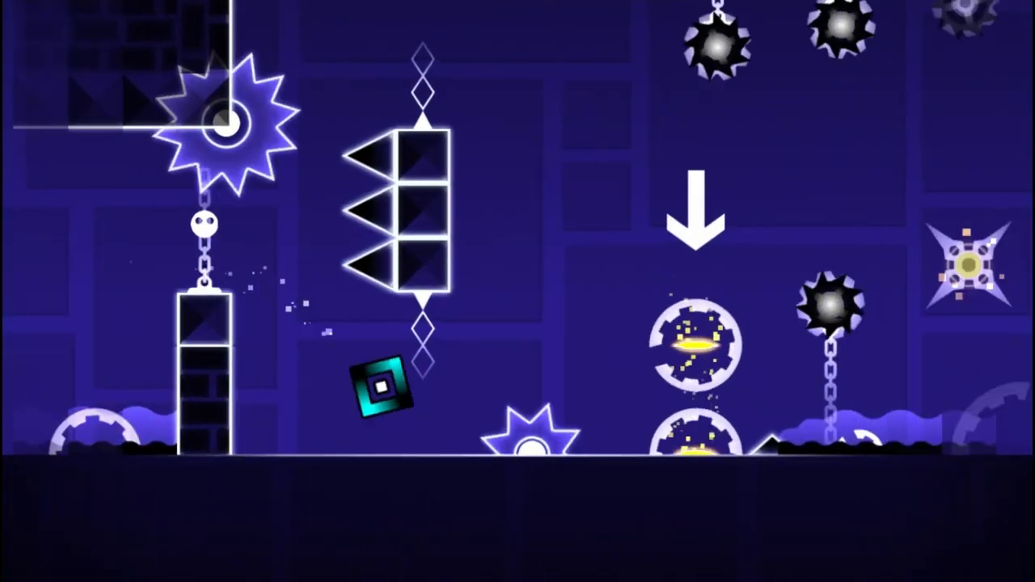
{"action": "key", "text": "space"}
{"action": "key", "text": "space"}
{"action": "key", "text": "space"}
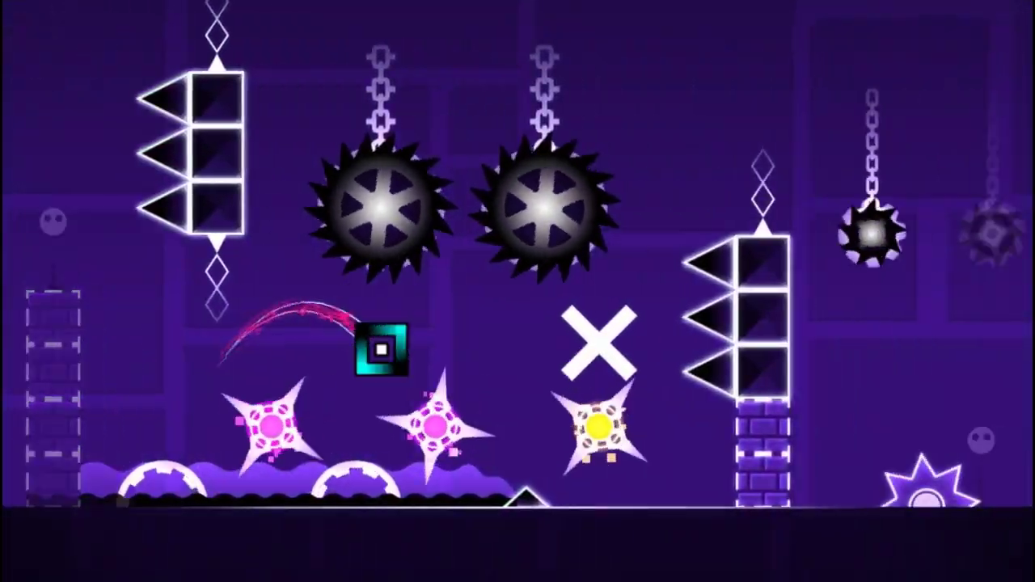
{"action": "key", "text": "space"}
{"action": "key", "text": "space"}
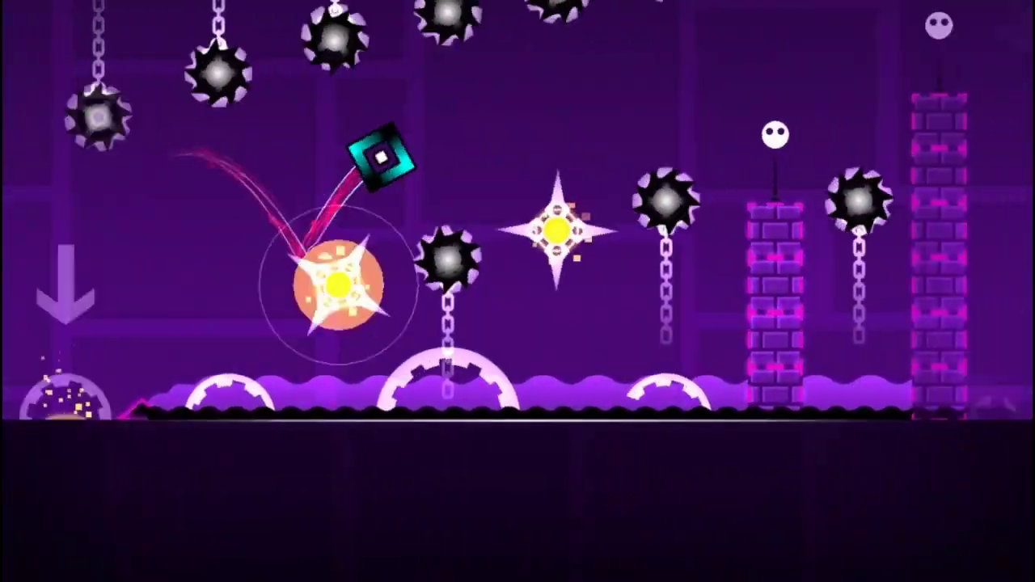
{"action": "key", "text": "space"}
{"action": "key", "text": "space"}
{"action": "key", "text": "space"}
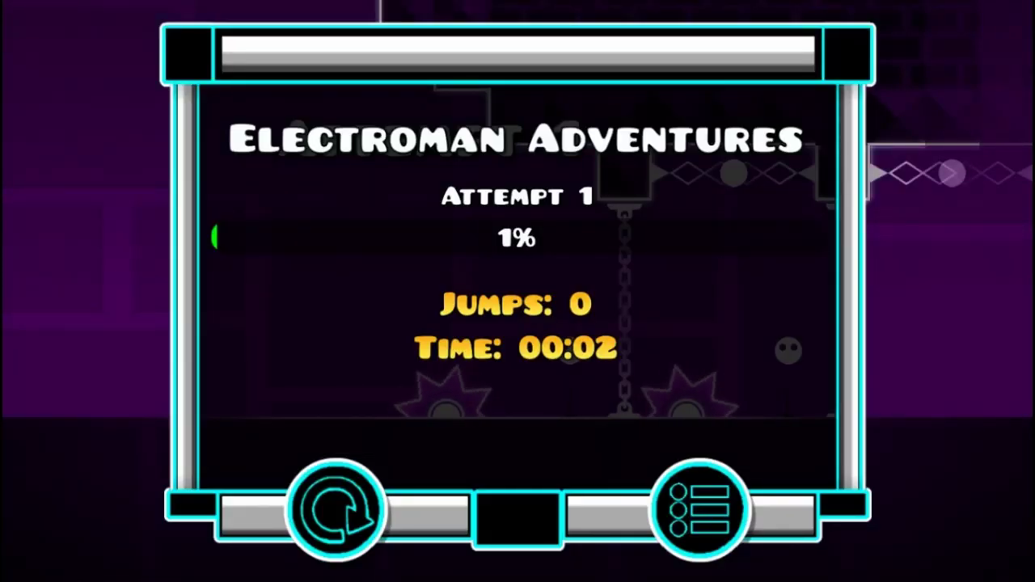
Step: Retry the level and jump the cube past the spikes and yellow orb
{"action": "left_click", "coordinate": [337, 509]}
{"action": "key", "text": "space"}
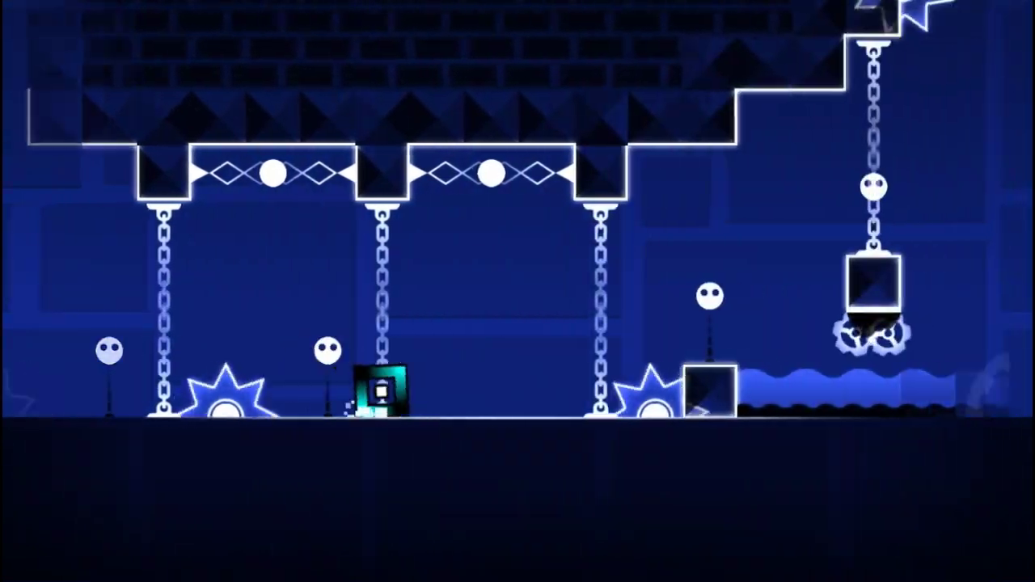
{"action": "key", "text": "space"}
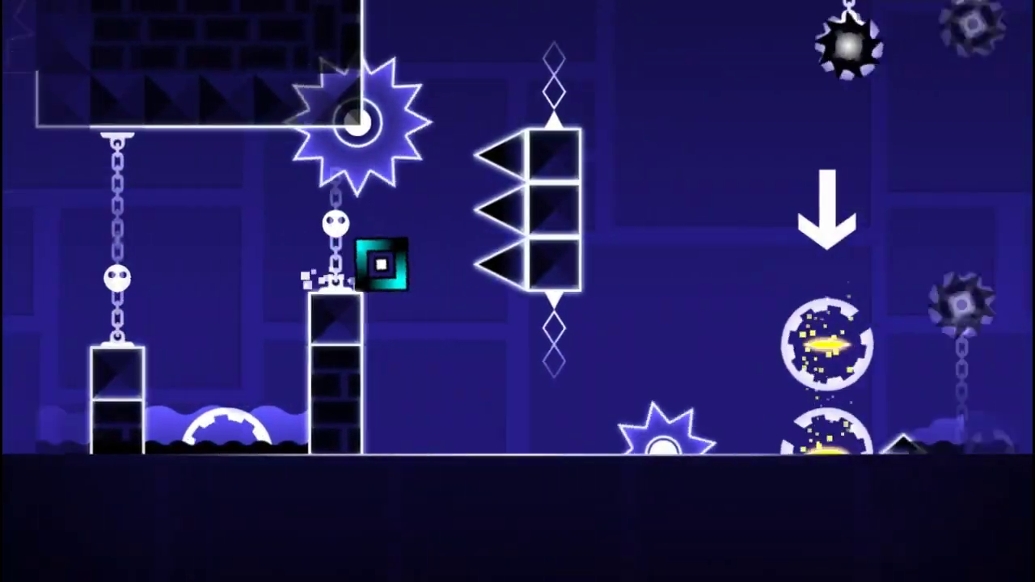
{"action": "key", "text": "space"}
{"action": "key", "text": "space"}
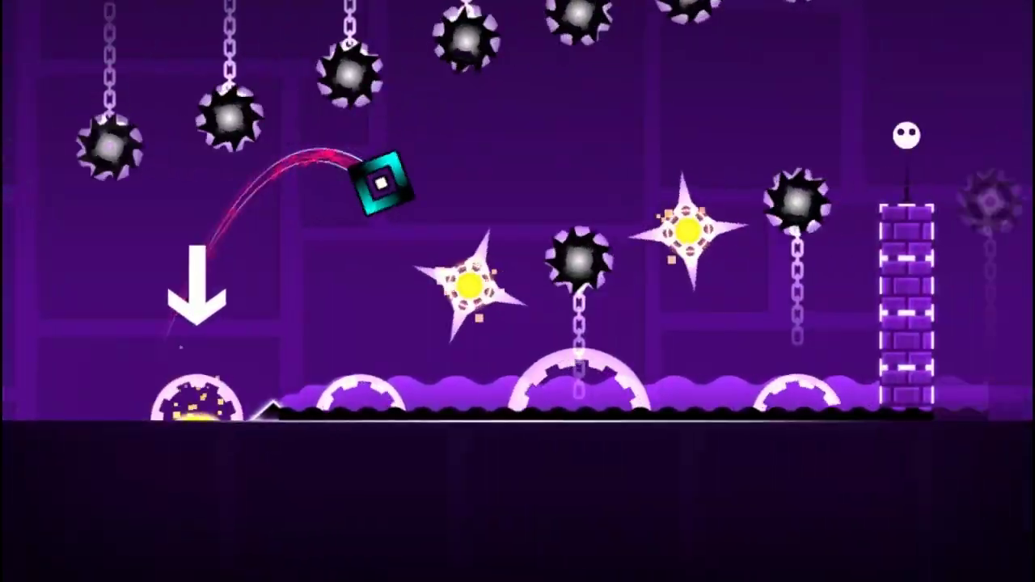
{"action": "key", "text": "space"}
{"action": "key", "text": "space"}
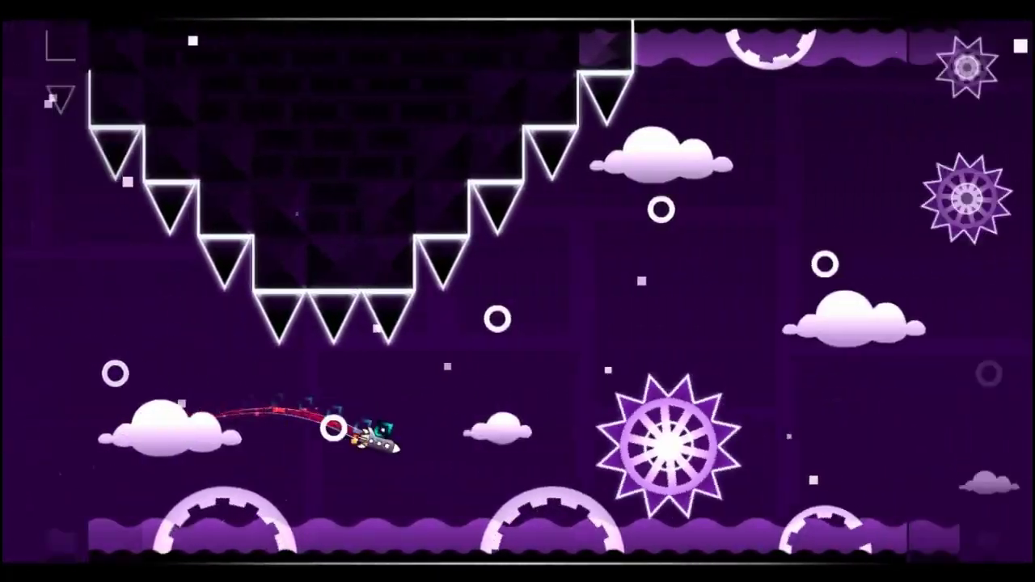
Step: Fly the ship through saws and spiked pillars, then bounce through the blue section
{"action": "key", "text": "space"}
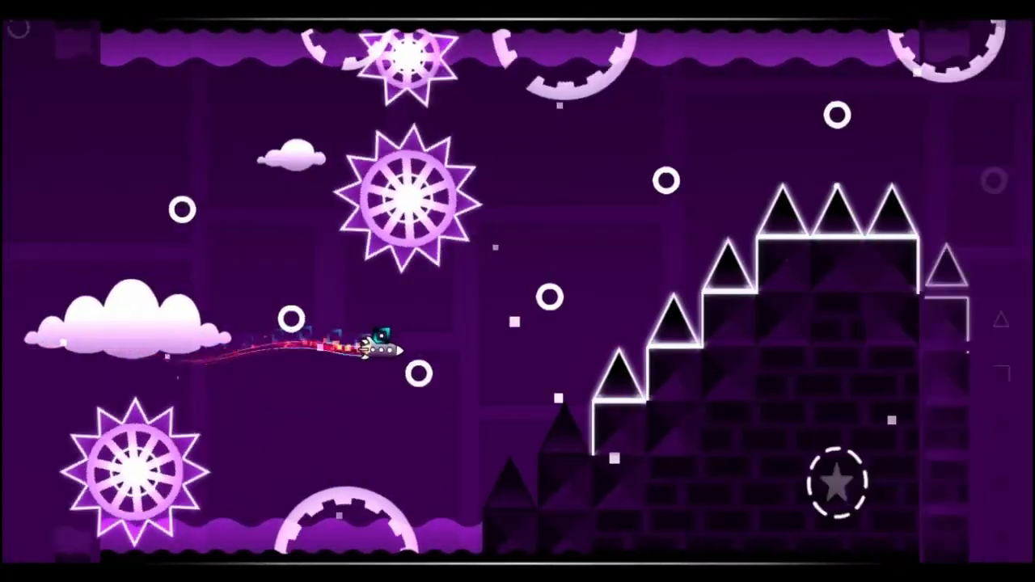
{"action": "key", "text": "space"}
{"action": "key", "text": "space"}
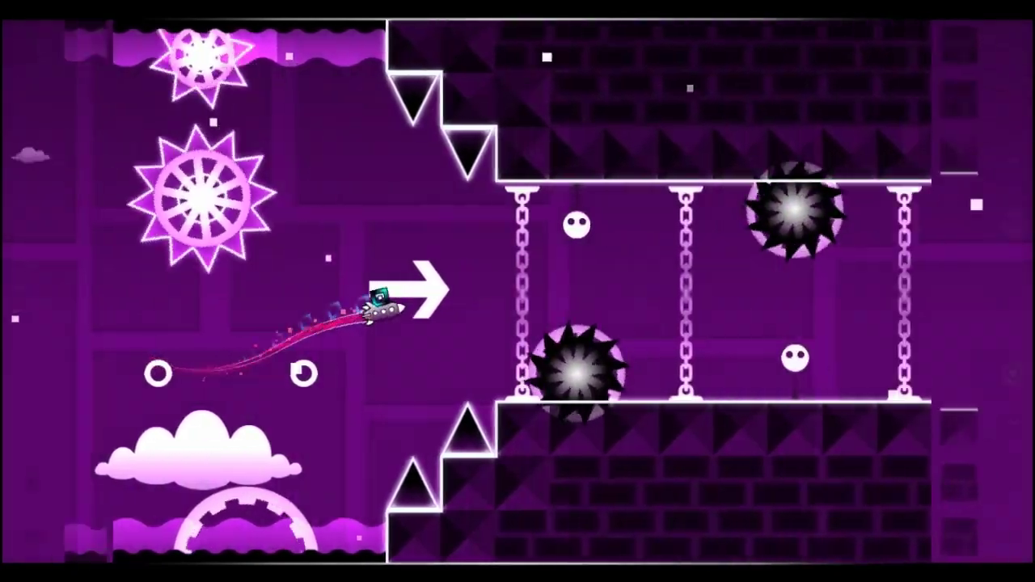
{"action": "key", "text": "space"}
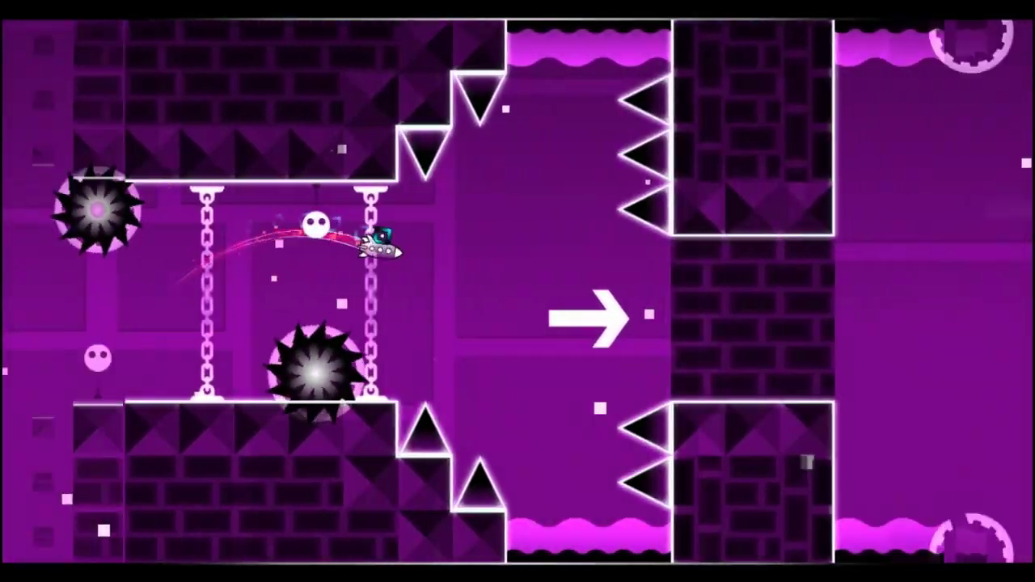
{"action": "key", "text": "space"}
{"action": "key", "text": "space"}
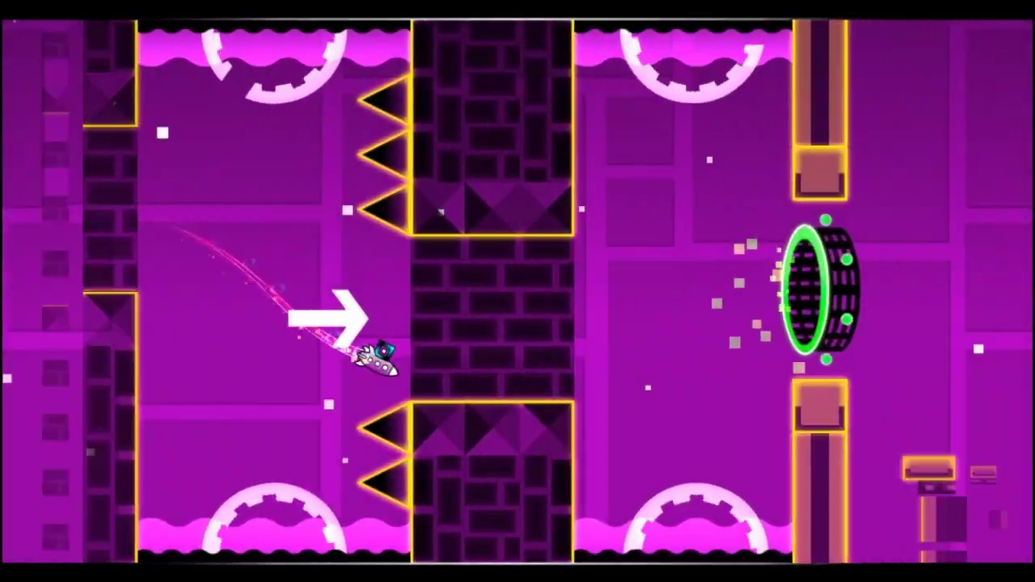
{"action": "key", "text": "space"}
{"action": "key", "text": "space"}
{"action": "key", "text": "space"}
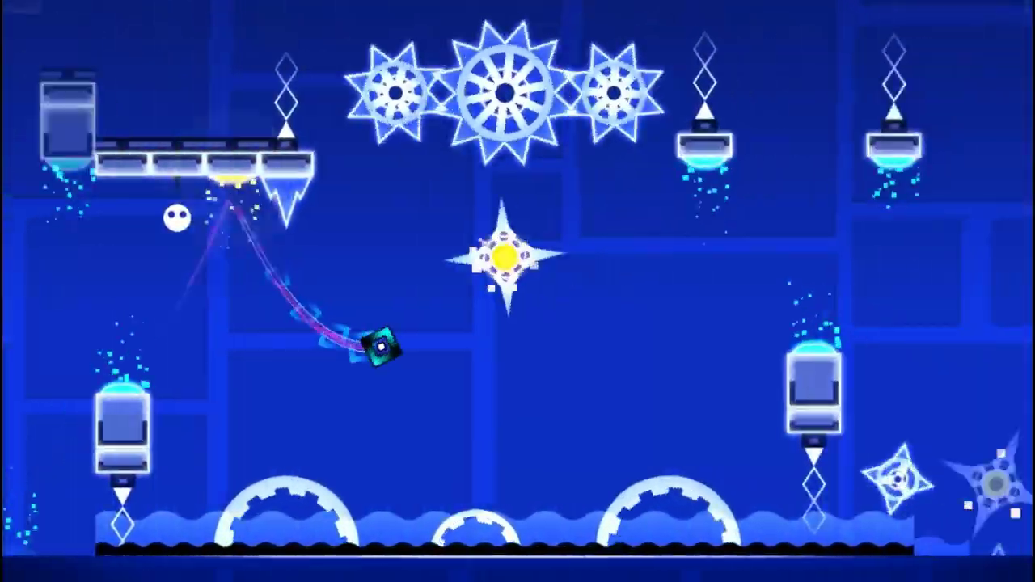
{"action": "key", "text": "space"}
{"action": "key", "text": "space"}
{"action": "key", "text": "space"}
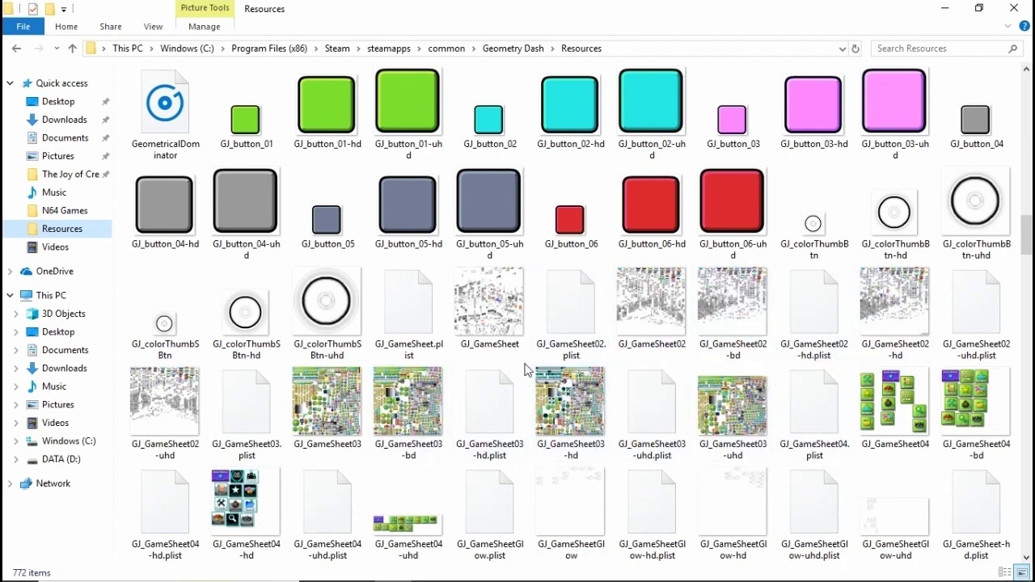
{"action": "left_click", "coordinate": [505, 337]}
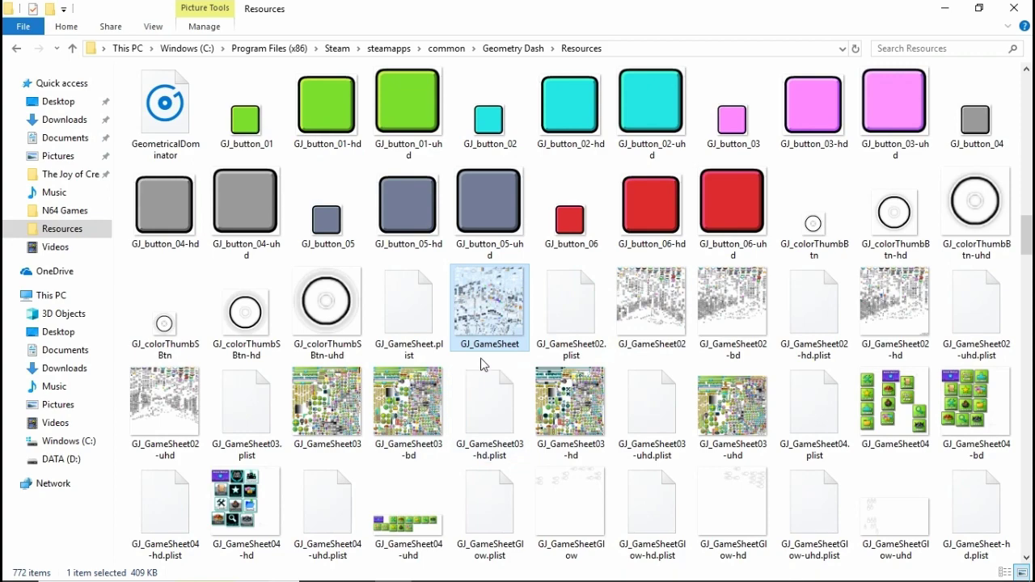
{"action": "scroll", "coordinate": [482, 364], "scroll_direction": "down", "scroll_amount": 5}
{"action": "scroll", "coordinate": [362, 350], "scroll_direction": "down", "scroll_amount": 10}
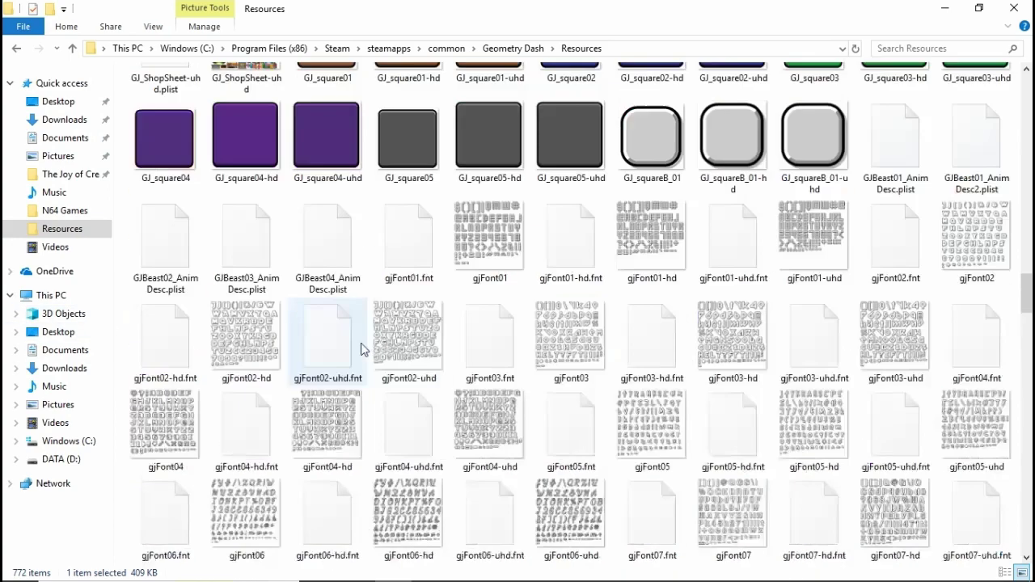
{"action": "scroll", "coordinate": [364, 348], "scroll_direction": "down", "scroll_amount": 5}
{"action": "scroll", "coordinate": [443, 349], "scroll_direction": "up", "scroll_amount": 3}
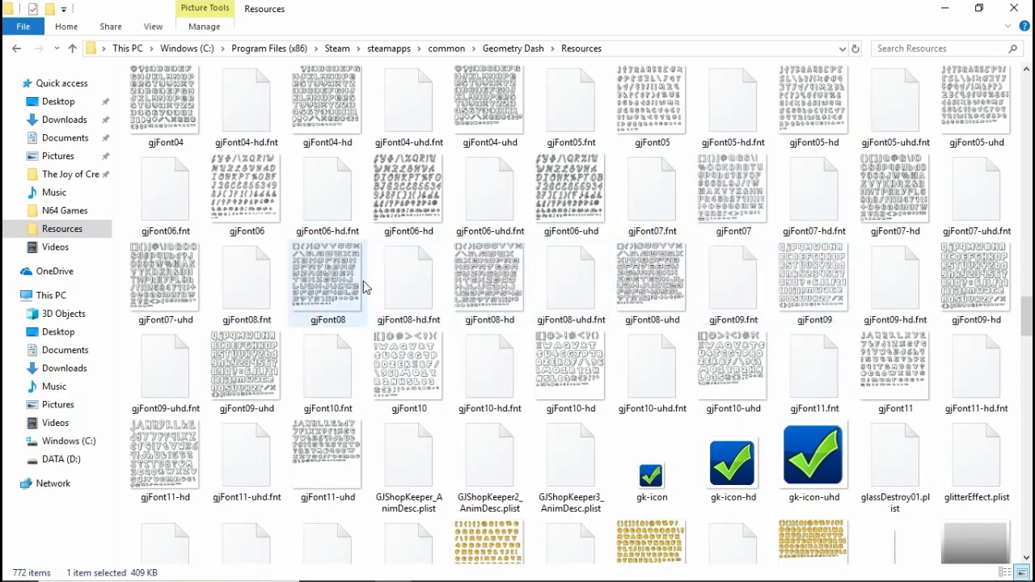
{"action": "scroll", "coordinate": [684, 370], "scroll_direction": "down", "scroll_amount": 15}
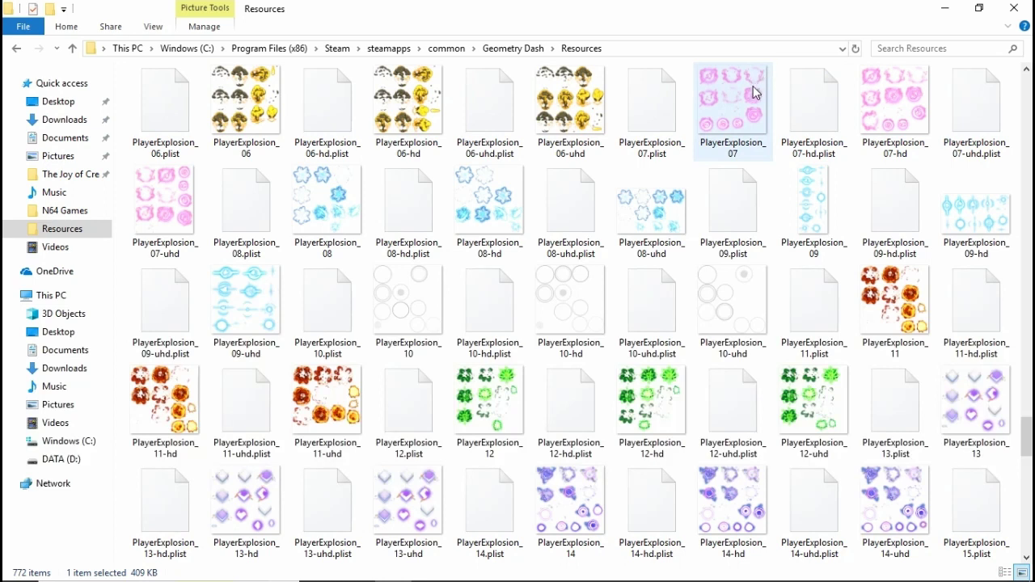
{"action": "mouse_move", "coordinate": [753, 92]}
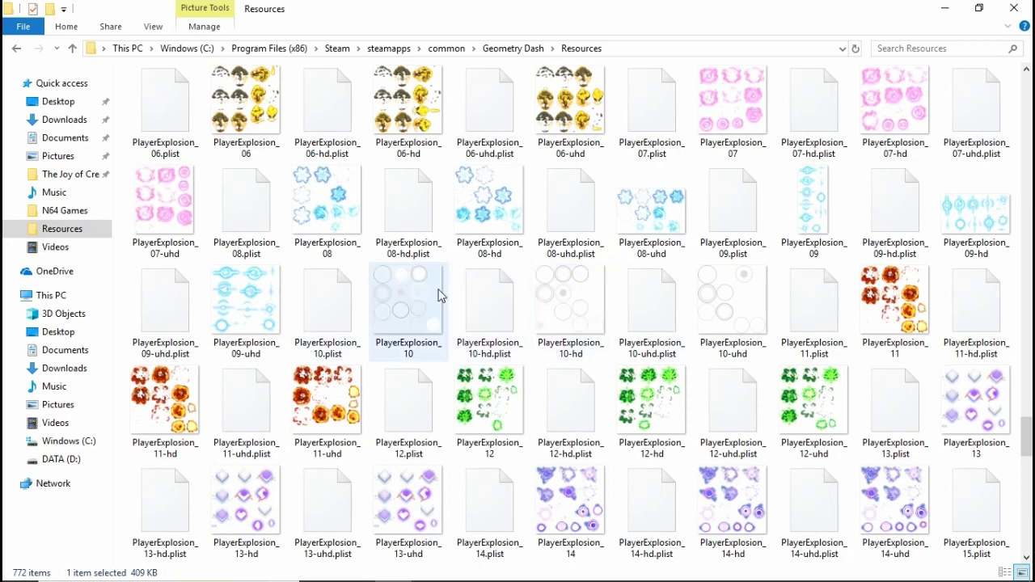
{"action": "scroll", "coordinate": [778, 284], "scroll_direction": "down", "scroll_amount": 5}
{"action": "scroll", "coordinate": [778, 285], "scroll_direction": "down", "scroll_amount": 3}
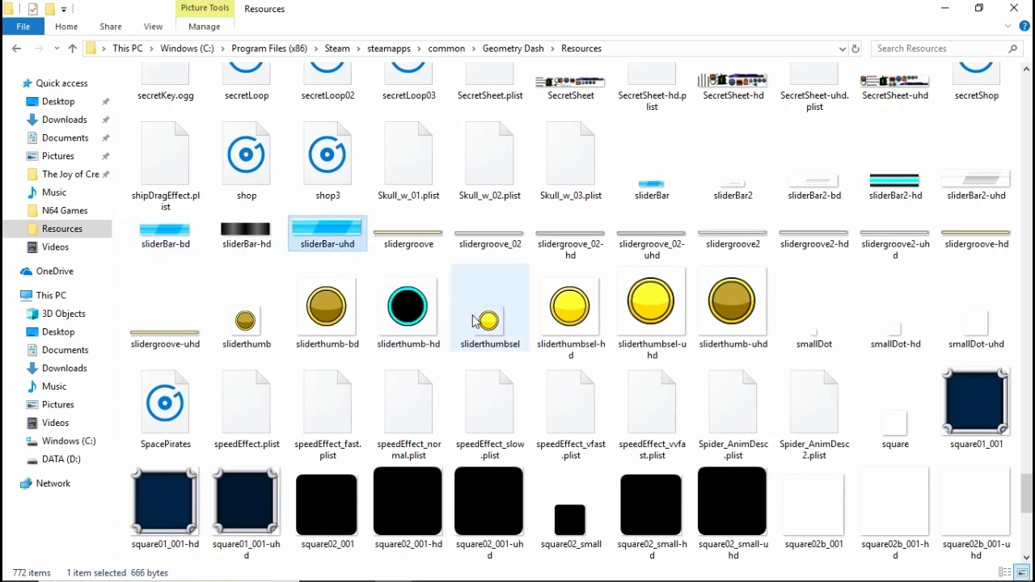
{"action": "left_click", "coordinate": [408, 321]}
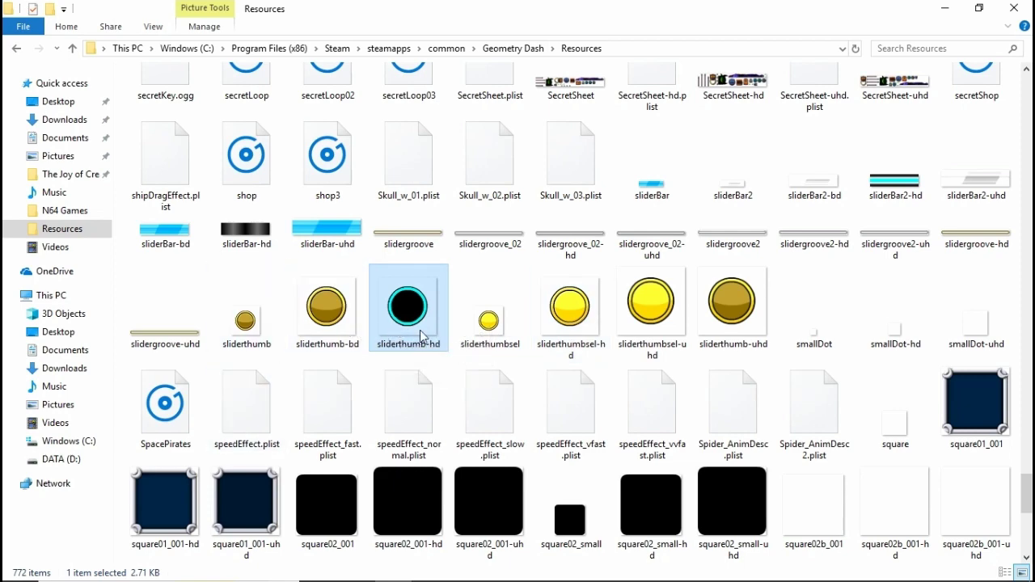
{"action": "scroll", "coordinate": [421, 336], "scroll_direction": "down", "scroll_amount": 5}
{"action": "scroll", "coordinate": [422, 335], "scroll_direction": "up", "scroll_amount": 2}
{"action": "scroll", "coordinate": [429, 343], "scroll_direction": "down", "scroll_amount": 2}
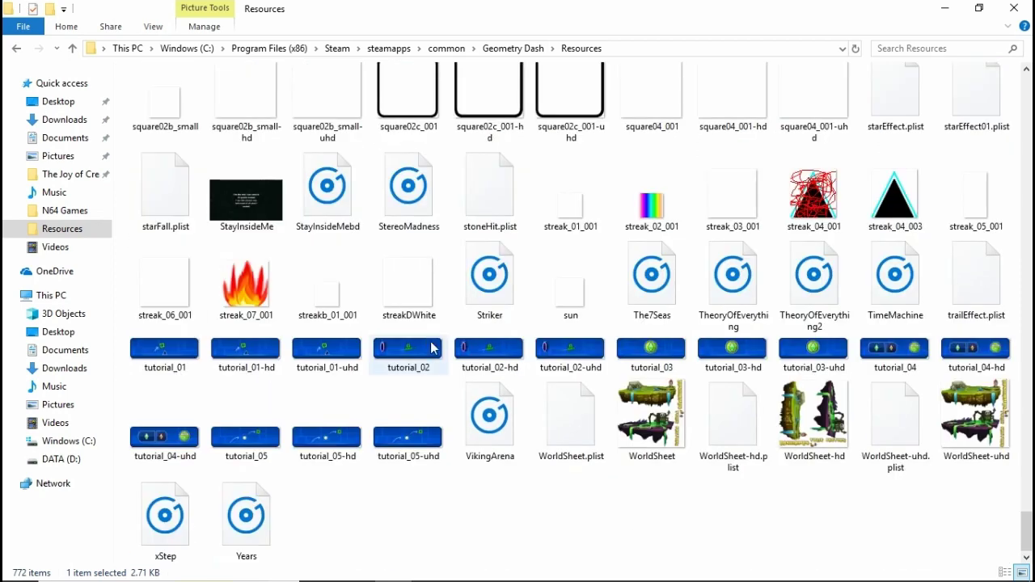
{"action": "mouse_move", "coordinate": [483, 361]}
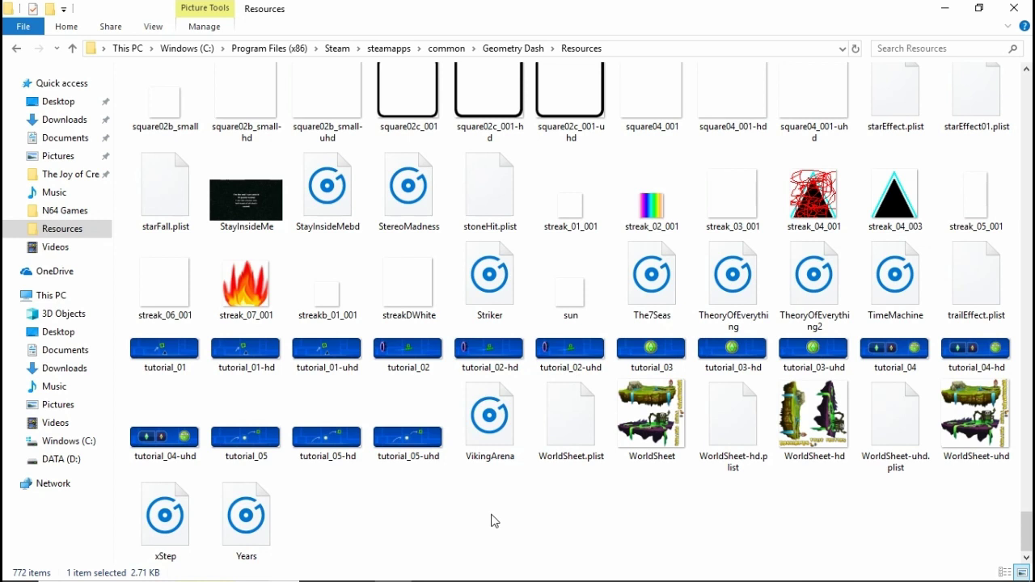
{"action": "left_click_drag", "start_coordinate": [504, 527], "coordinate": [582, 534]}
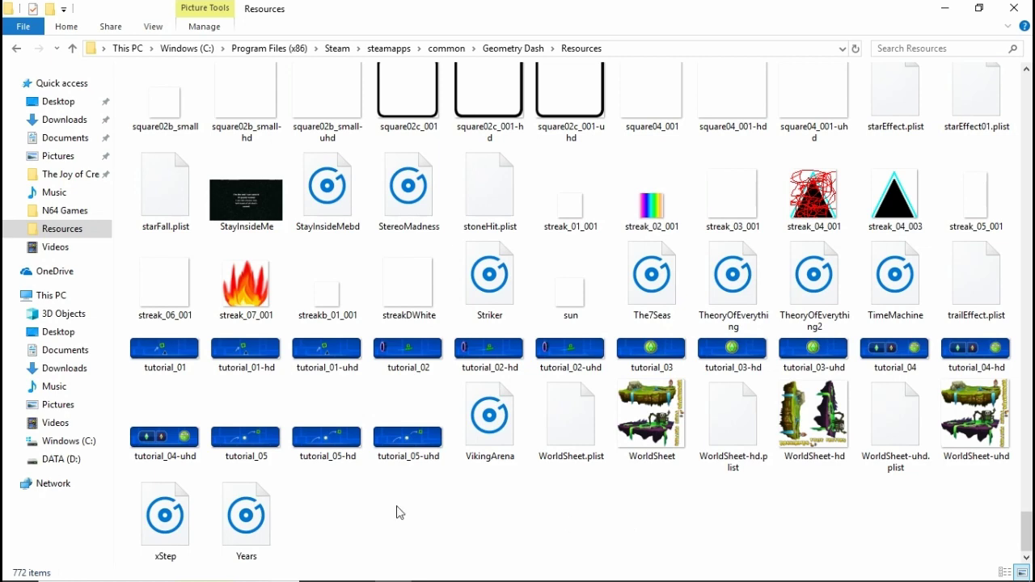
{"action": "scroll", "coordinate": [425, 423], "scroll_direction": "up", "scroll_amount": 10}
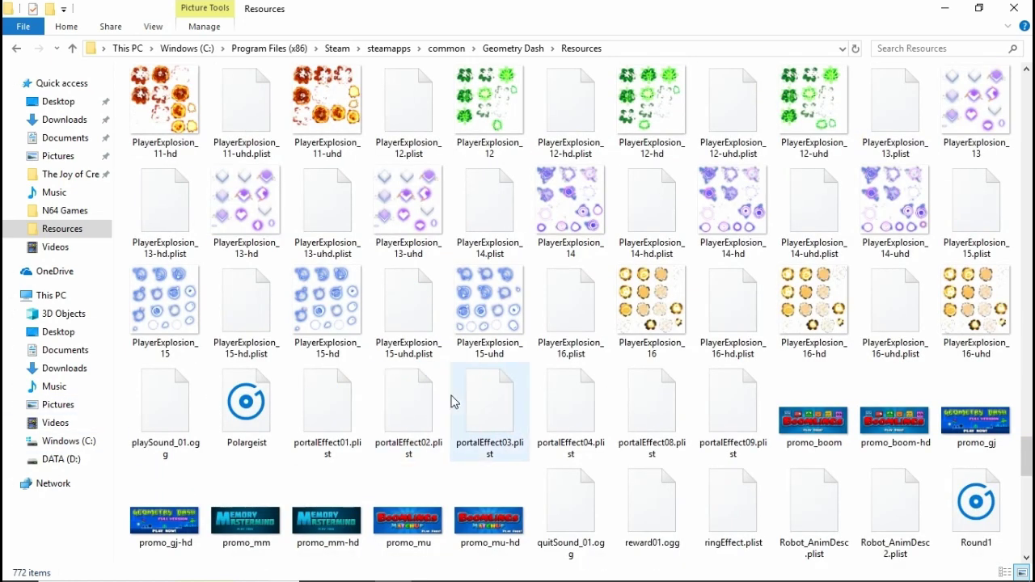
{"action": "scroll", "coordinate": [488, 397], "scroll_direction": "up", "scroll_amount": 5}
{"action": "scroll", "coordinate": [542, 365], "scroll_direction": "up", "scroll_amount": 10}
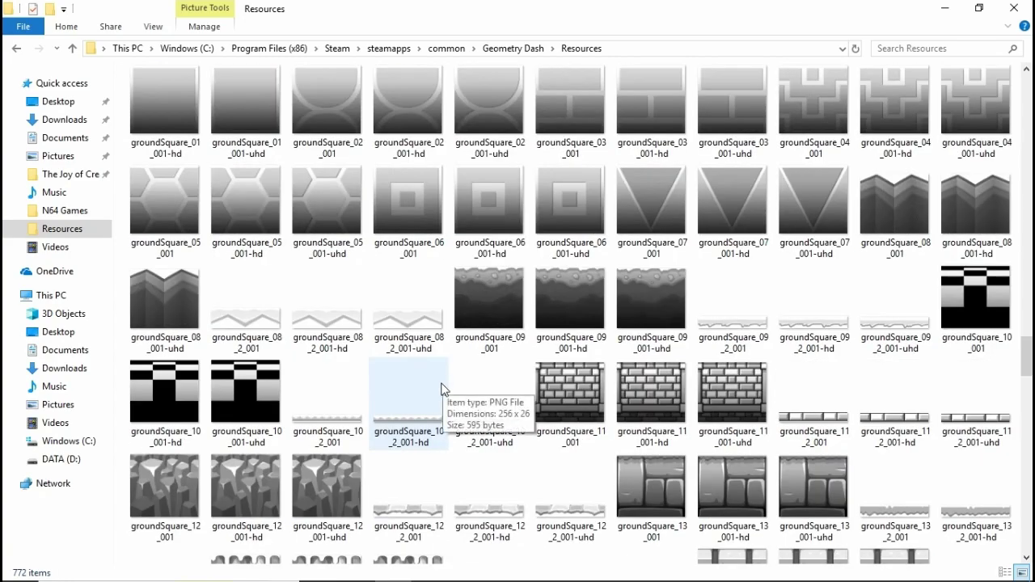
{"action": "scroll", "coordinate": [456, 388], "scroll_direction": "up", "scroll_amount": 3}
{"action": "scroll", "coordinate": [458, 387], "scroll_direction": "up", "scroll_amount": 15}
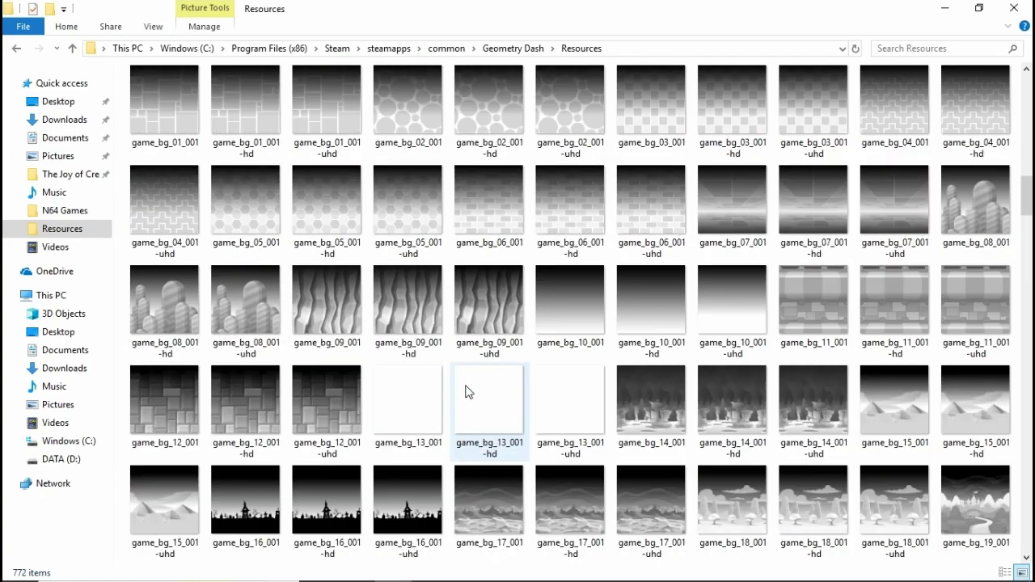